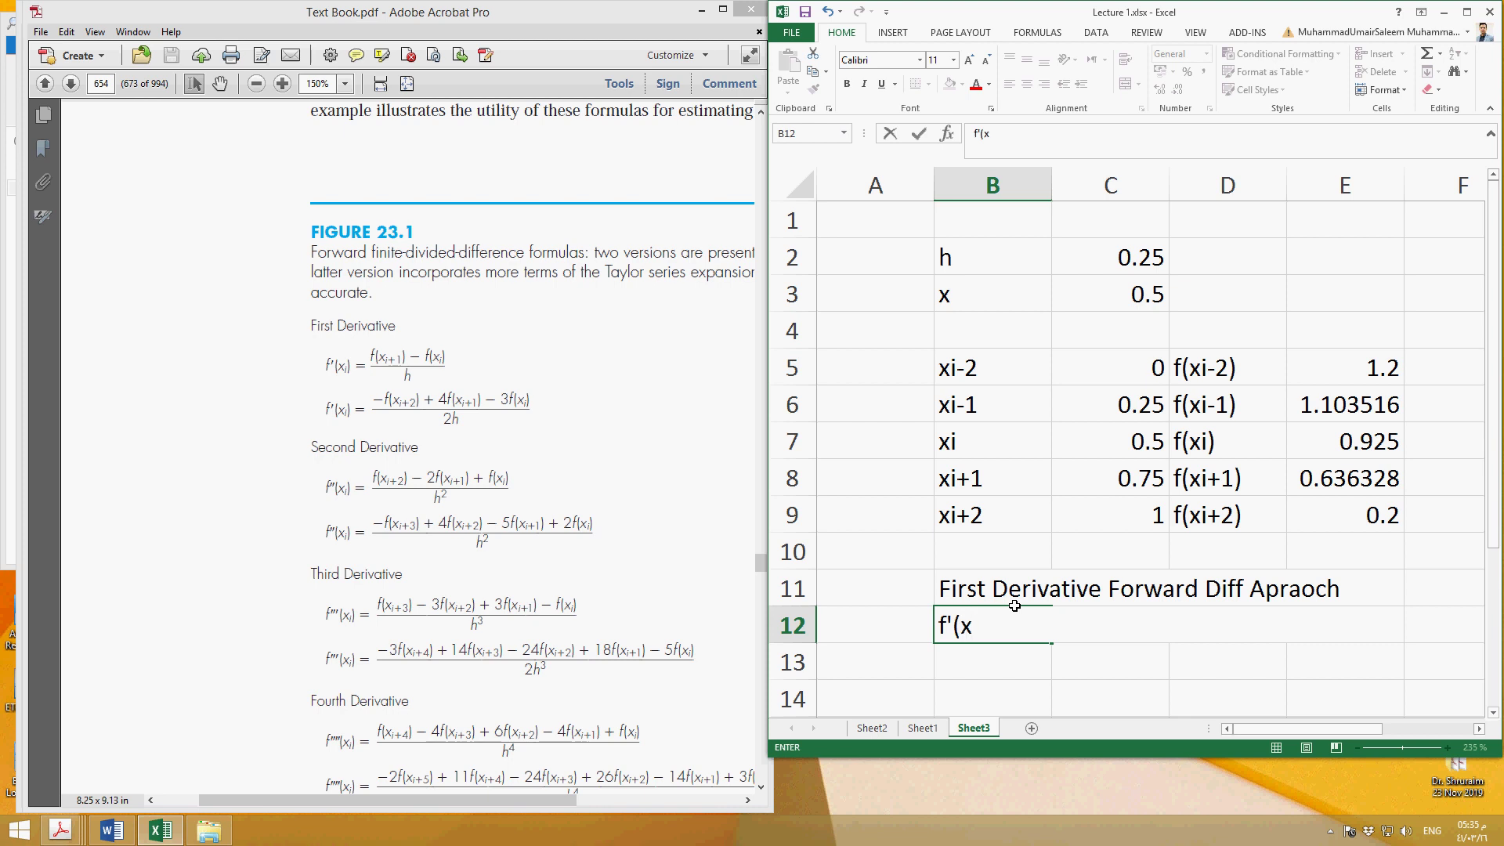
Complete the label f'(xi) in cell B12 and select C12 for its value
{"action": "type", "text": "i)"}
{"action": "key", "text": "Return"}
{"action": "key", "text": "Right"}
{"action": "key", "text": "Up"}
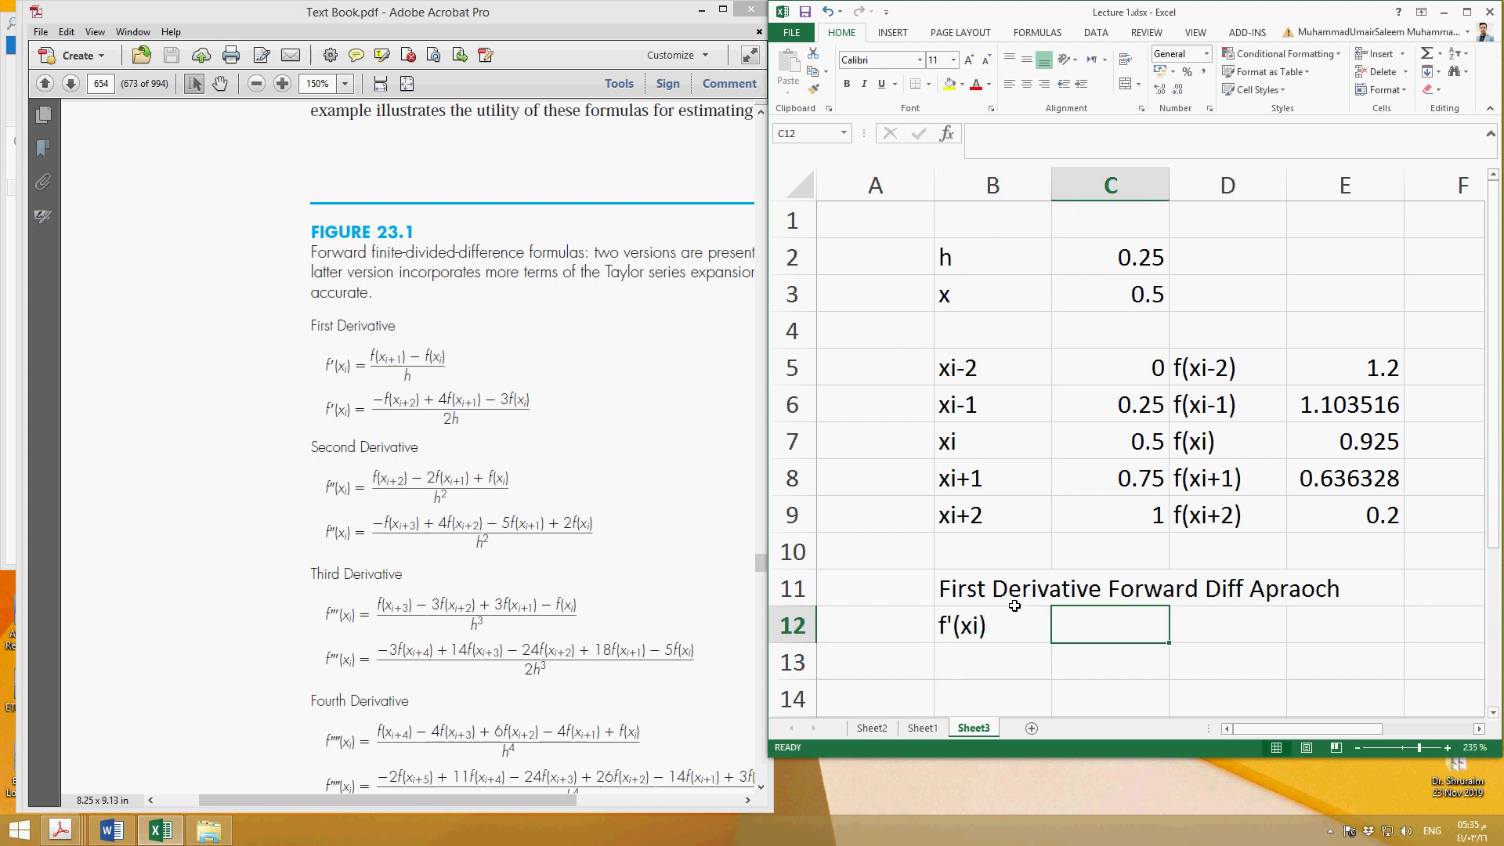
Enter the forward-difference formula =(-E9+4*E8-3*E7)/2*0.25 in cell C12
{"action": "type", "text": "="}
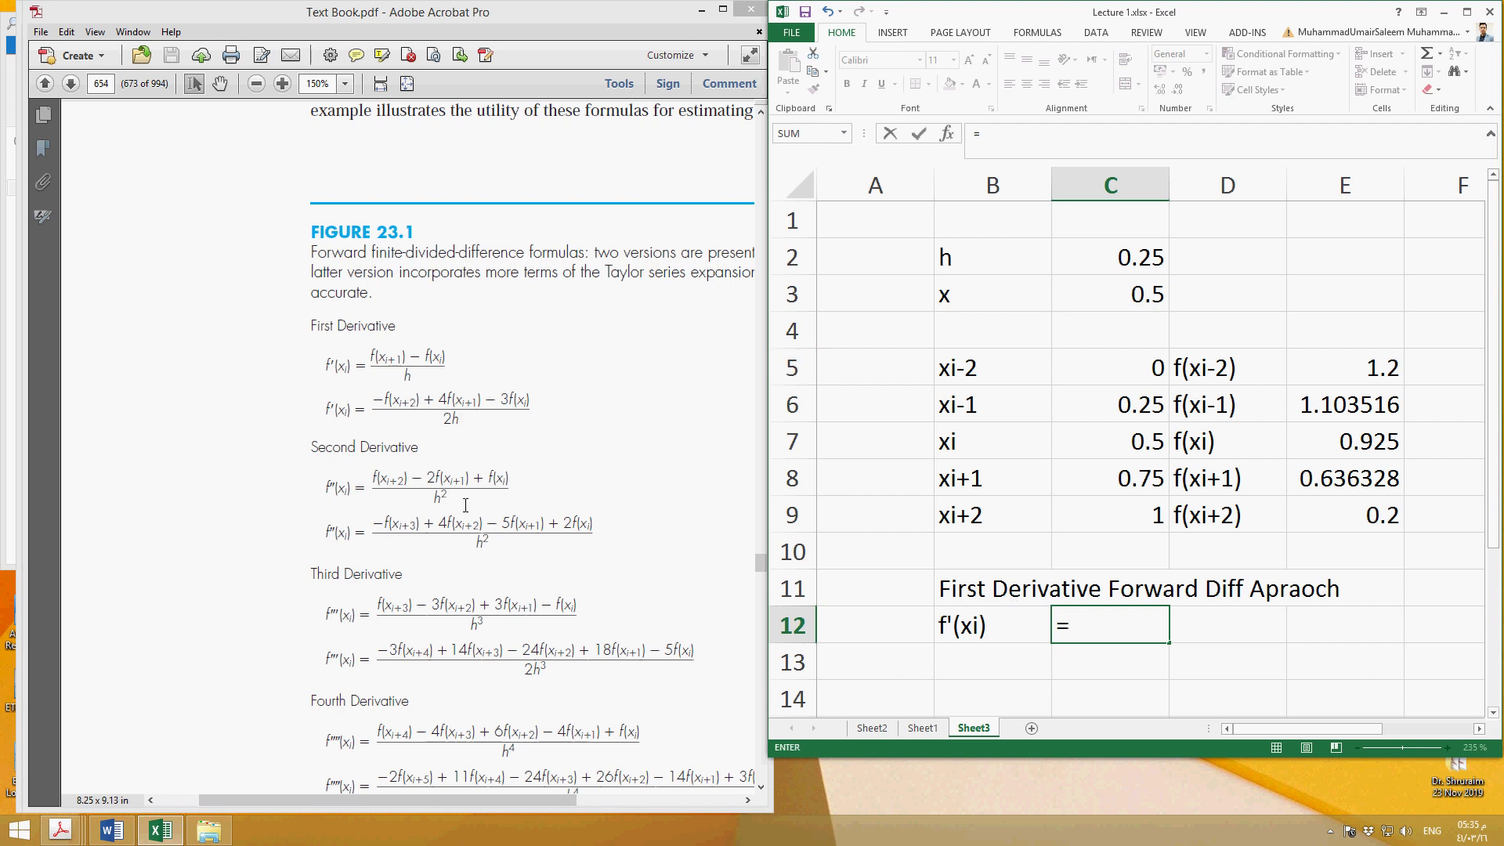
{"action": "type", "text": "(-"}
{"action": "left_click", "coordinate": [1340, 521]}
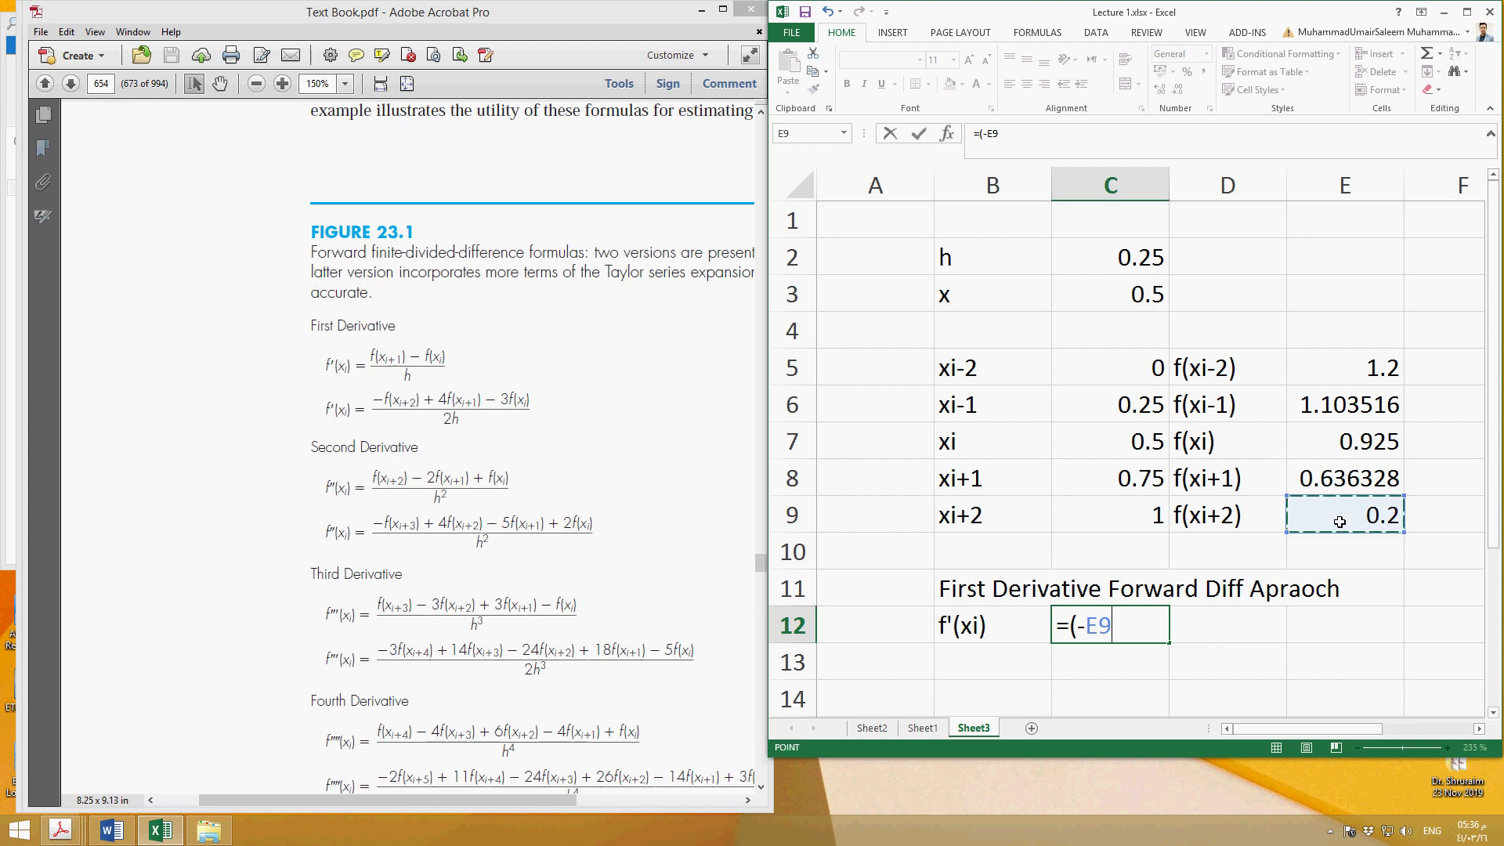
{"action": "type", "text": "+4*"}
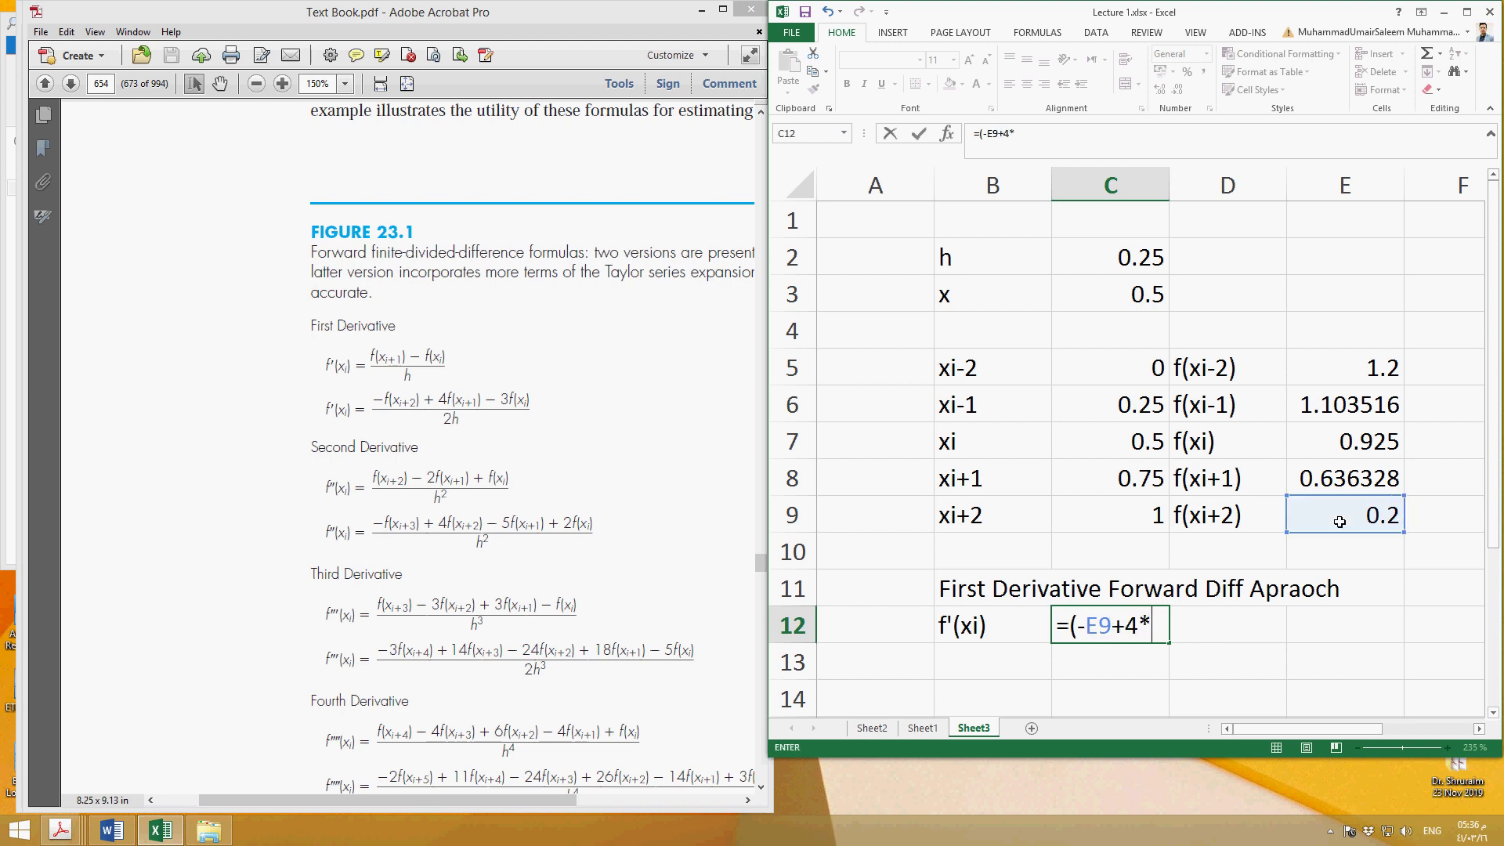
{"action": "left_click", "coordinate": [1390, 481]}
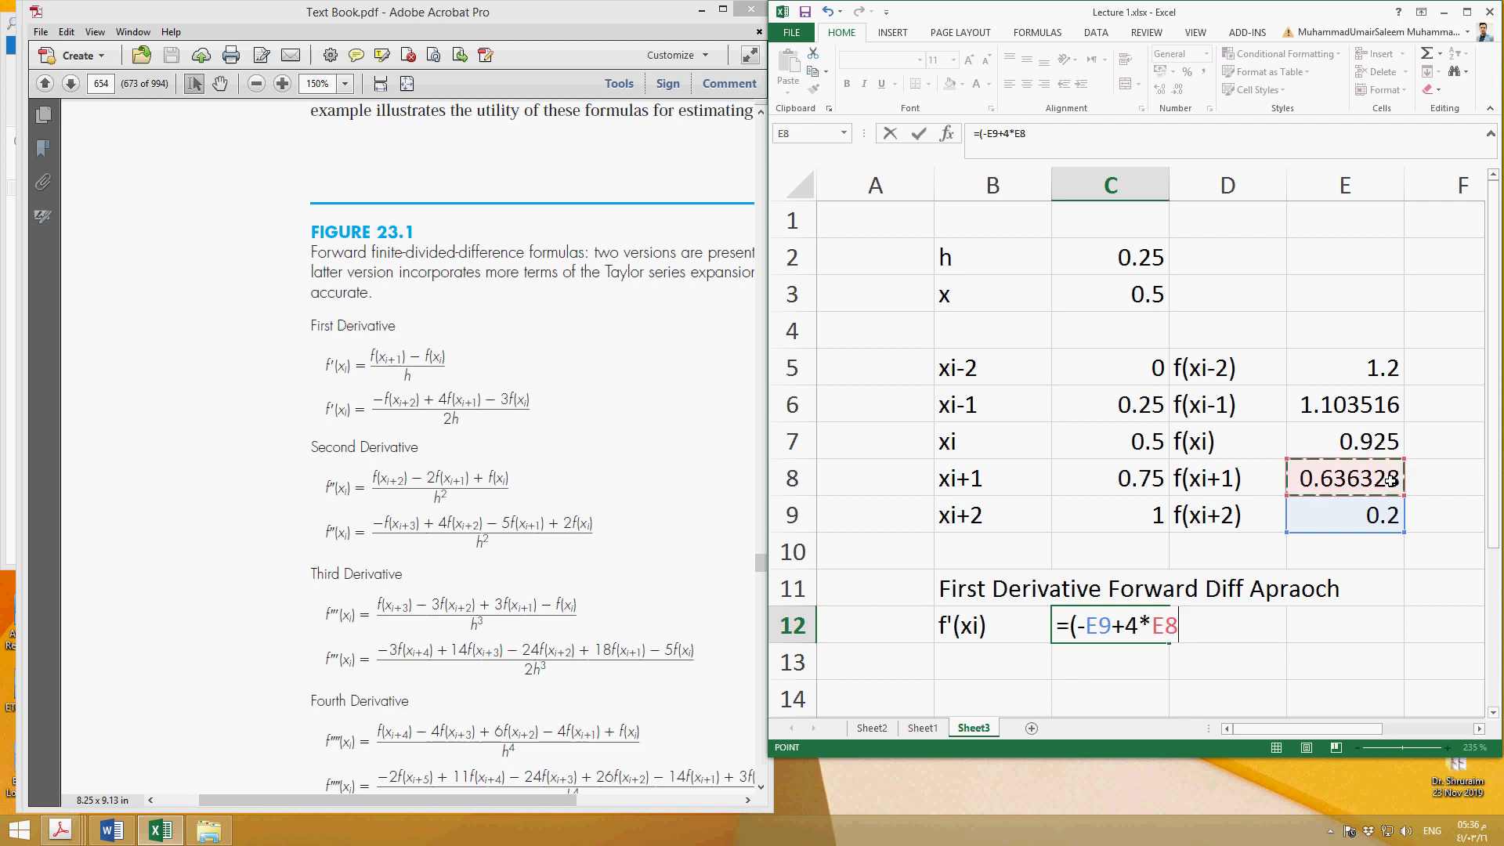
{"action": "type", "text": "-3*"}
{"action": "left_click", "coordinate": [1366, 446]}
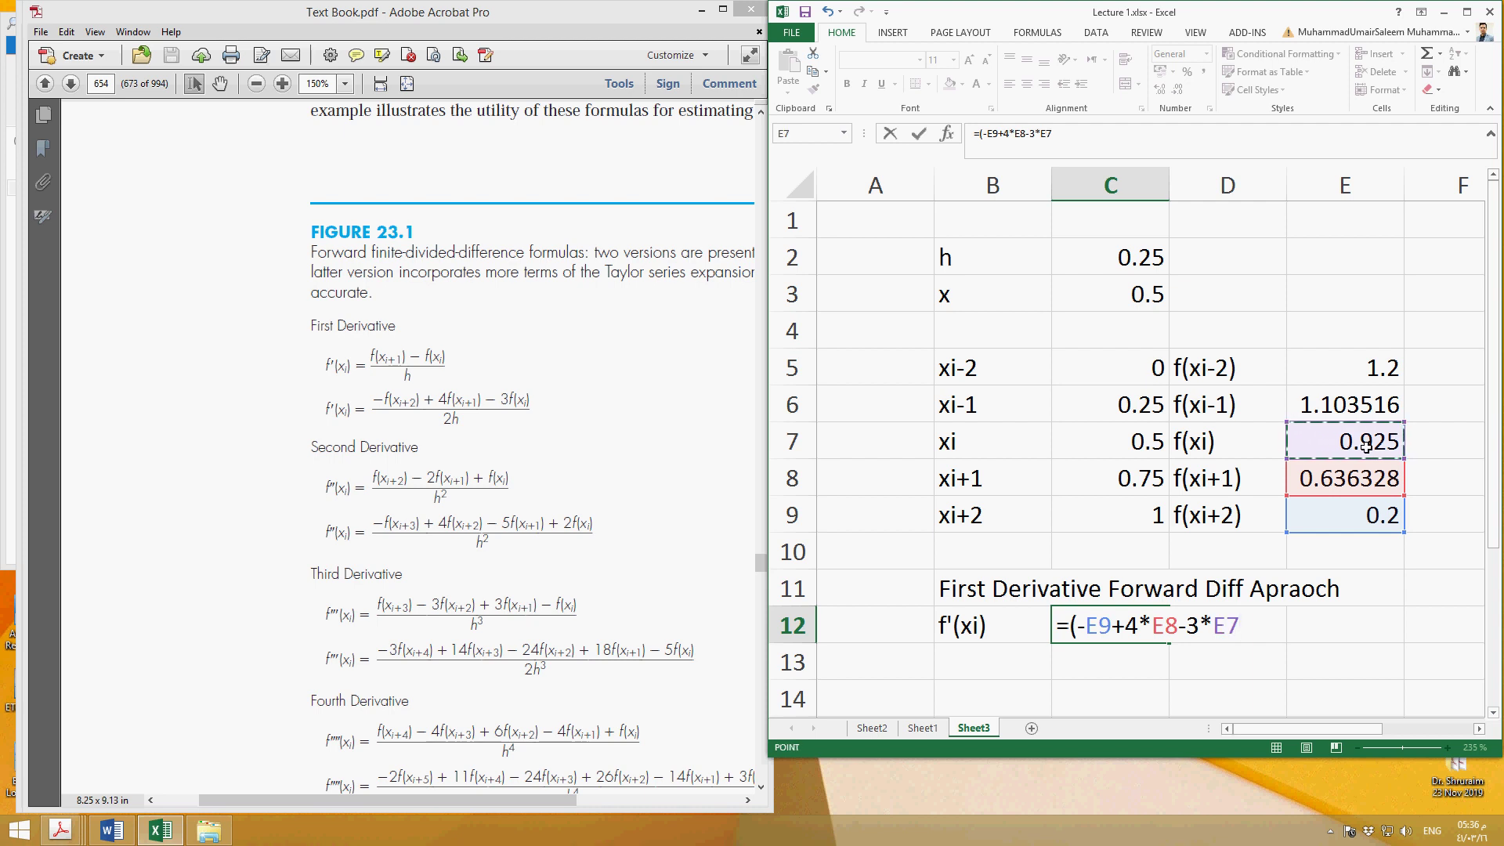
{"action": "type", "text": ")/2*0.25"}
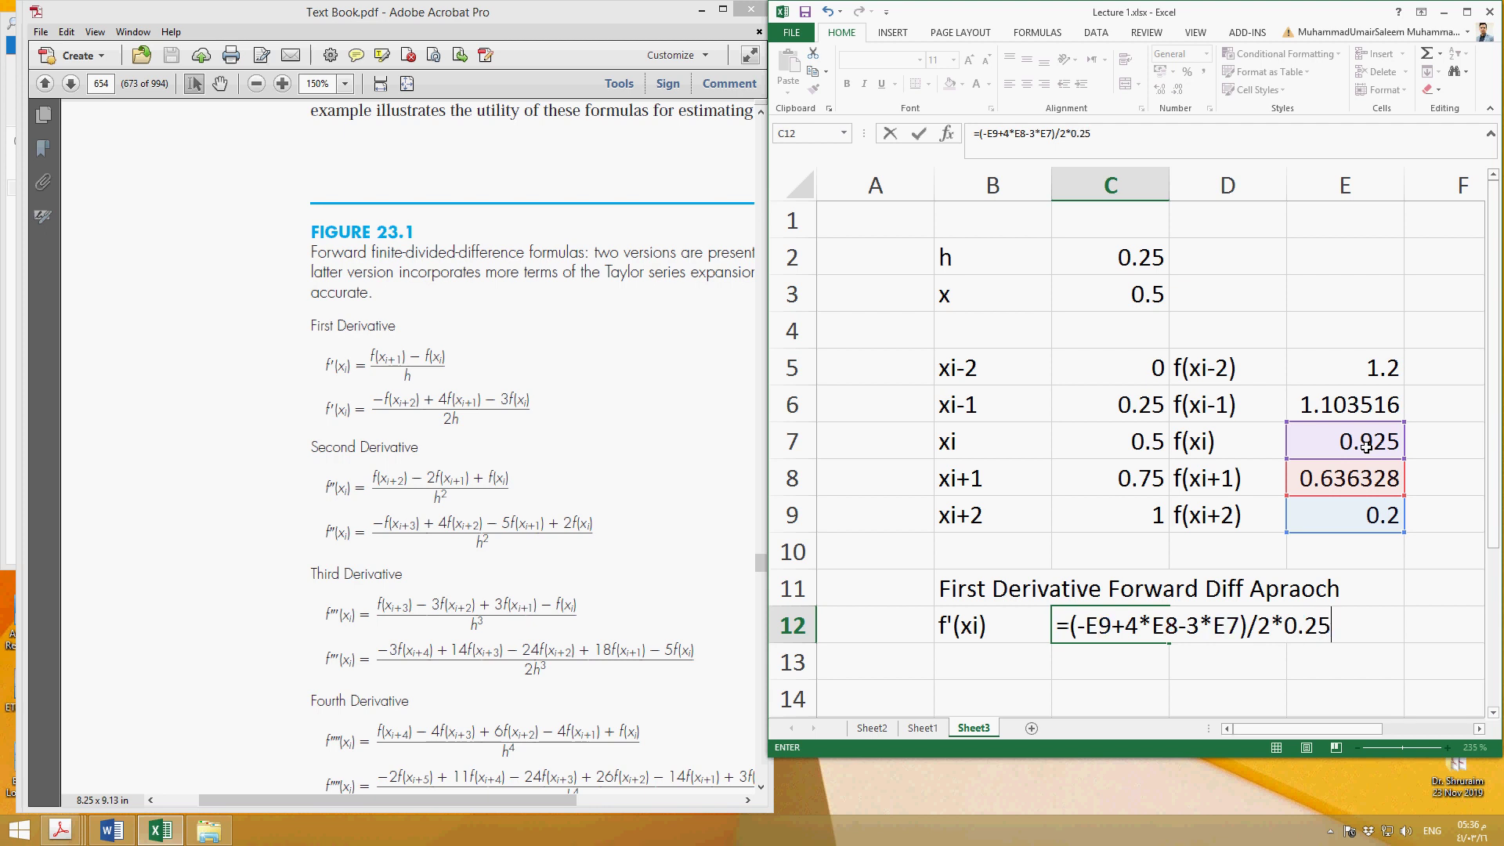
{"action": "key", "text": "Return"}
Enclose the denominator of the C12 formula in parentheses, so that it ends in /(2*0.25)
{"action": "key", "text": "Up"}
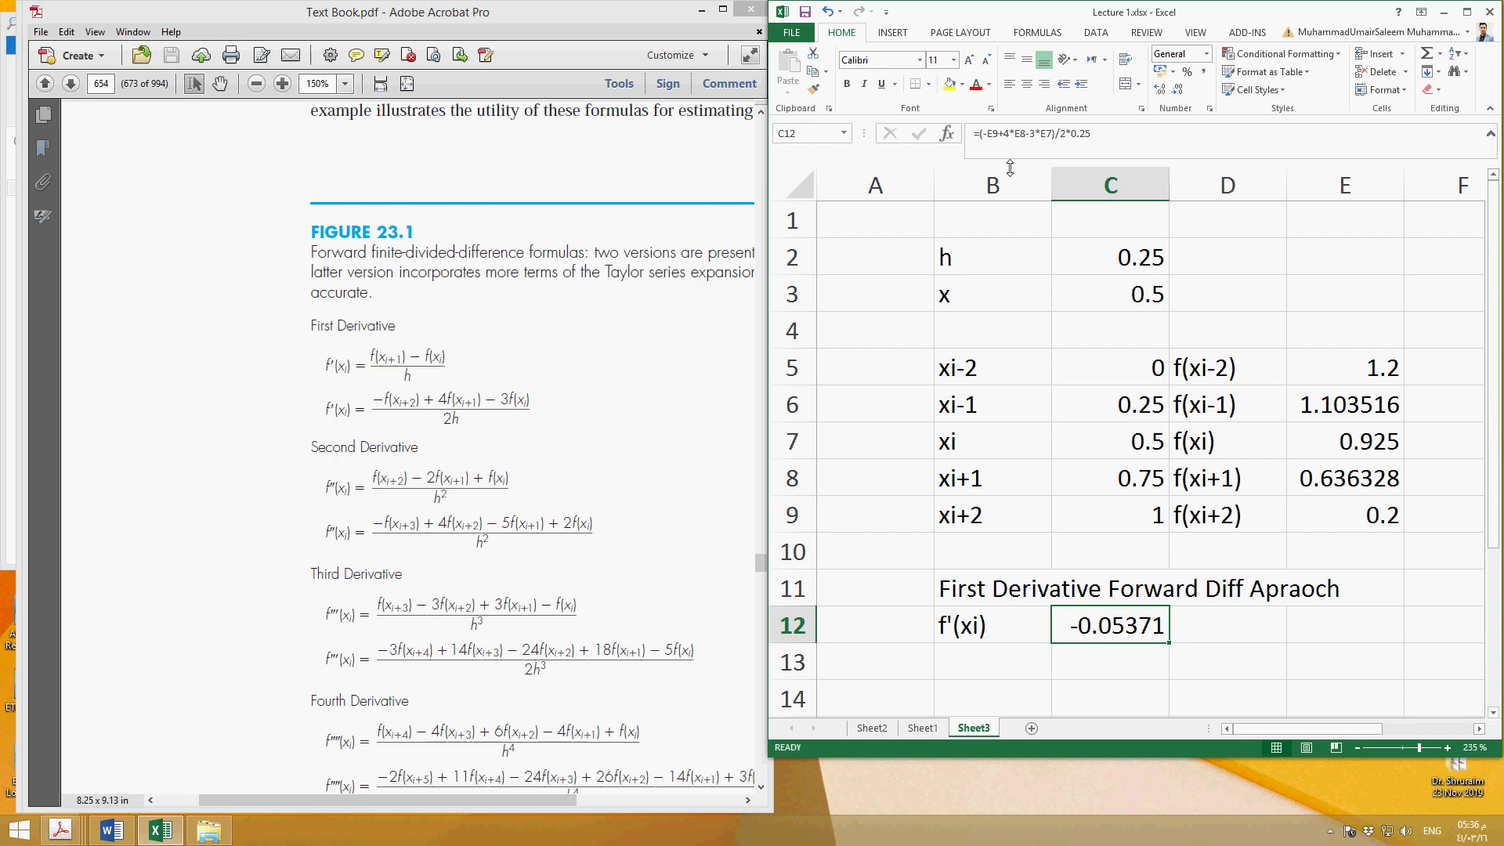
{"action": "left_click", "coordinate": [1007, 142]}
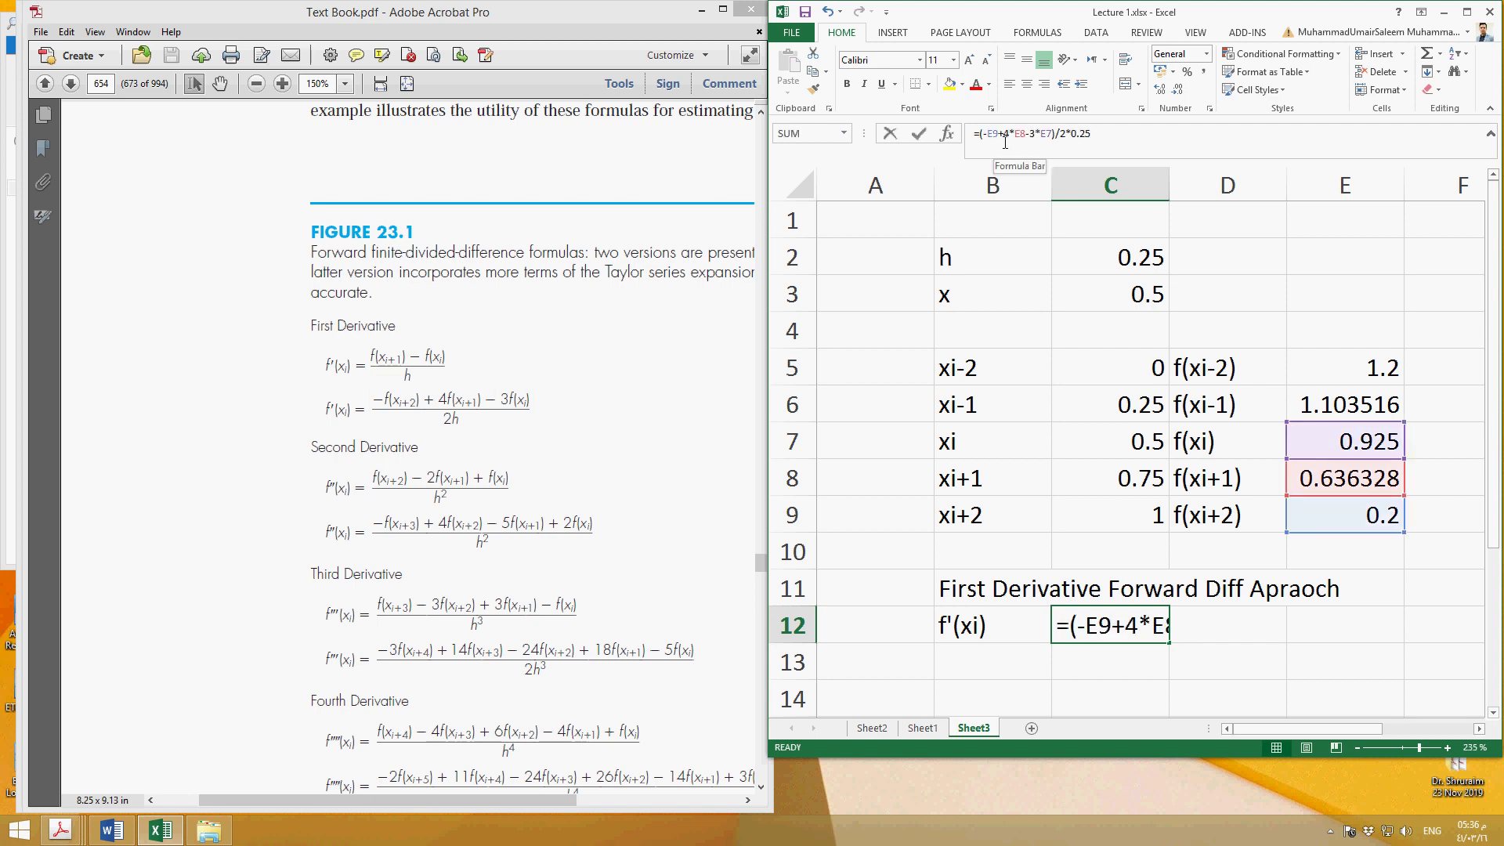
{"action": "left_click", "coordinate": [1006, 141]}
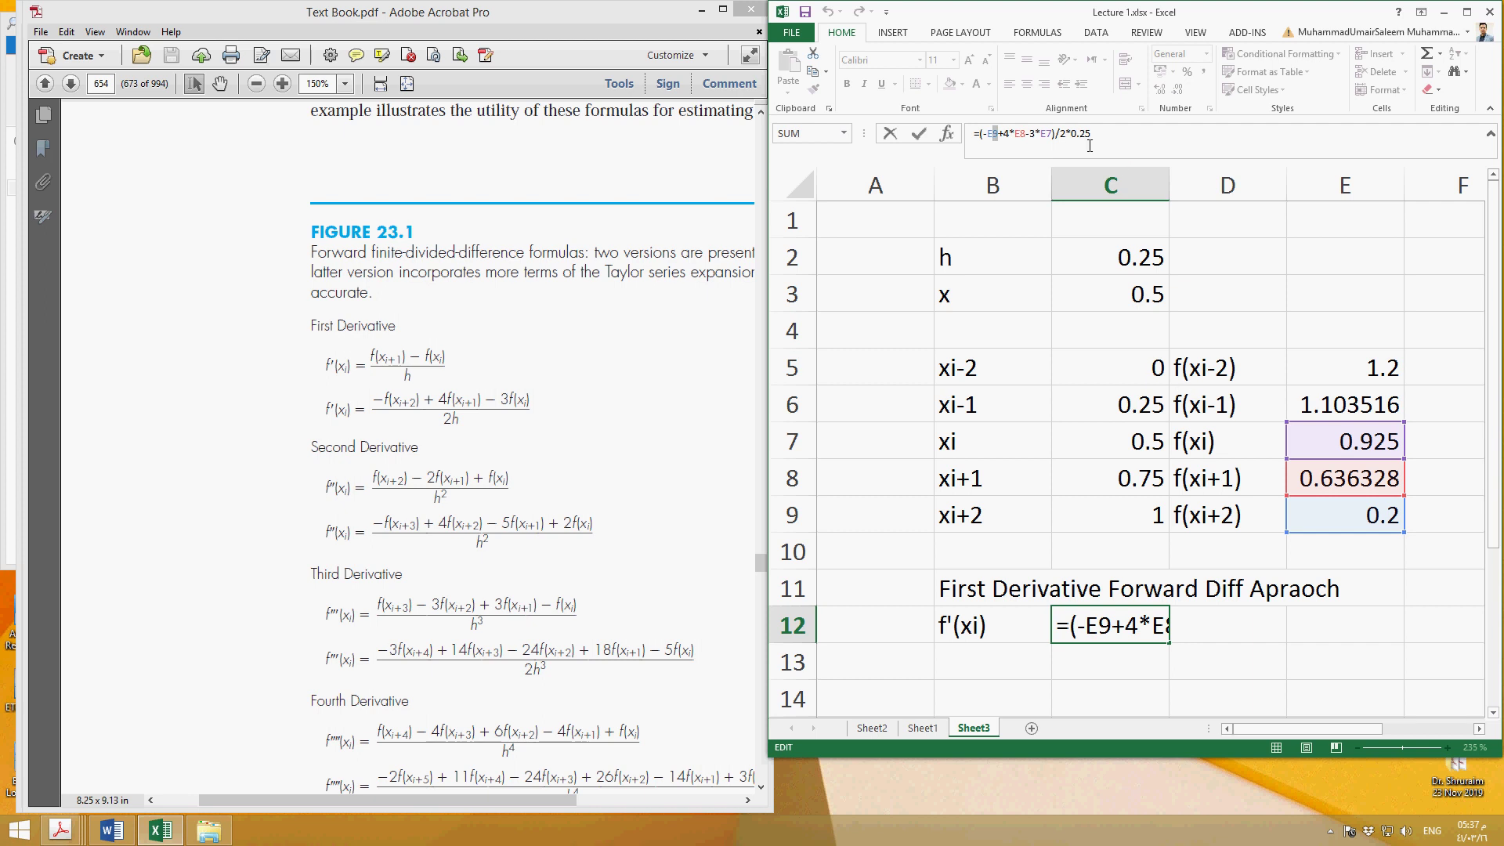
{"action": "left_click", "coordinate": [1070, 136]}
{"action": "type", "text": "("}
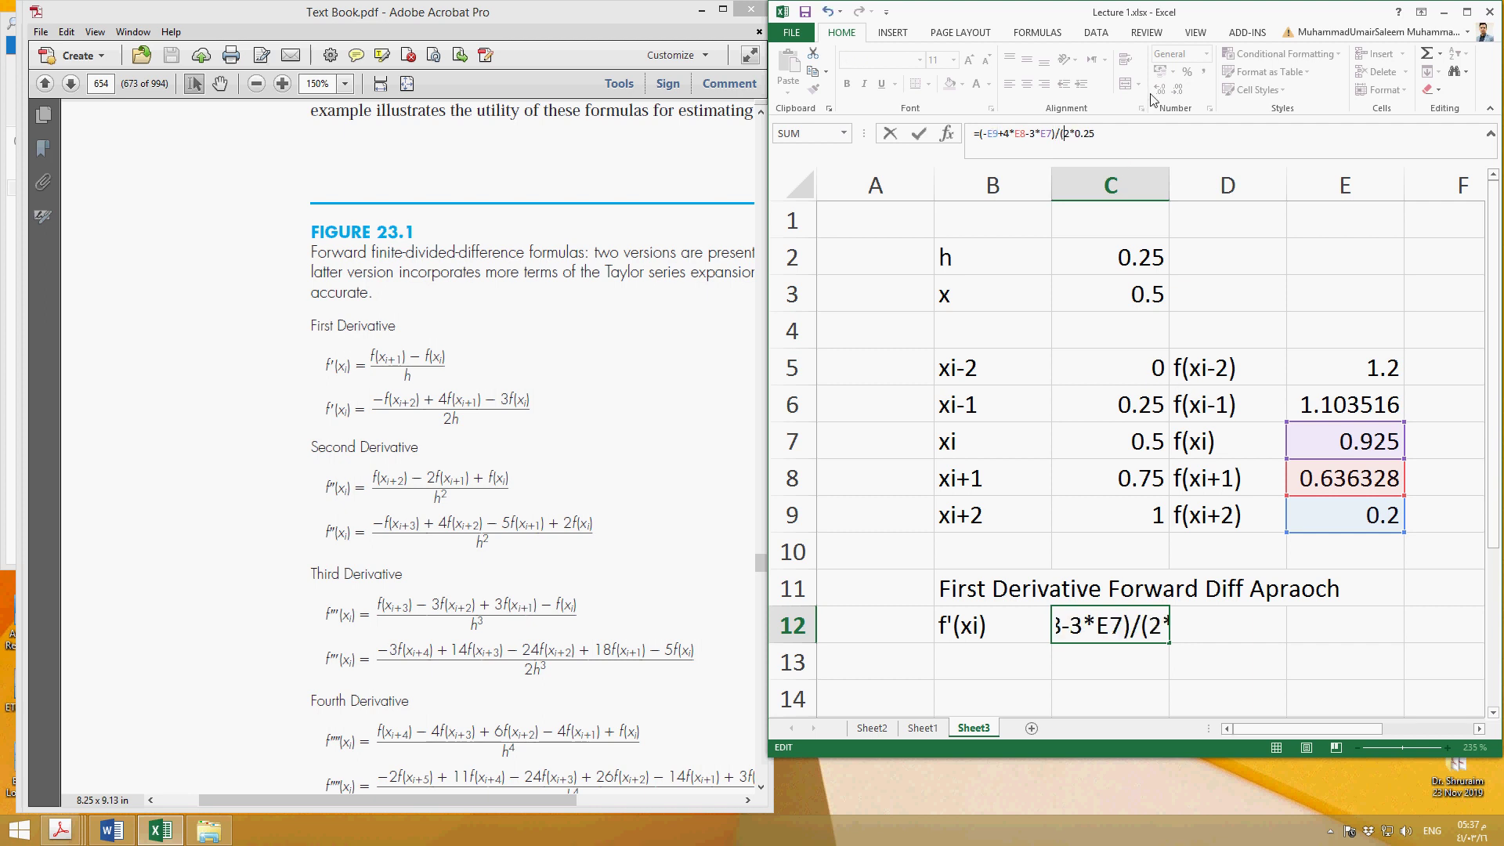
{"action": "left_click", "coordinate": [1102, 145]}
{"action": "type", "text": ")"}
{"action": "key", "text": "Return"}
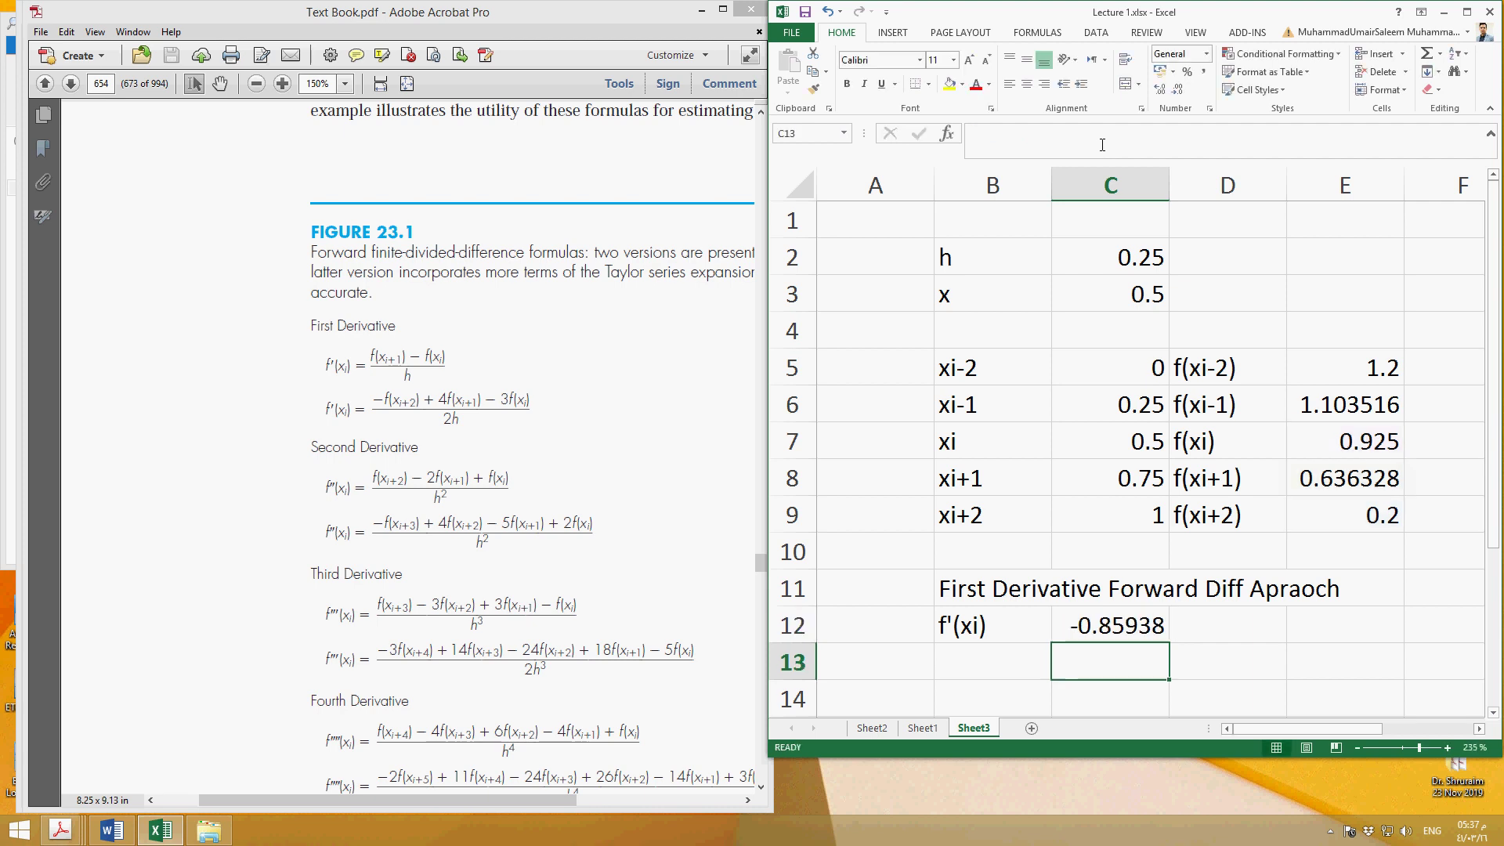
Label cell B13, below f'(xi), as True error
{"action": "key", "text": "Left"}
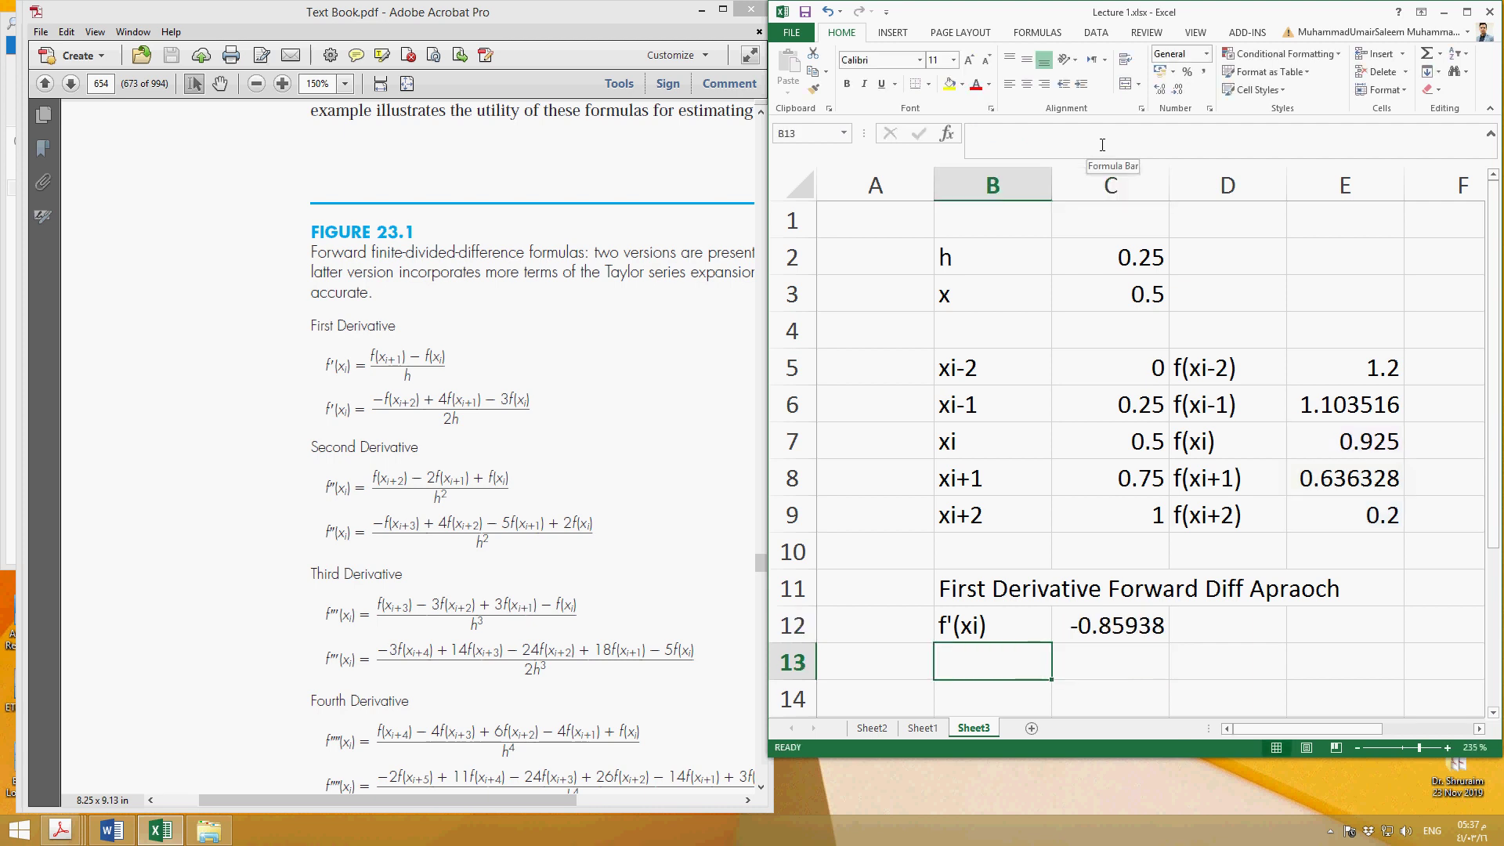
{"action": "type", "text": "True"}
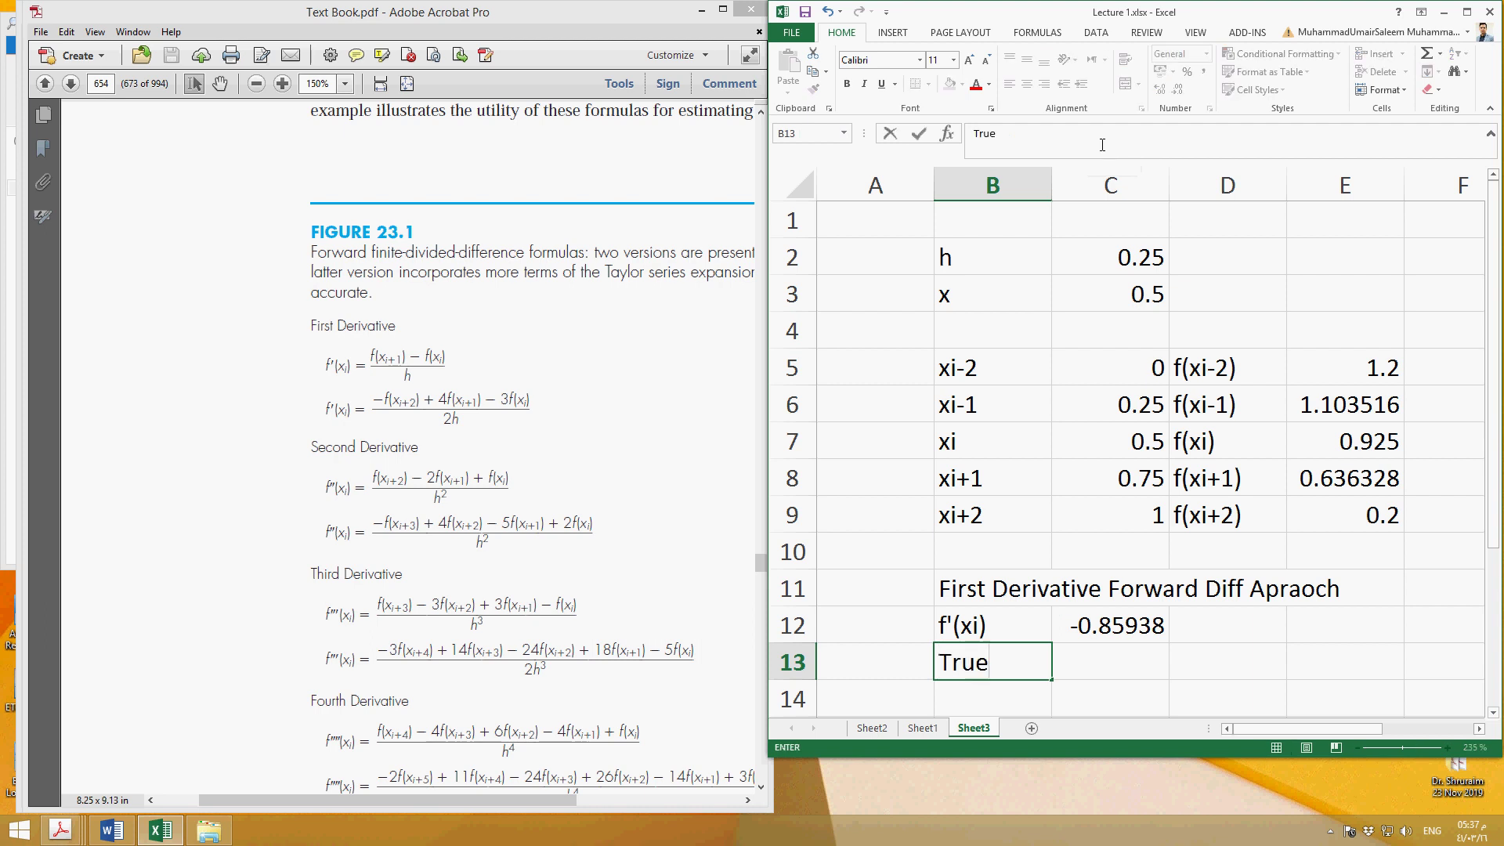
{"action": "type", "text": " error"}
{"action": "key", "text": "BackSpace"}
{"action": "type", "text": "r"}
{"action": "key", "text": "Return"}
Begin a formula in C13 and look up the derivative's true value in the problem statement of Chapter23Differentiation.pdf
{"action": "key", "text": "Right"}
{"action": "key", "text": "Up"}
{"action": "type", "text": "+"}
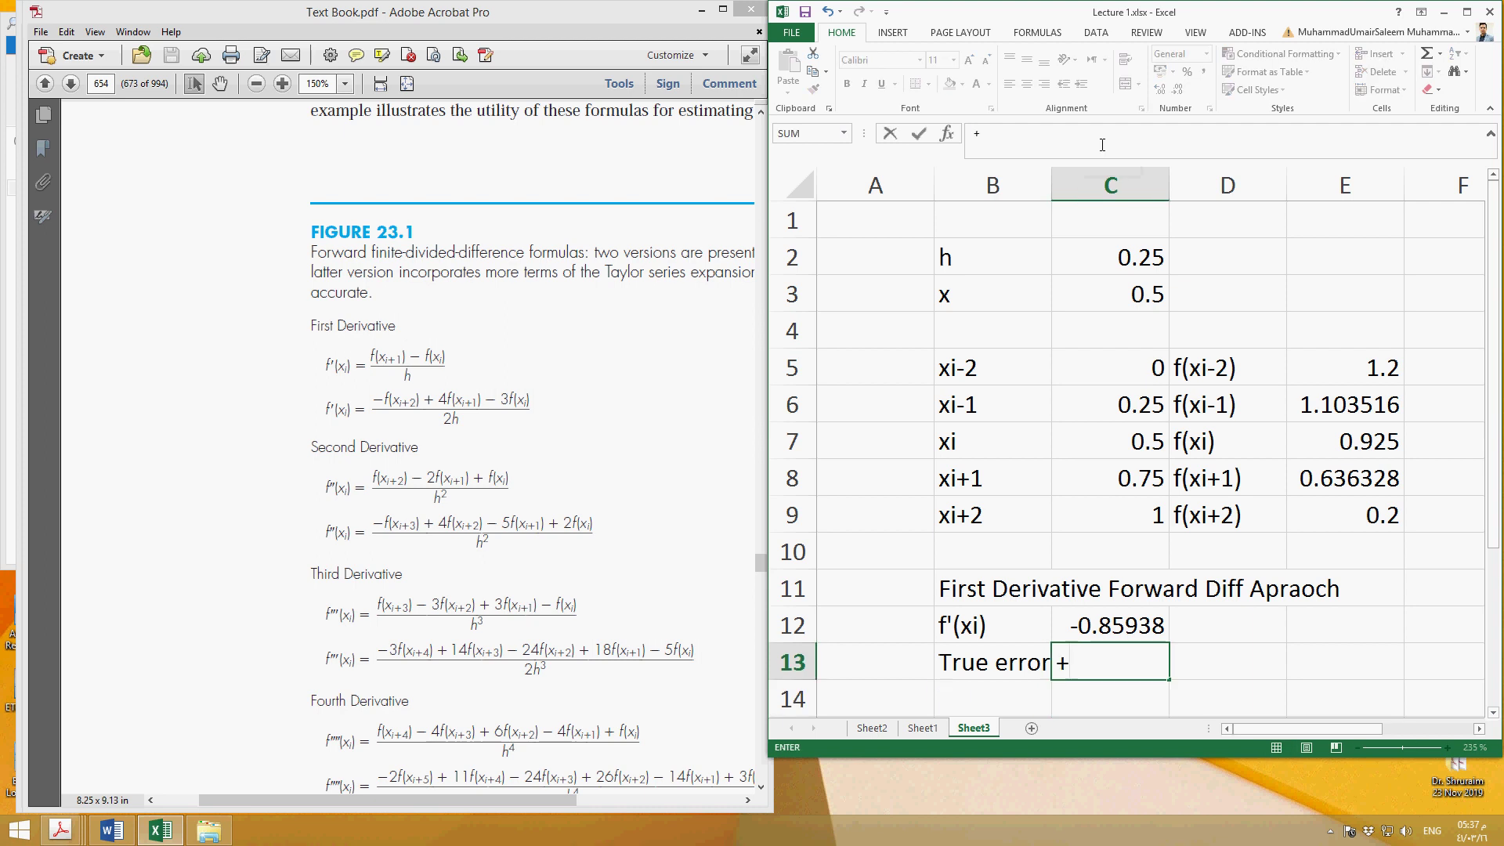
{"action": "key", "text": "BackSpace"}
{"action": "type", "text": "="}
{"action": "left_click", "coordinate": [60, 831]}
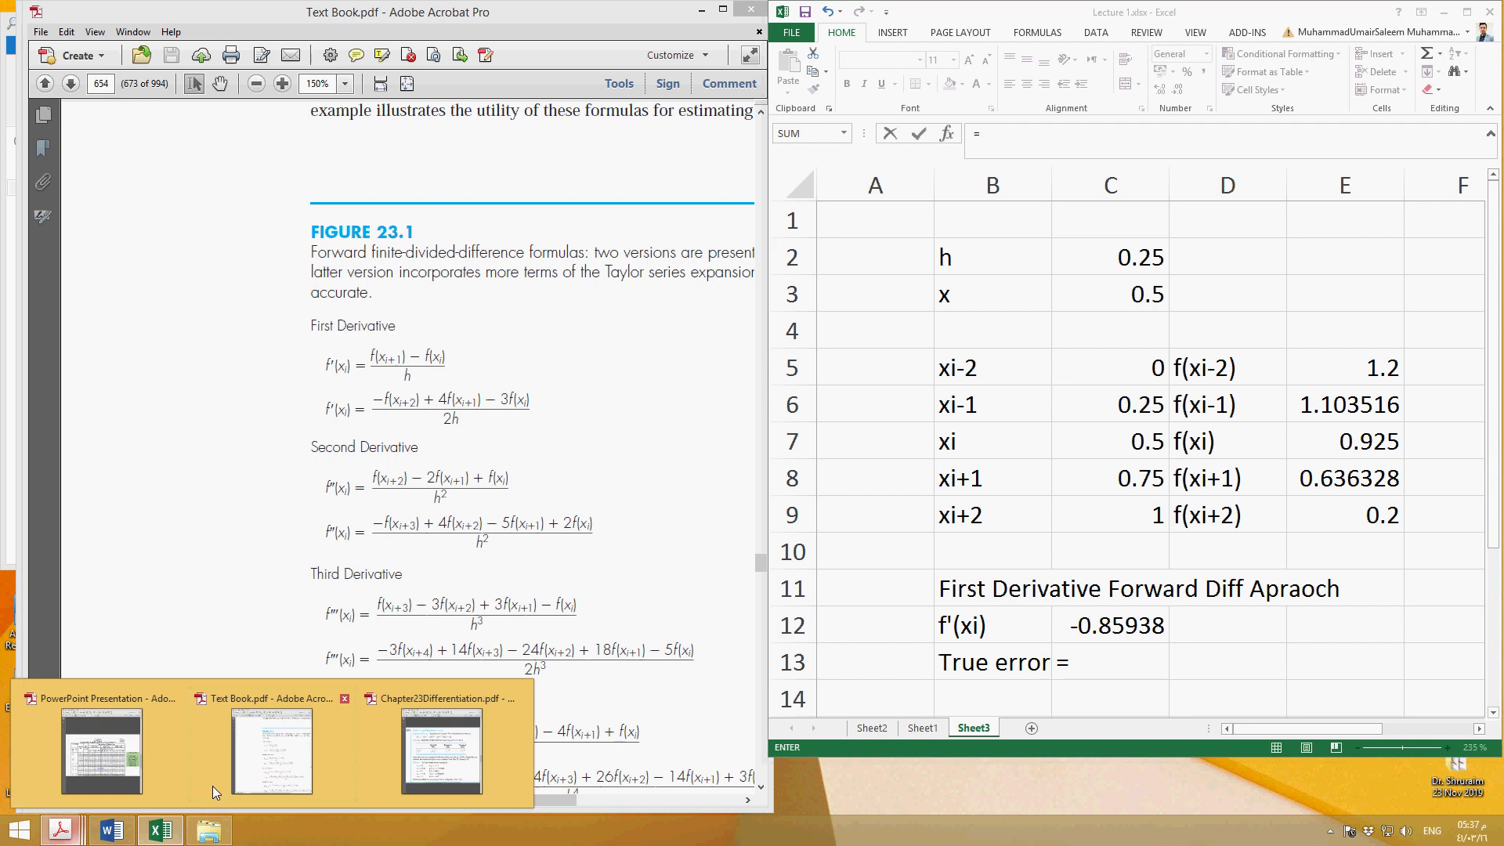
{"action": "left_click", "coordinate": [443, 758]}
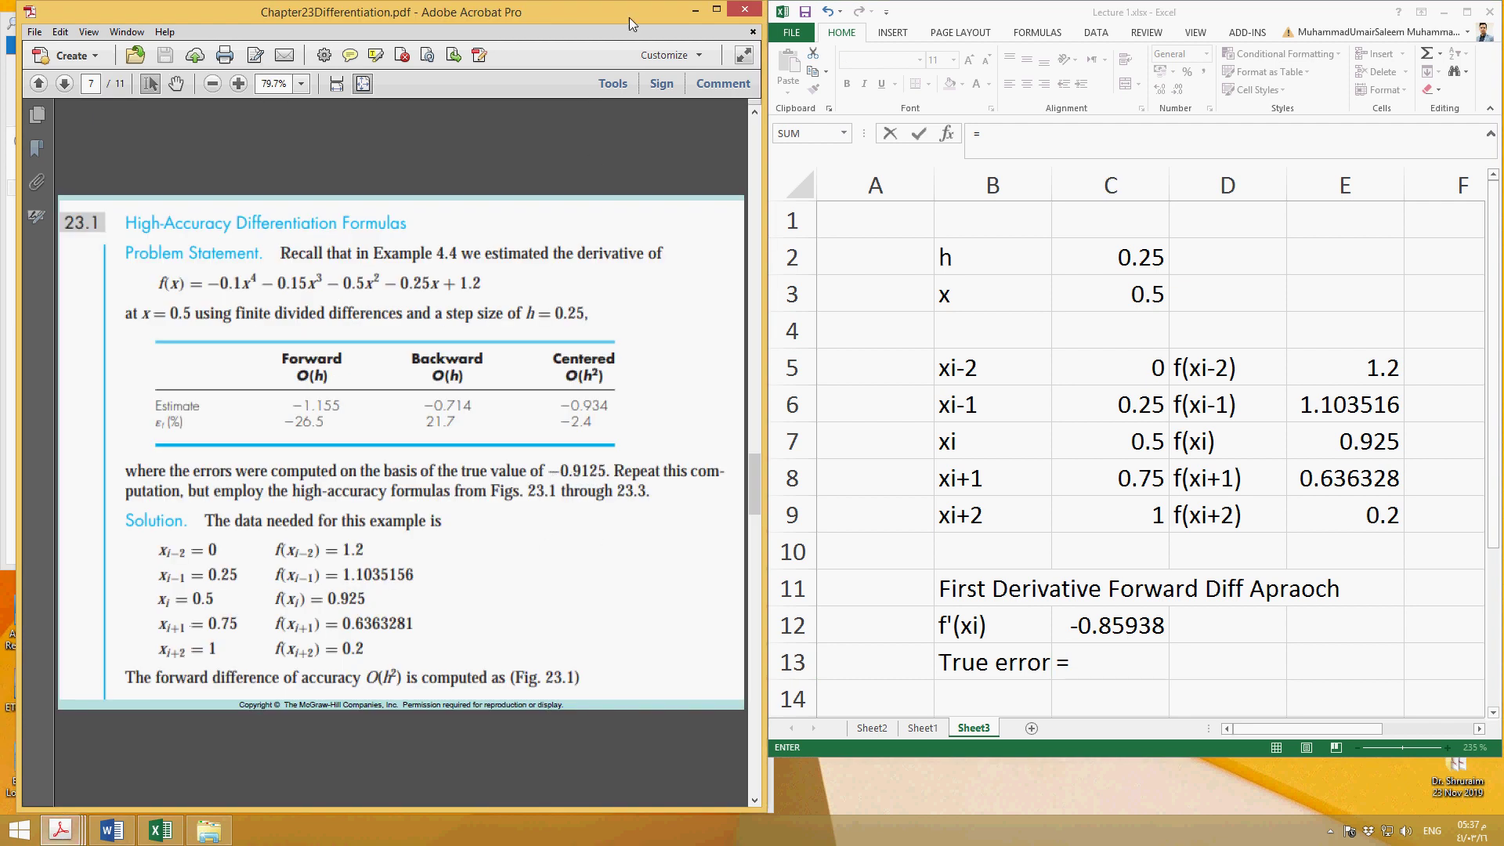
{"action": "left_click", "coordinate": [688, 13]}
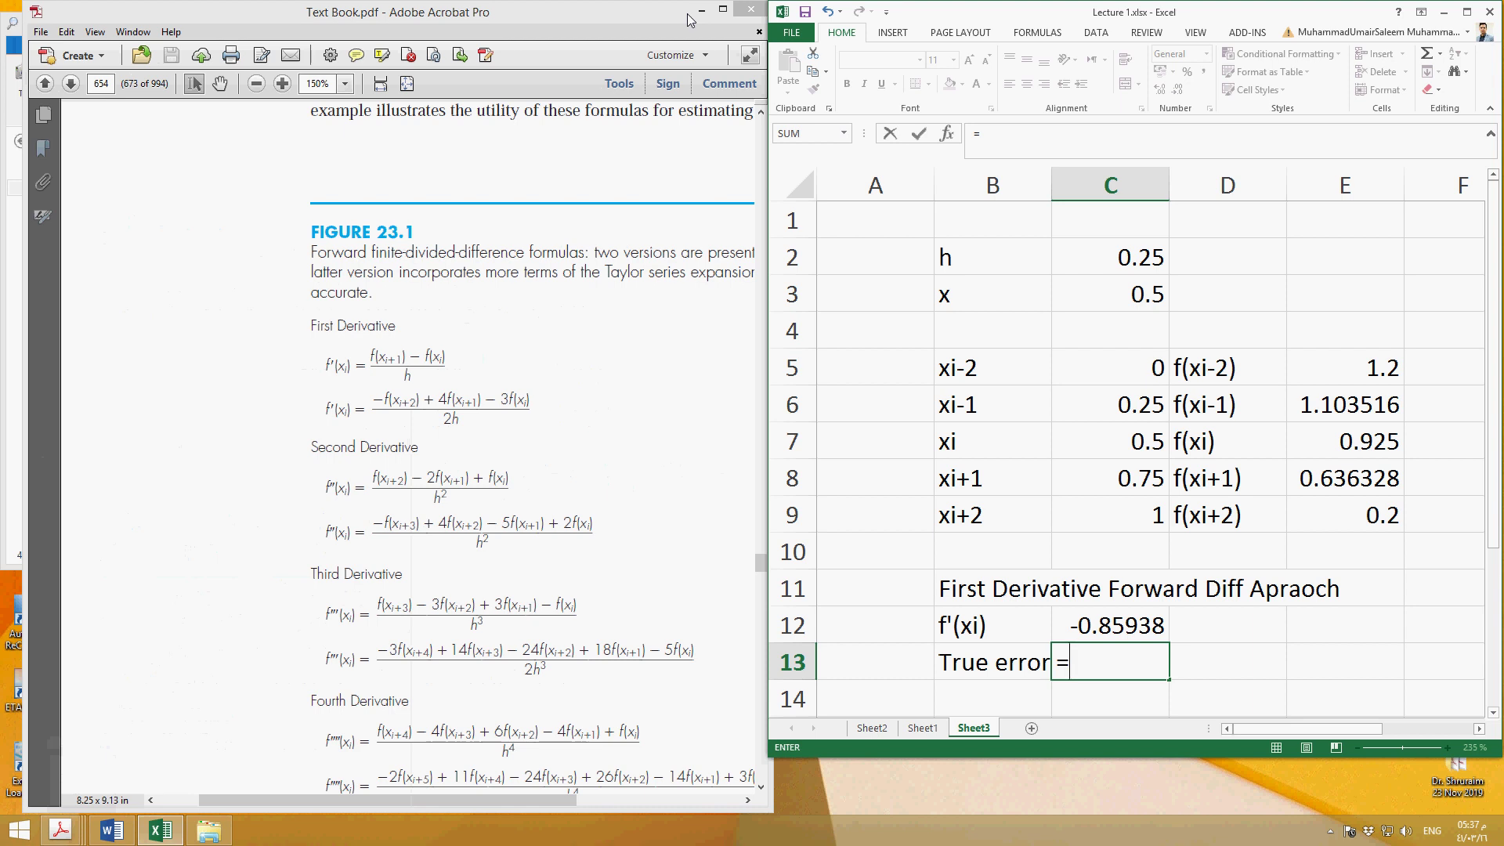
Write the percent error formula in C13 as =(-0.9125-C12)/-0.9125*100
{"action": "type", "text": "_"}
{"action": "key", "text": "BackSpace"}
{"action": "type", "text": "(-0.9125"}
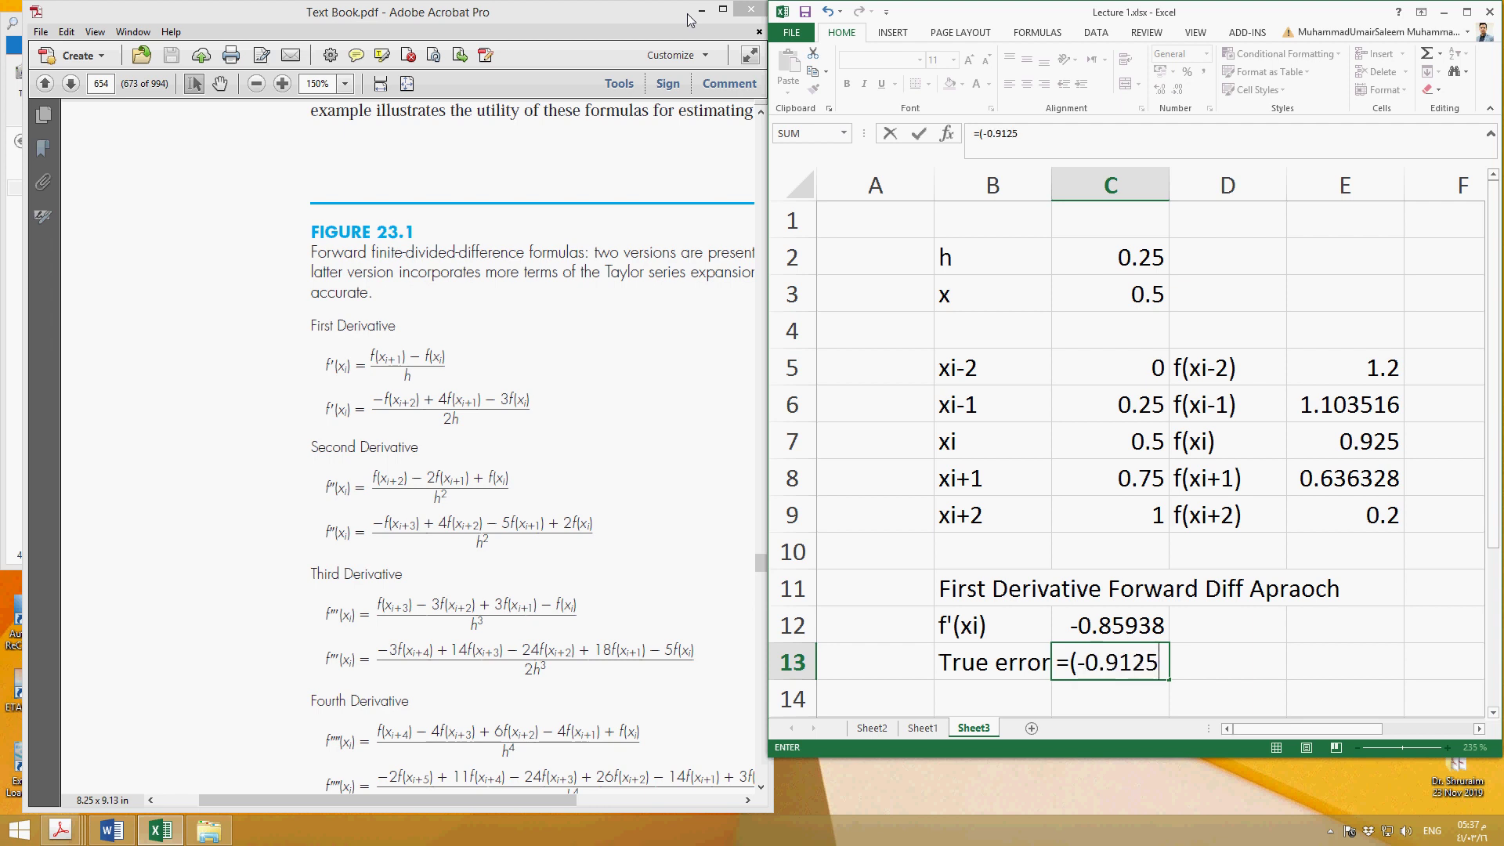
{"action": "type", "text": "-"}
{"action": "left_click", "coordinate": [1157, 627]}
{"action": "type", "text": ")"}
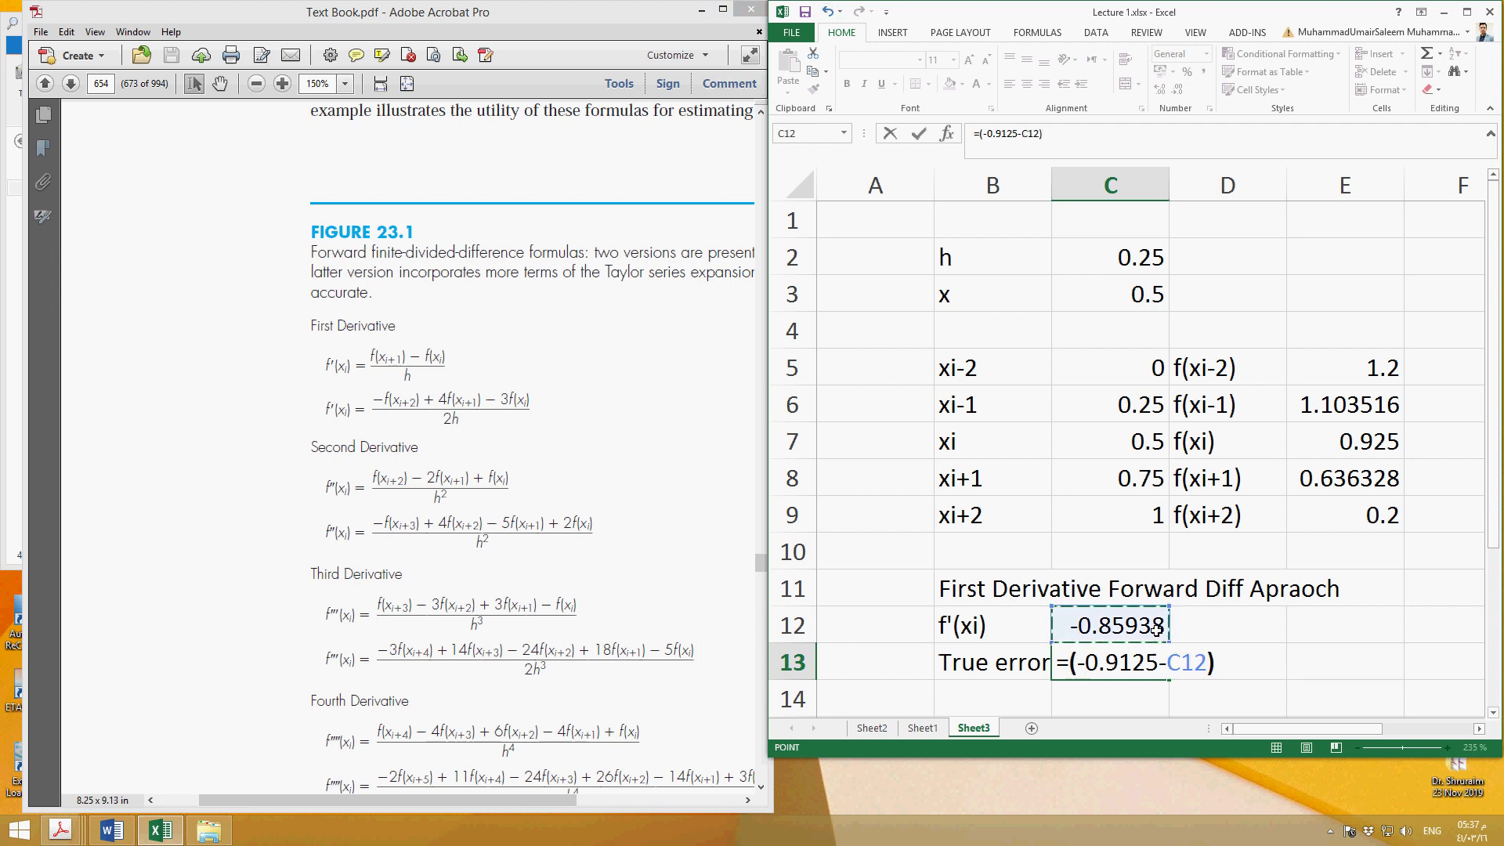
{"action": "type", "text": "/"}
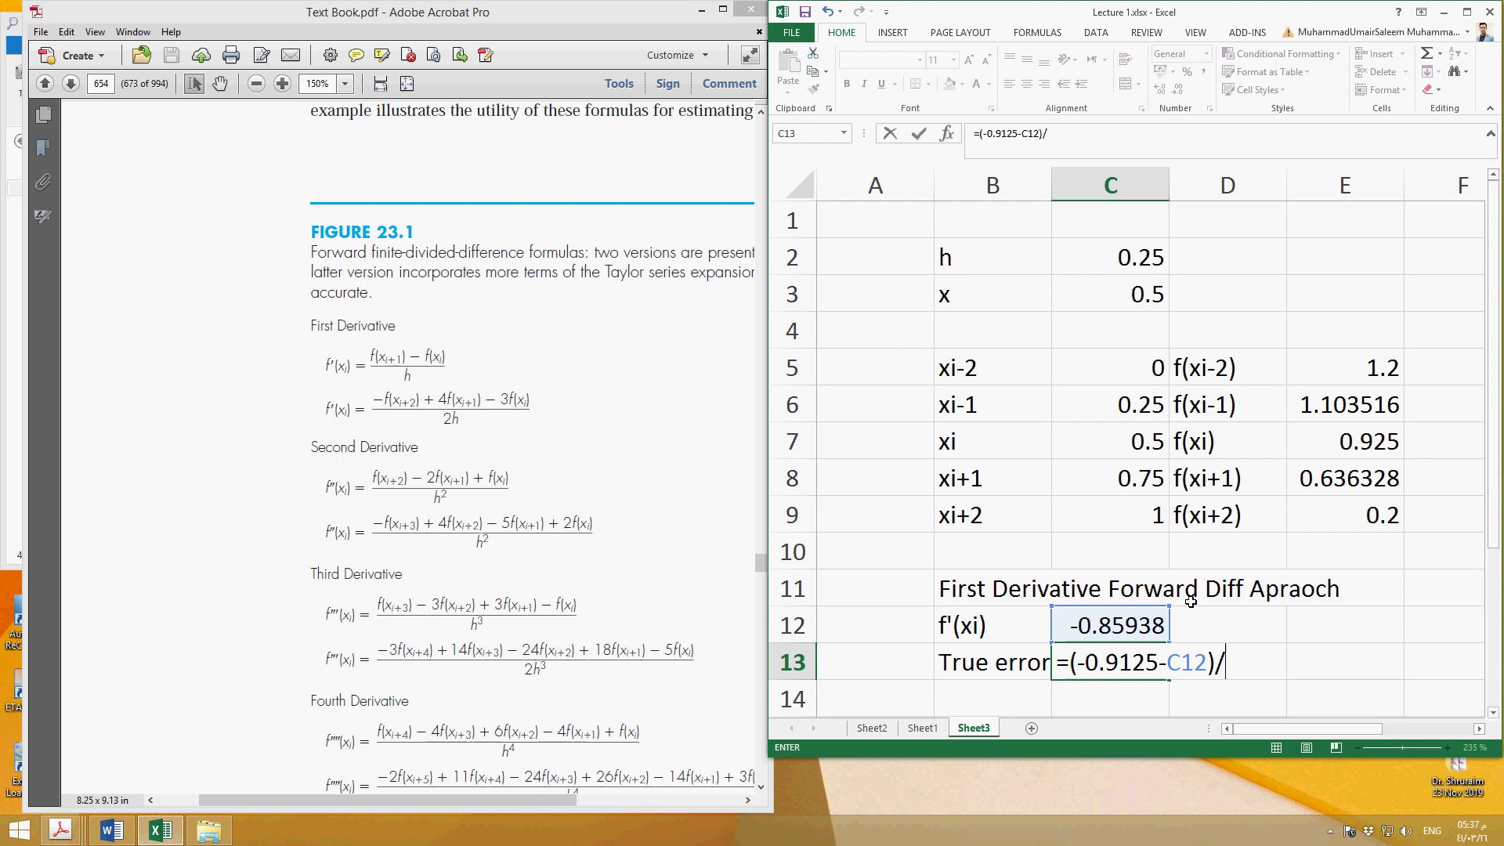
{"action": "type", "text": "-0.9125*100"}
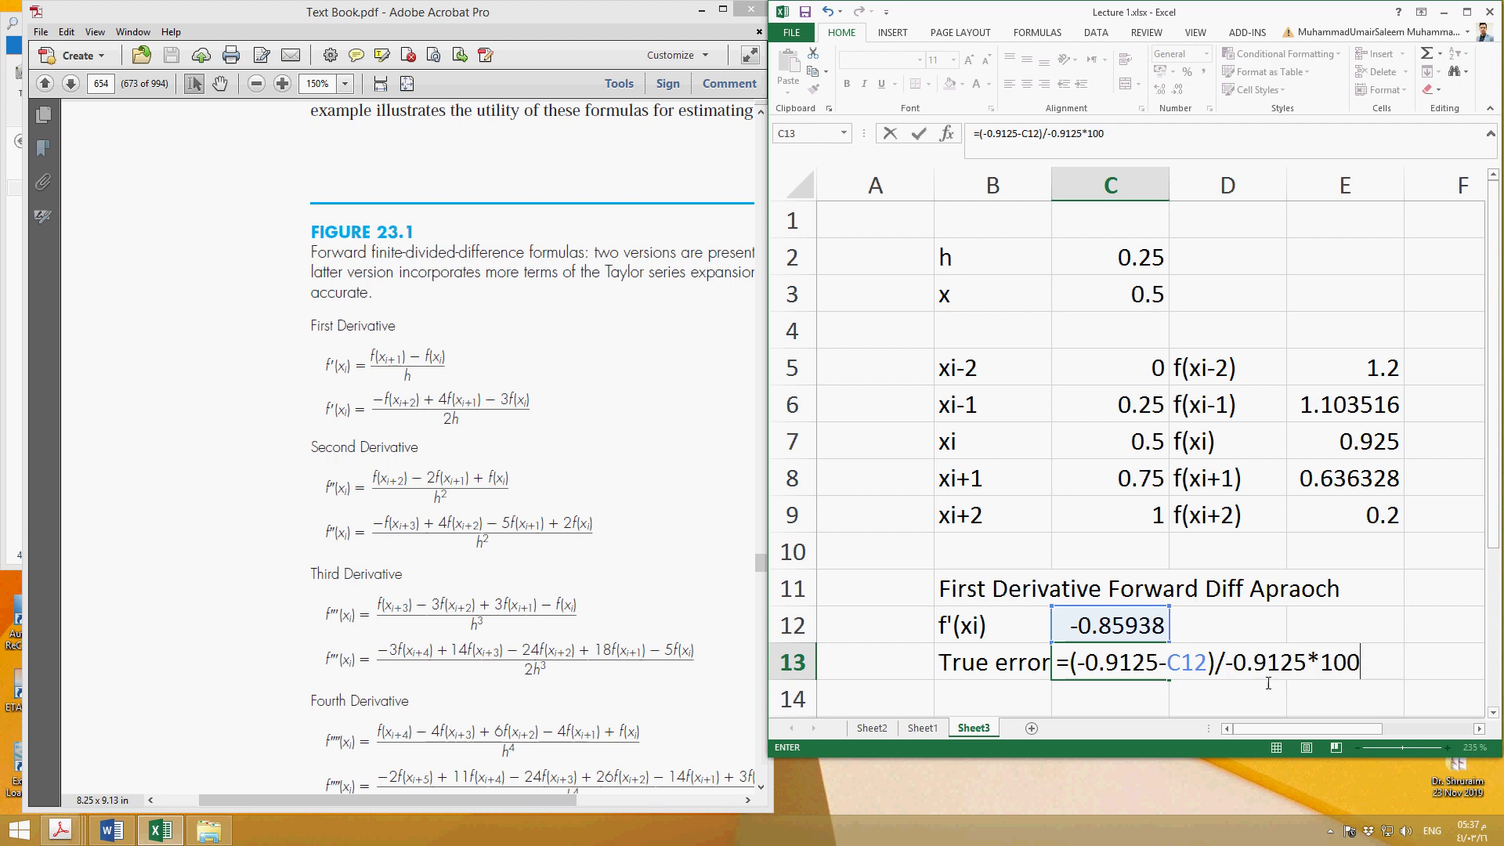
Put the divisor -0.9125 of the C13 formula in parentheses and commit the formula
{"action": "left_click", "coordinate": [1233, 675]}
{"action": "type", "text": "("}
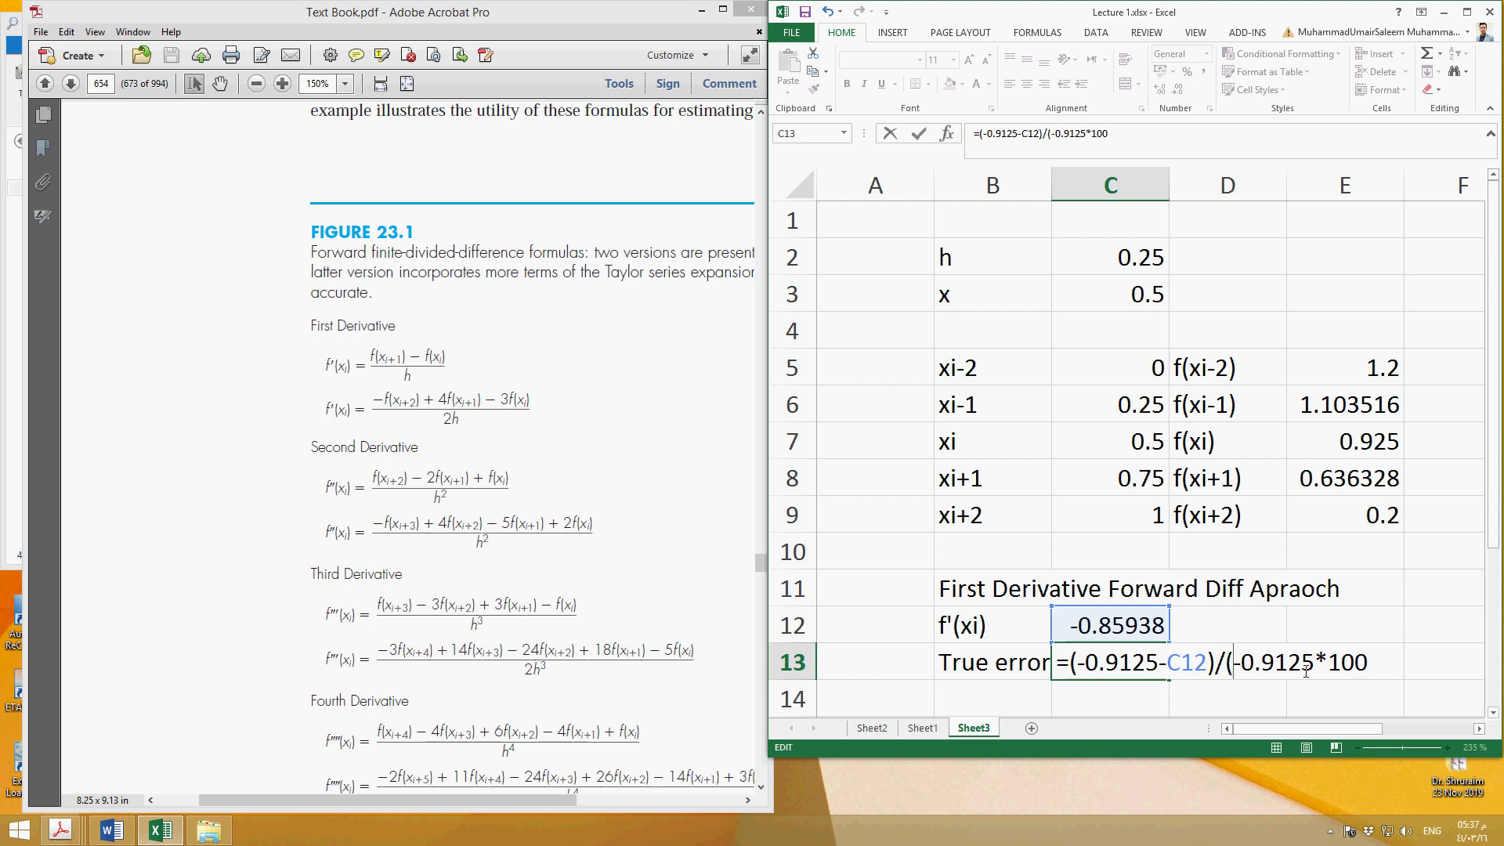
{"action": "left_click", "coordinate": [1317, 666]}
{"action": "type", "text": ")"}
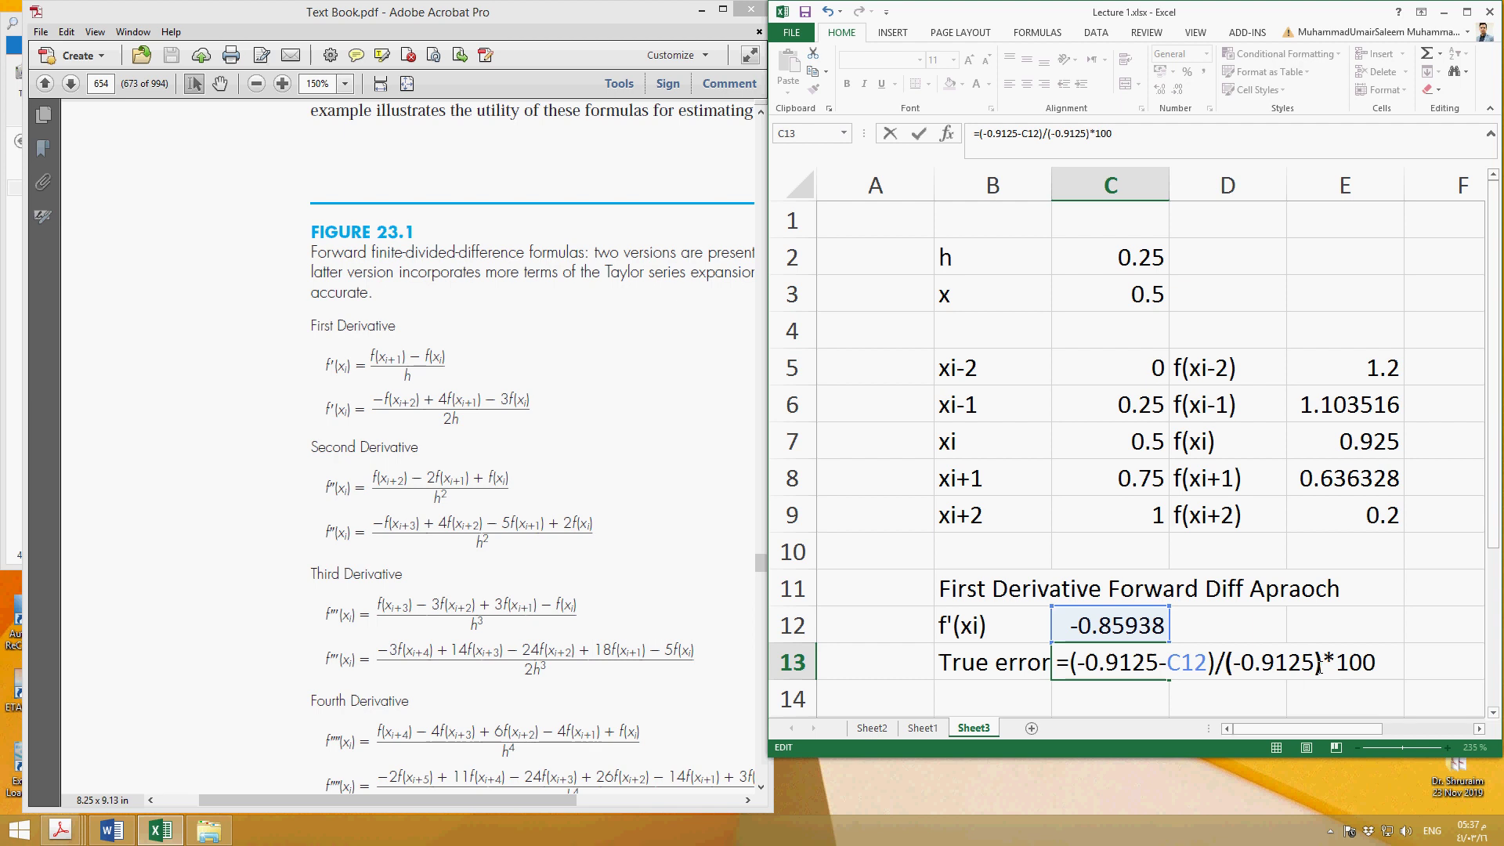
{"action": "key", "text": "Return"}
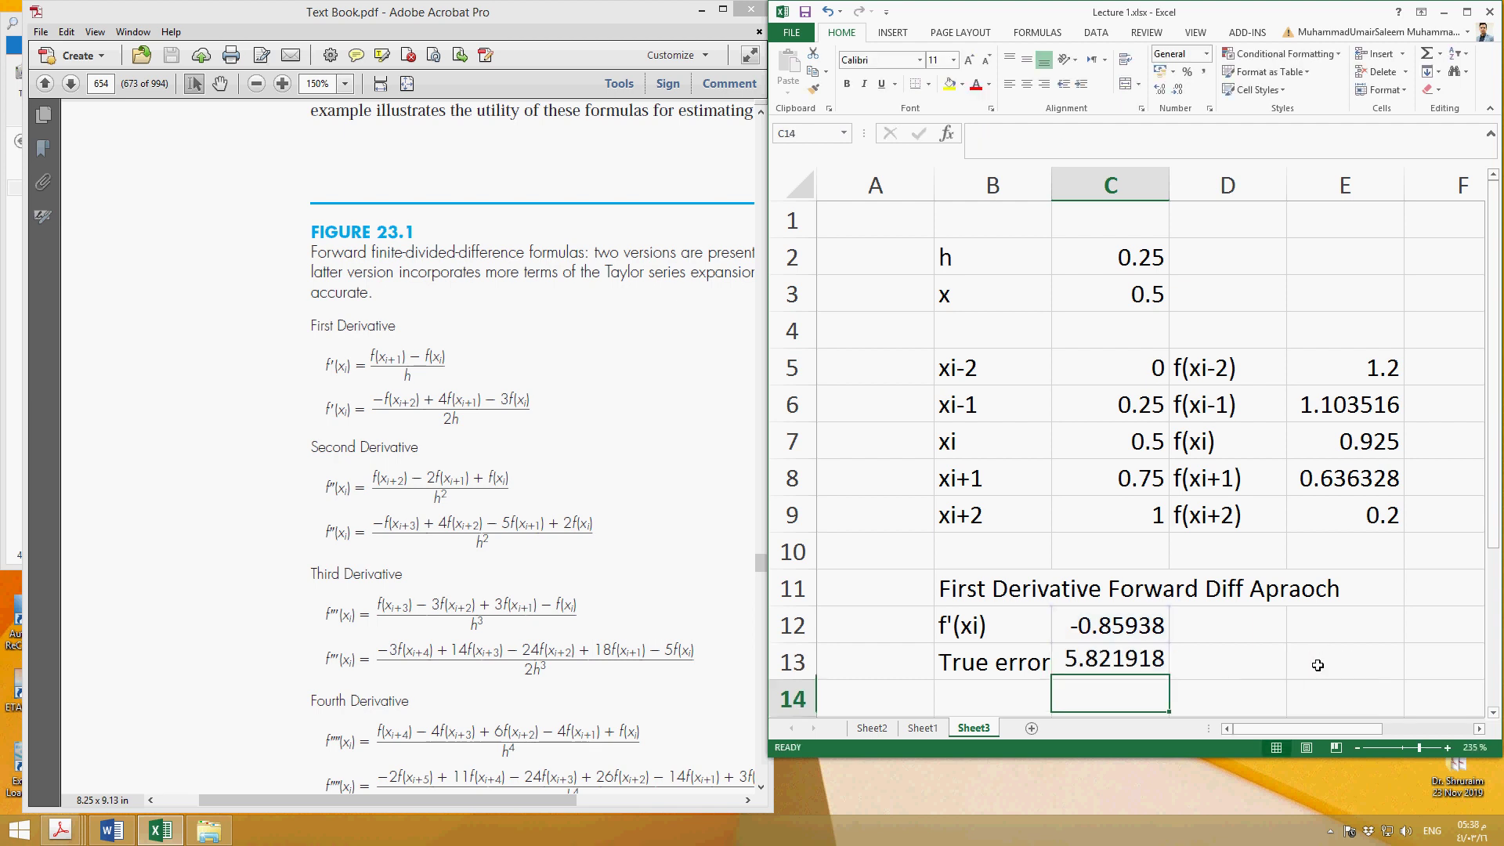
Extend the workbook window downward to show more rows of the sheet
{"action": "key", "text": "Up"}
{"action": "key", "text": "Left"}
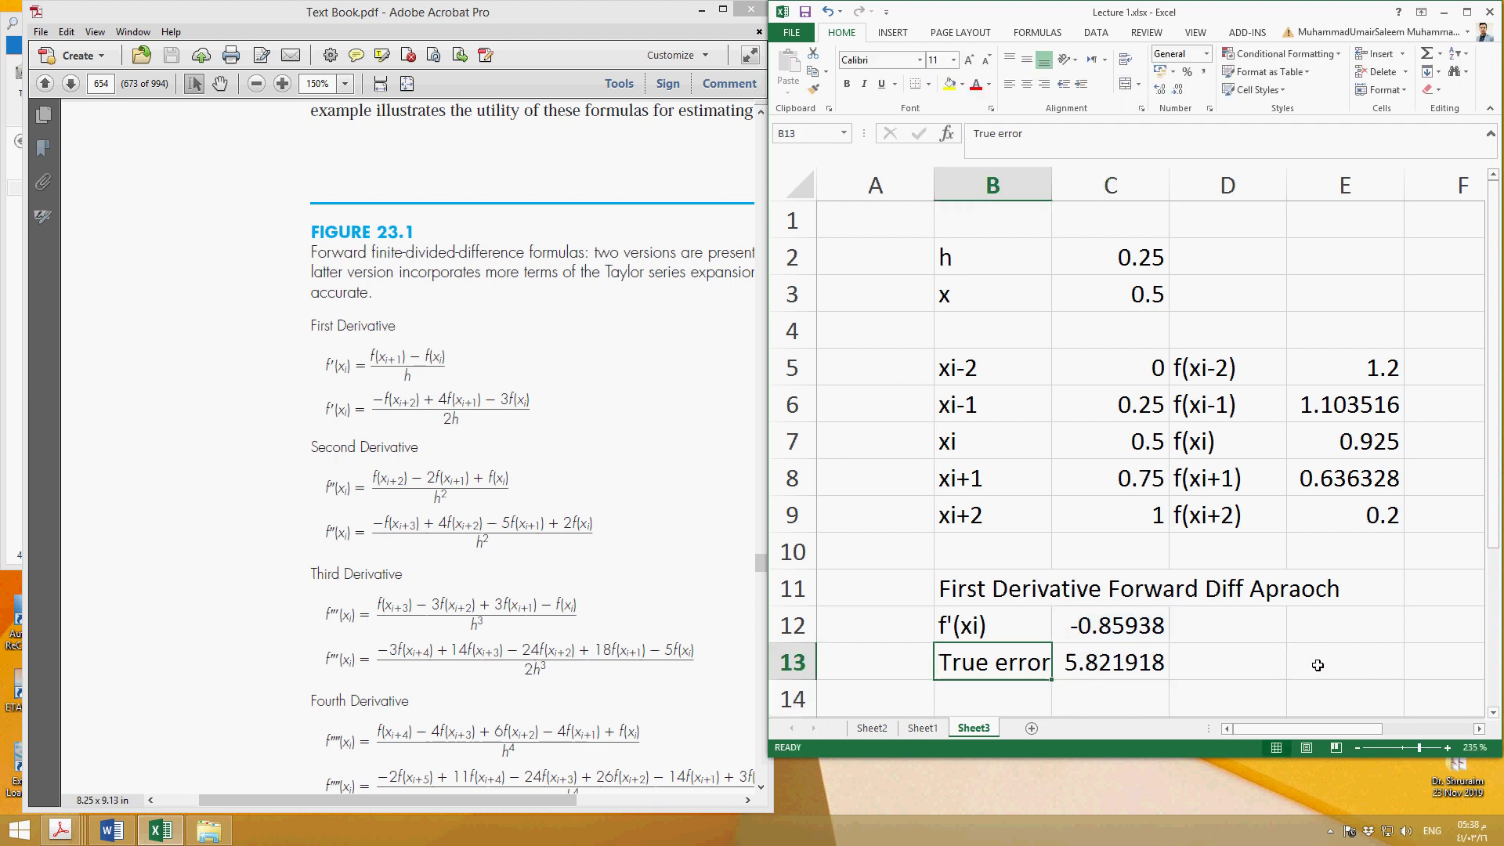
{"action": "key", "text": "Down"}
{"action": "key", "text": "Down"}
{"action": "key", "text": "Up"}
{"action": "key", "text": "Up"}
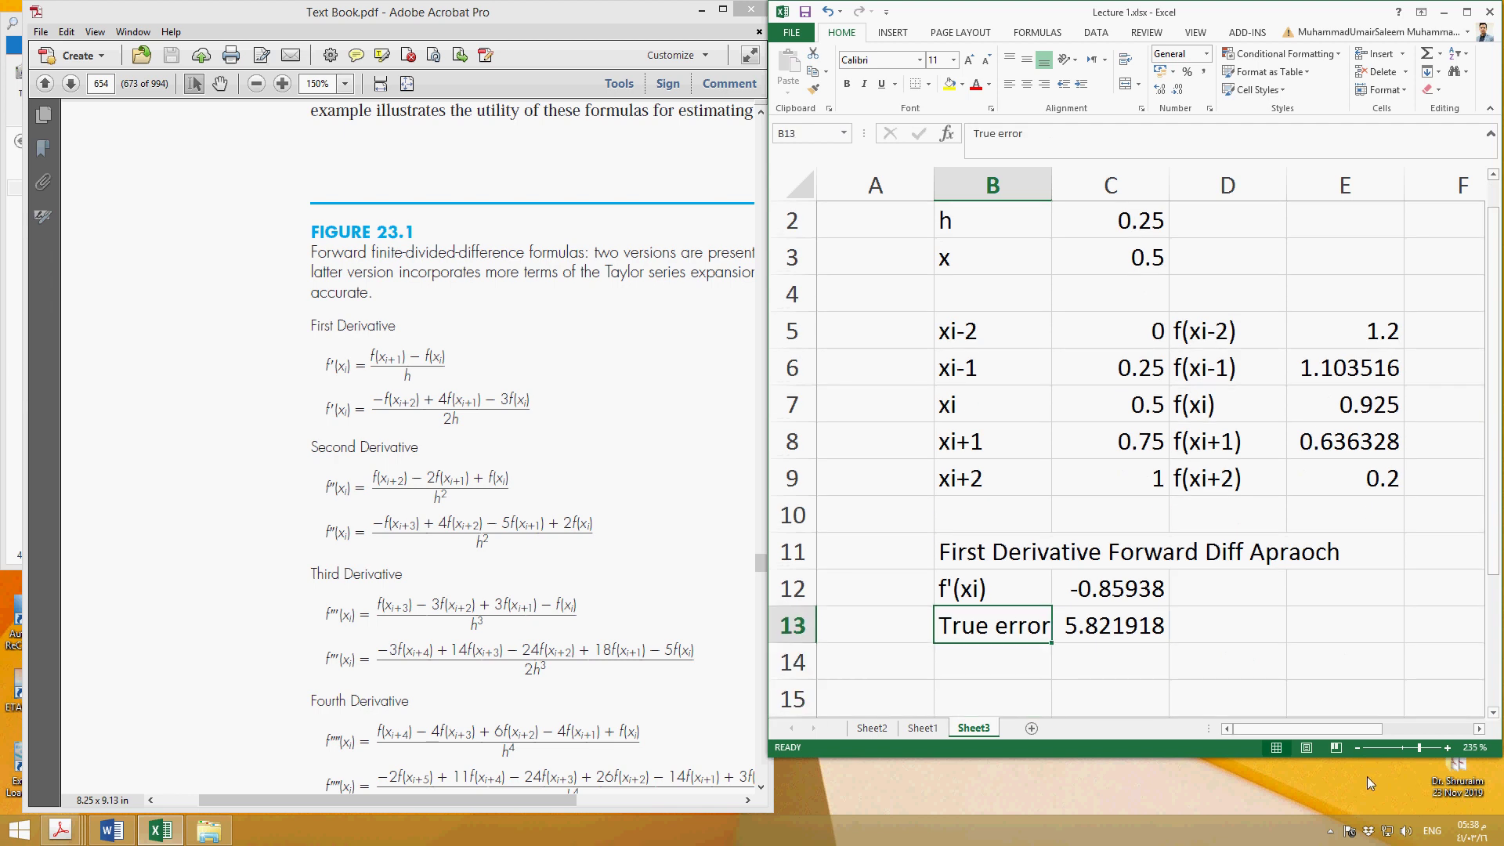
{"action": "left_click_drag", "start_coordinate": [1221, 756], "coordinate": [1219, 842]}
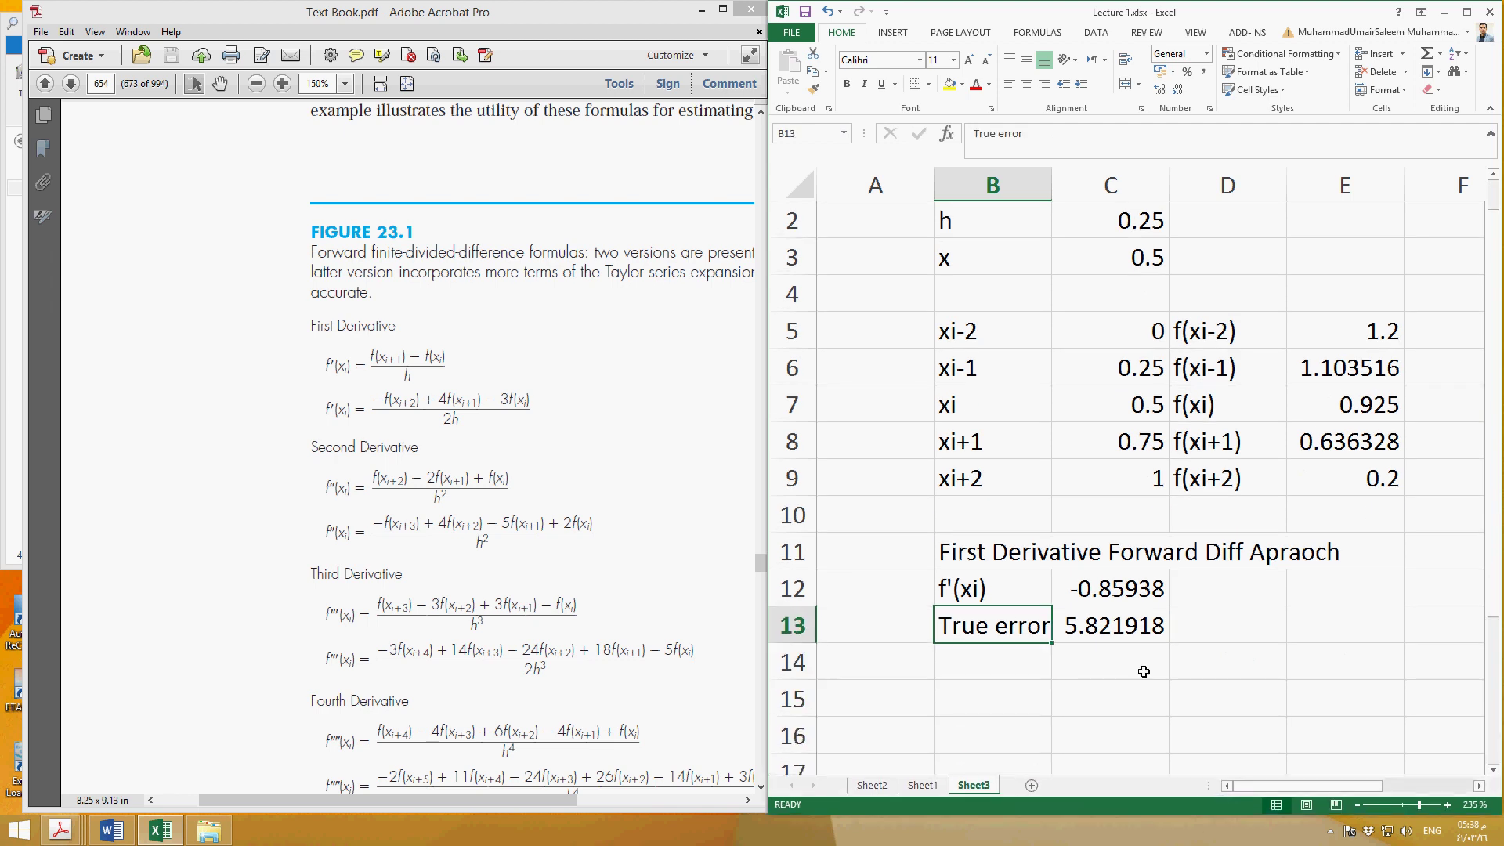
Copy the heading "First Derivative Forward Diff Apraoch" from B11 to B15
{"action": "scroll", "coordinate": [1145, 668], "scroll_direction": "down", "scroll_amount": 1}
{"action": "key", "text": "Down"}
{"action": "key", "text": "Down"}
{"action": "key", "text": "Down"}
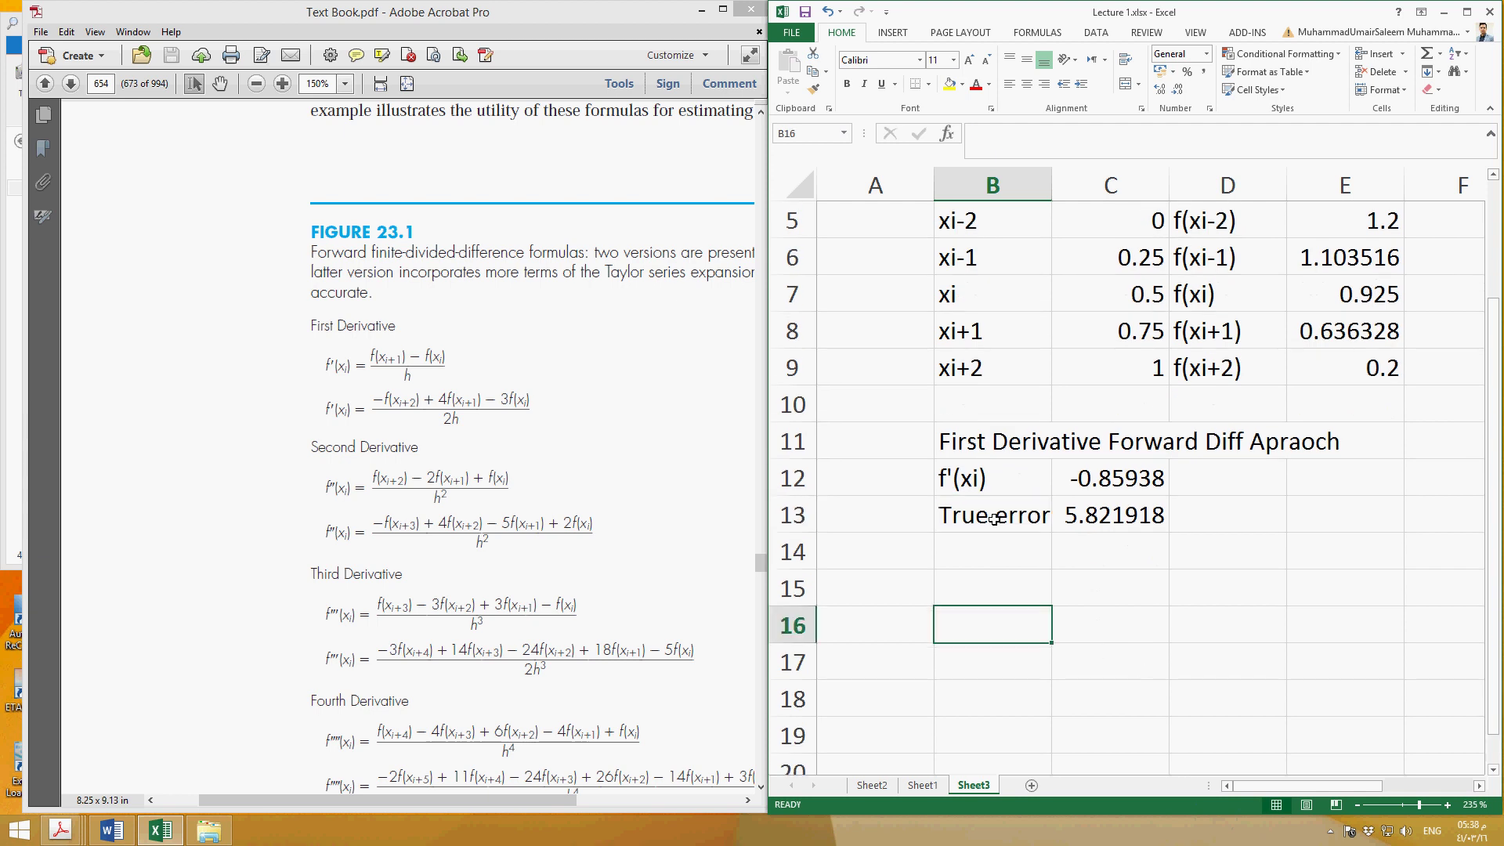
{"action": "left_click", "coordinate": [978, 450]}
{"action": "key", "text": "ctrl+c"}
{"action": "left_click", "coordinate": [978, 600]}
{"action": "key", "text": "ctrl+v"}
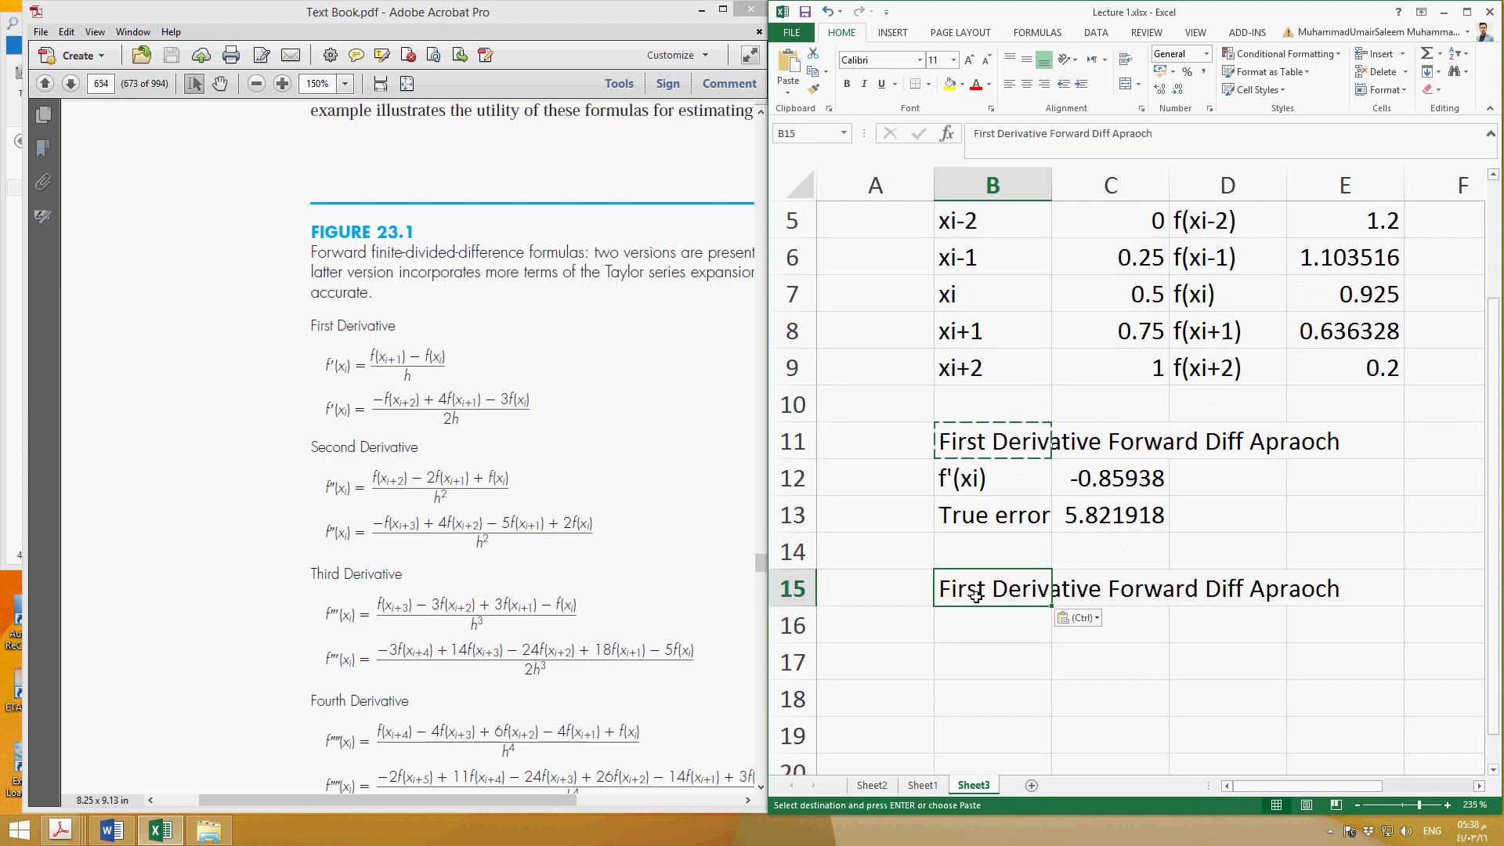
Change the copied heading in B15 to read "Backward Diff Apraoch"
{"action": "double_click", "coordinate": [964, 597]}
{"action": "double_click", "coordinate": [961, 598]}
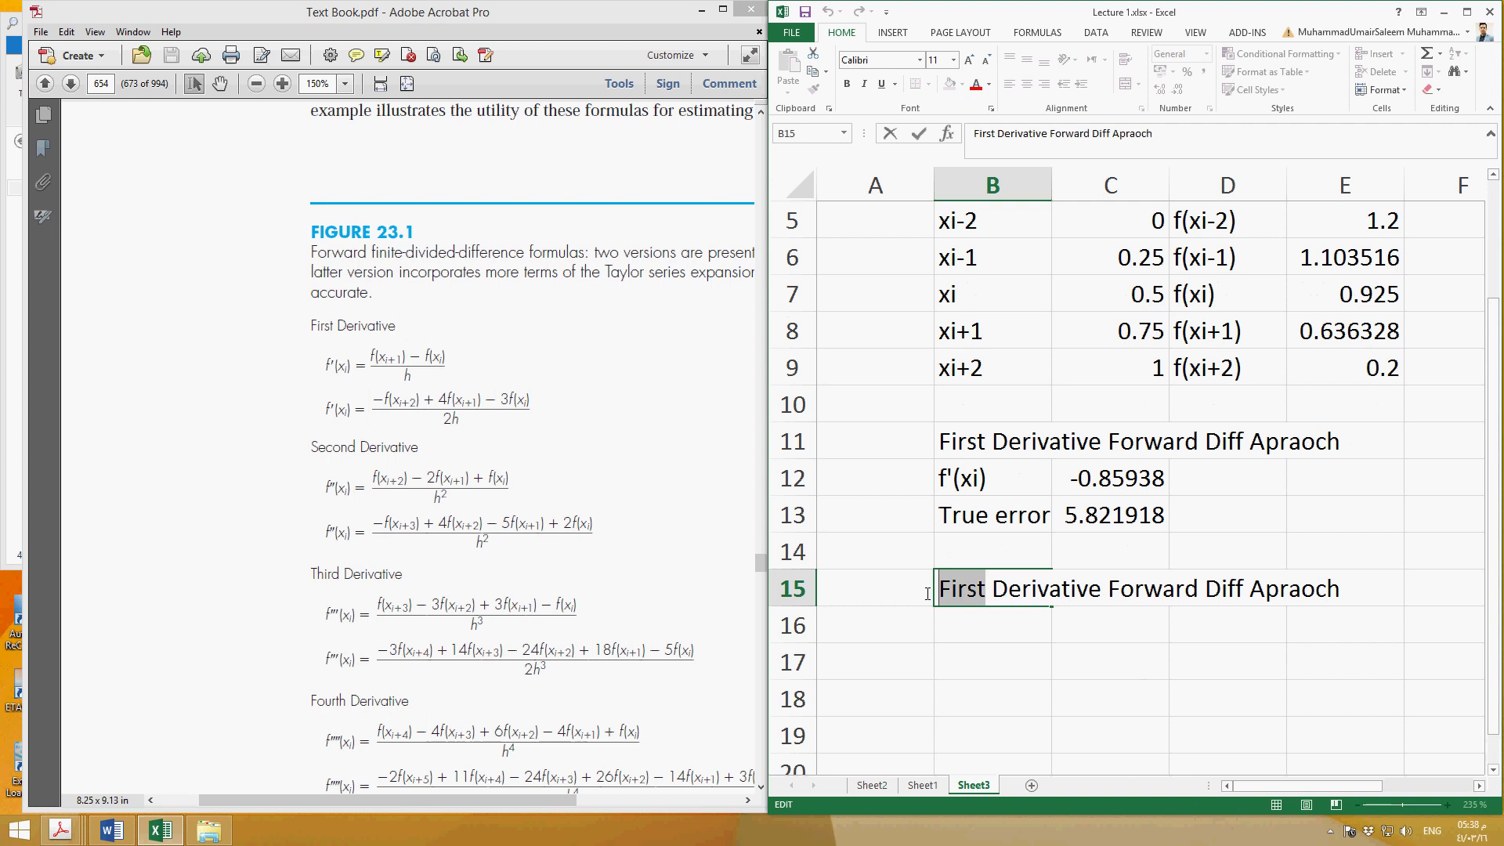
{"action": "type", "text": "BAckward"}
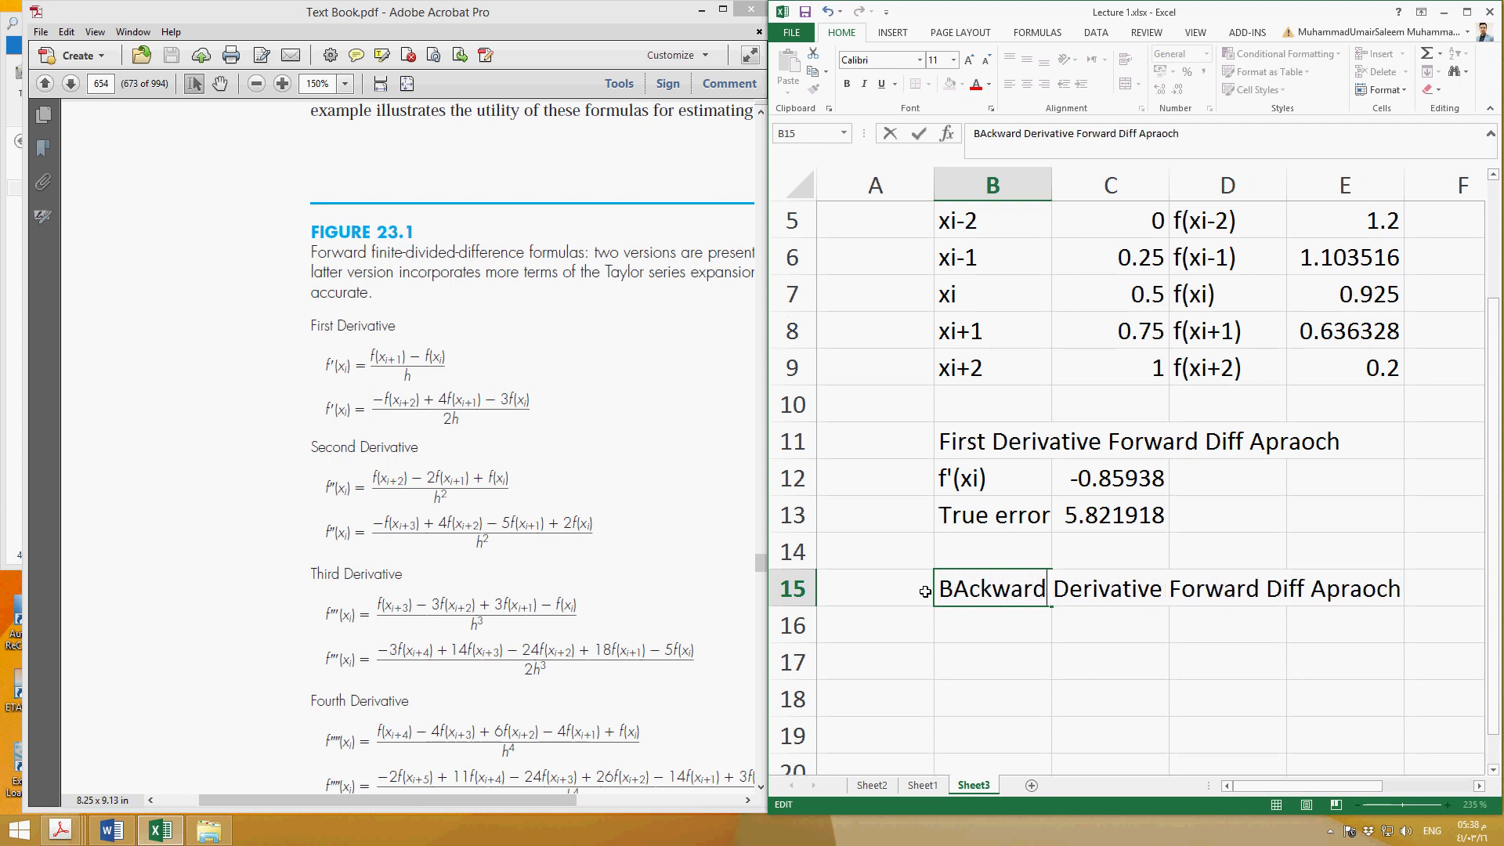
{"action": "left_click_drag", "start_coordinate": [952, 599], "coordinate": [966, 603]}
{"action": "type", "text": "s"}
{"action": "key", "text": "BackSpace"}
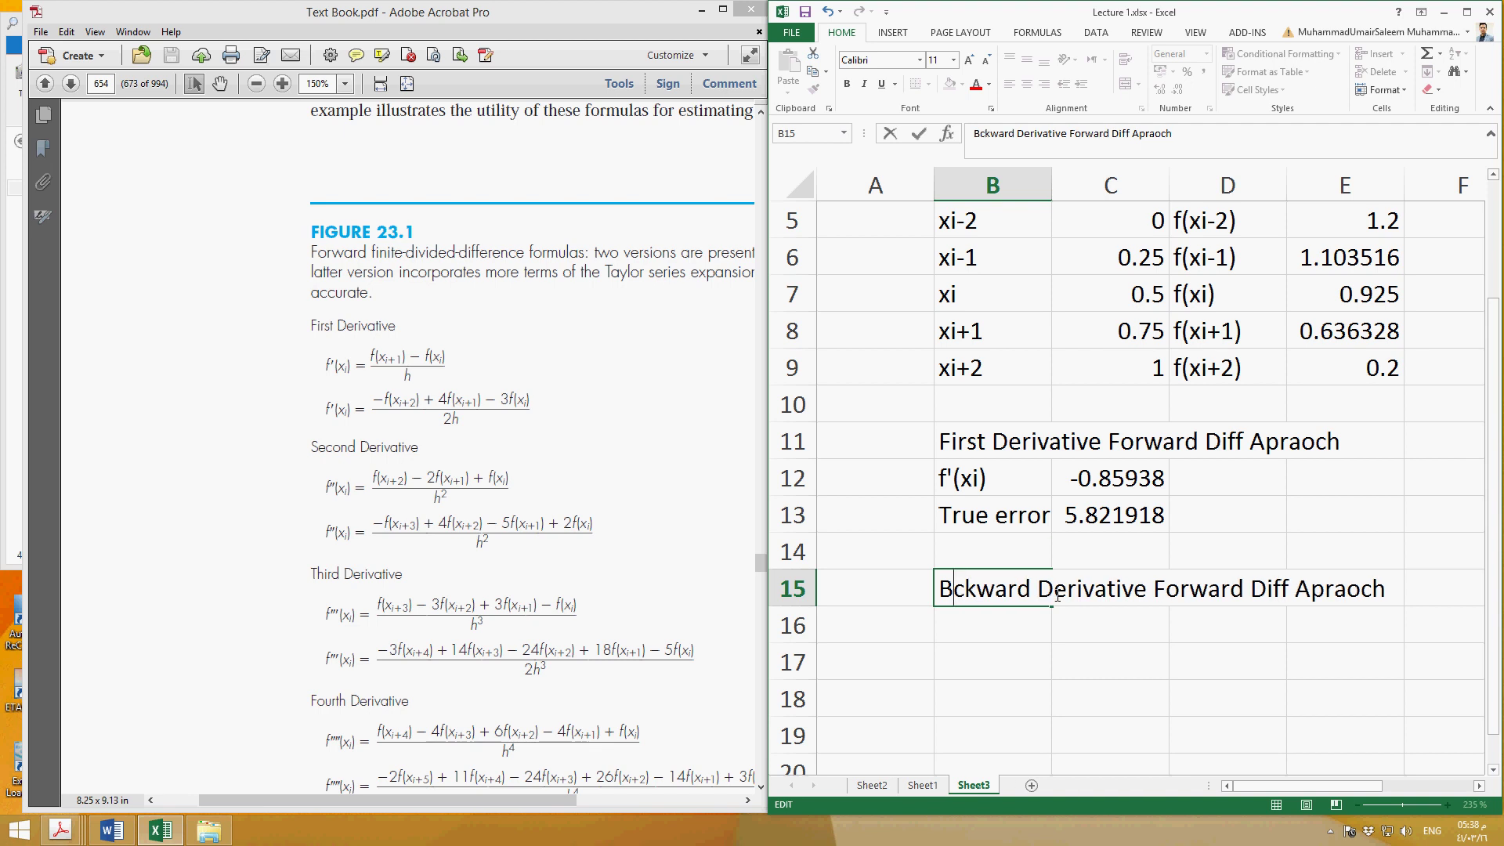
{"action": "type", "text": "a"}
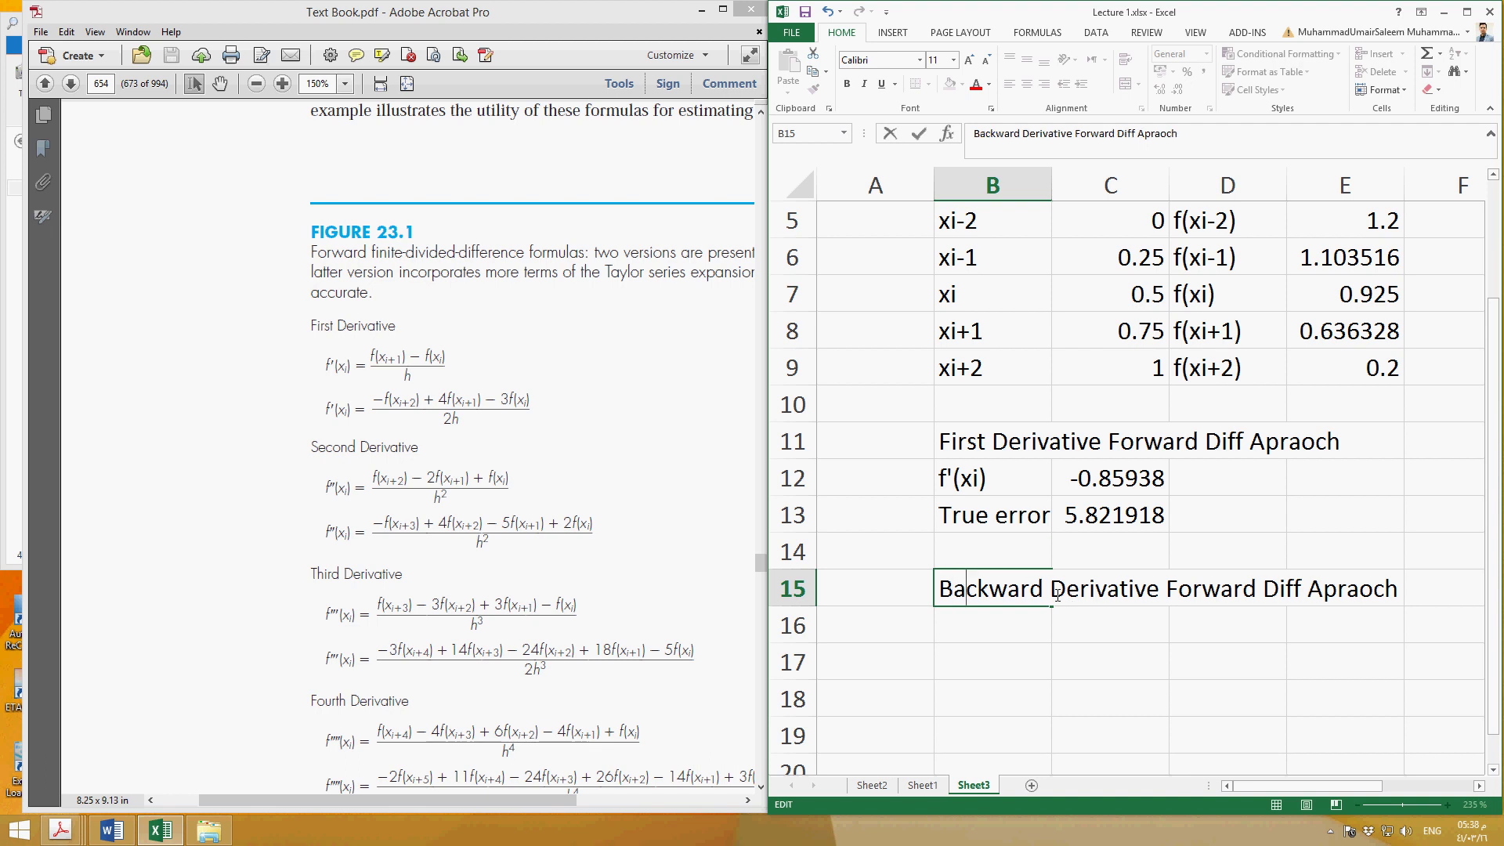
{"action": "left_click_drag", "start_coordinate": [1267, 593], "coordinate": [1051, 593]}
{"action": "key", "text": "Delete"}
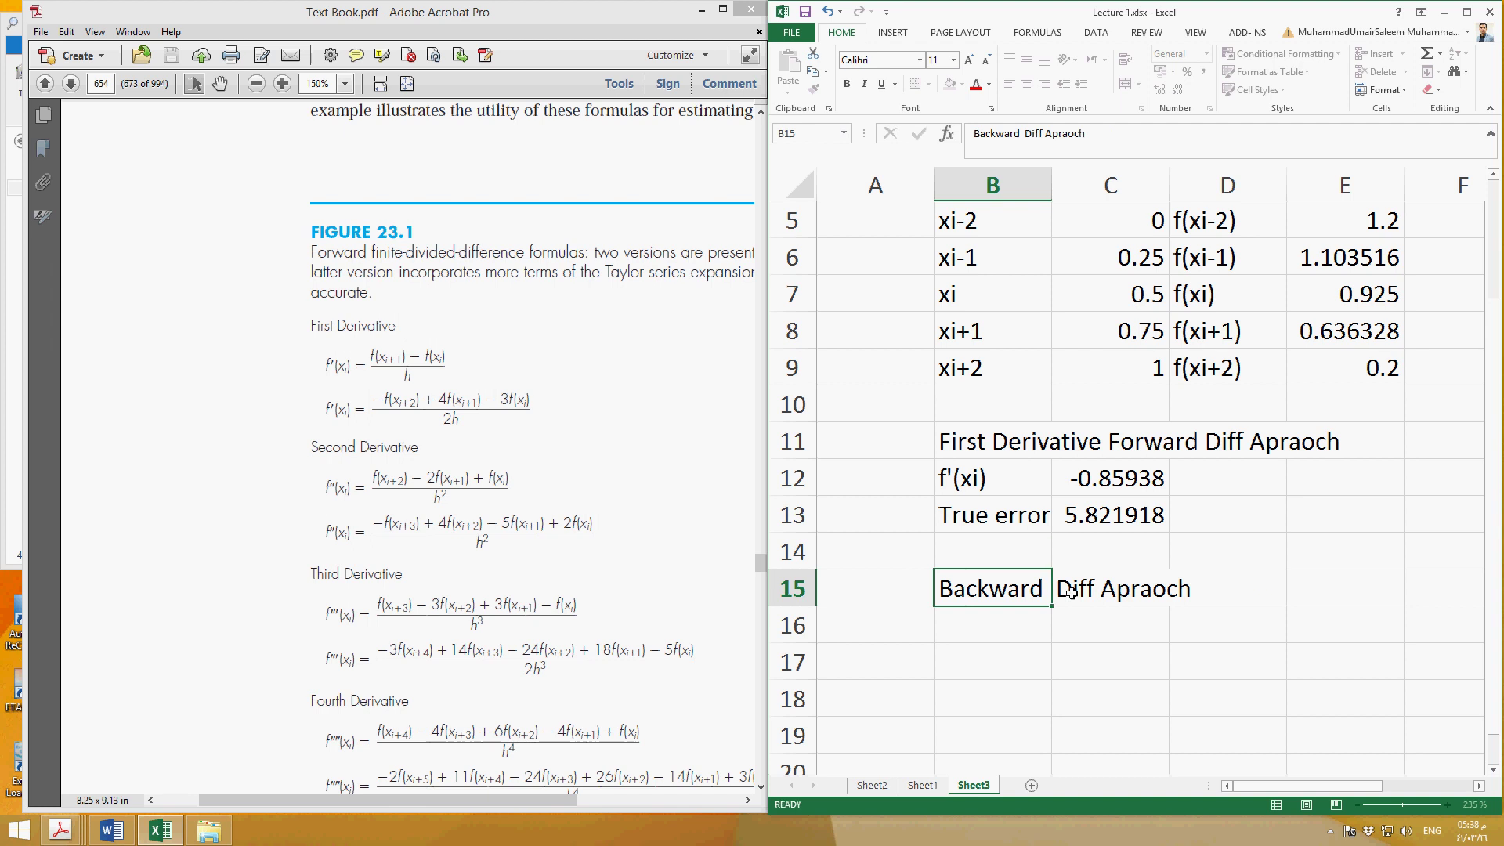
Copy the label f'(xi) from B12 to B16 under the backward difference heading
{"action": "key", "text": "Return"}
{"action": "left_click", "coordinate": [976, 481]}
{"action": "key", "text": "ctrl+c"}
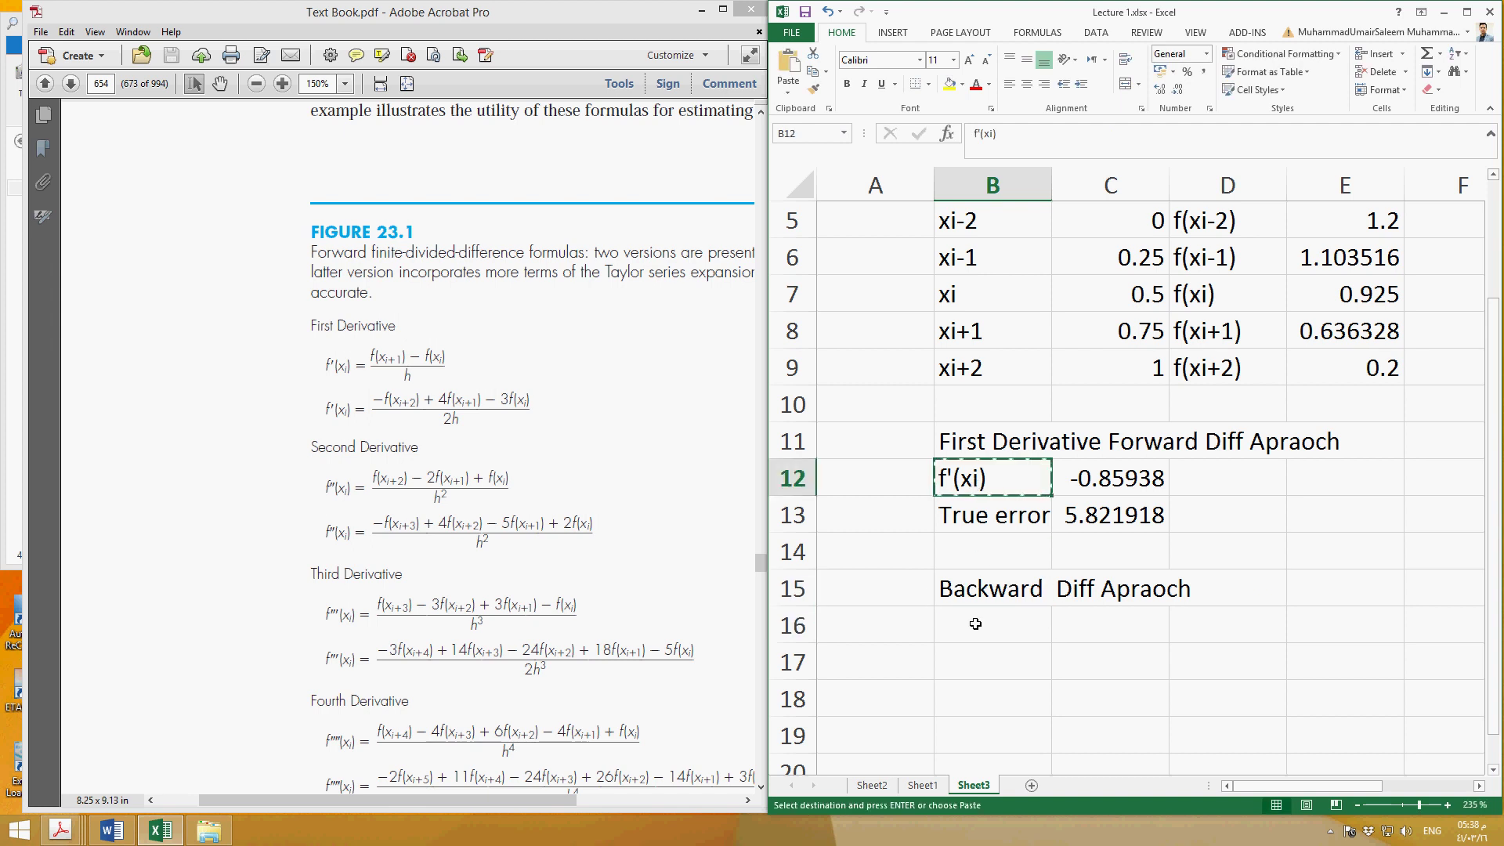
{"action": "left_click", "coordinate": [974, 625]}
{"action": "key", "text": "ctrl+v"}
Using the second first-derivative formula in the textbook's Figure 23.2, enter =(3*E7-4*E6+E5)/(2*0.25) in C16
{"action": "left_click", "coordinate": [564, 603]}
{"action": "scroll", "coordinate": [563, 589], "scroll_direction": "down", "scroll_amount": 3}
{"action": "scroll", "coordinate": [563, 590], "scroll_direction": "down", "scroll_amount": 10}
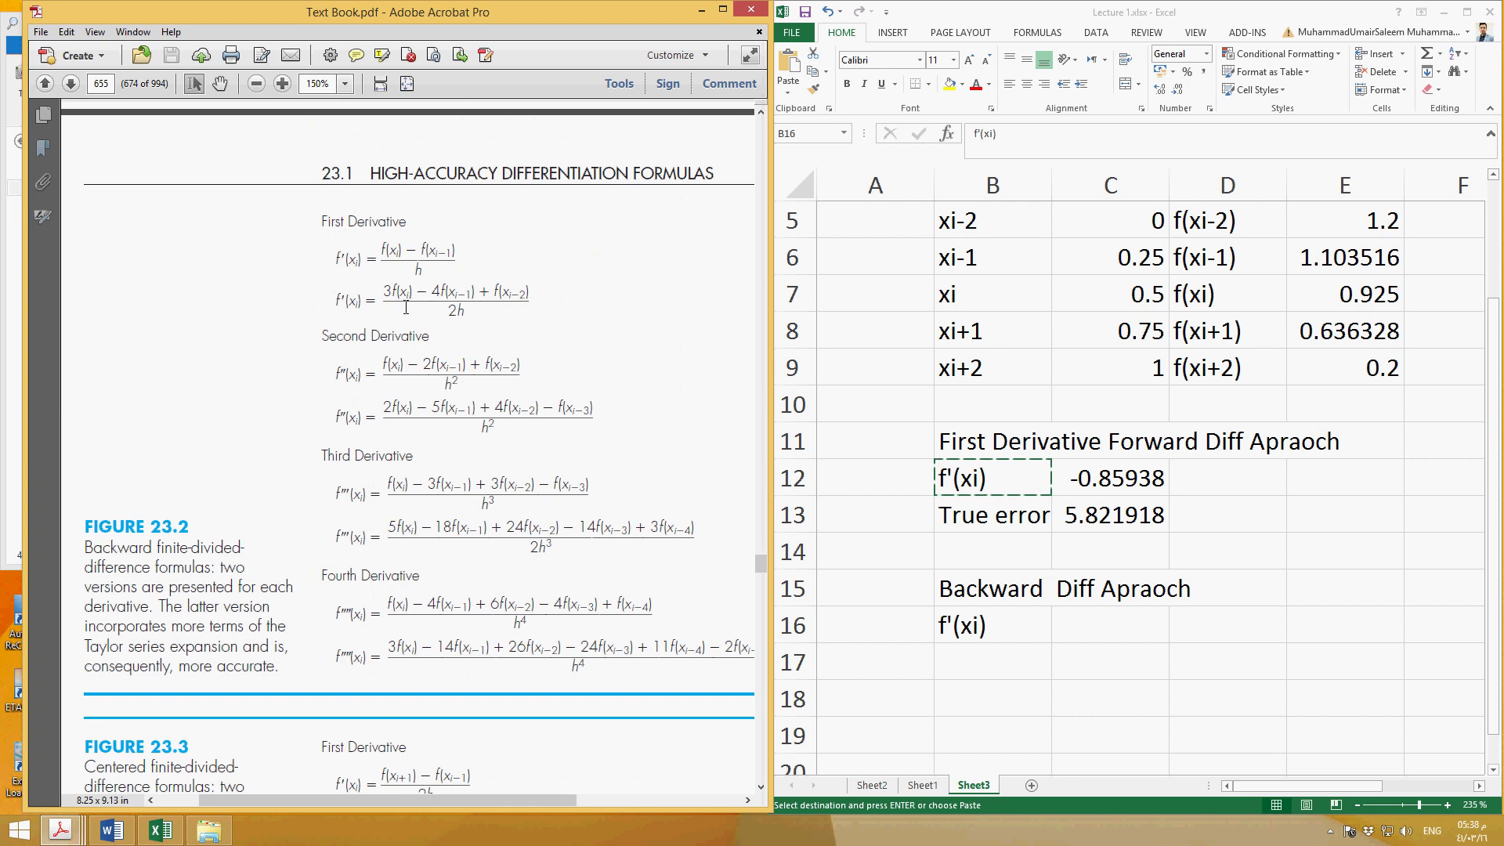
{"action": "left_click", "coordinate": [1078, 623]}
{"action": "left_click", "coordinate": [1098, 637]}
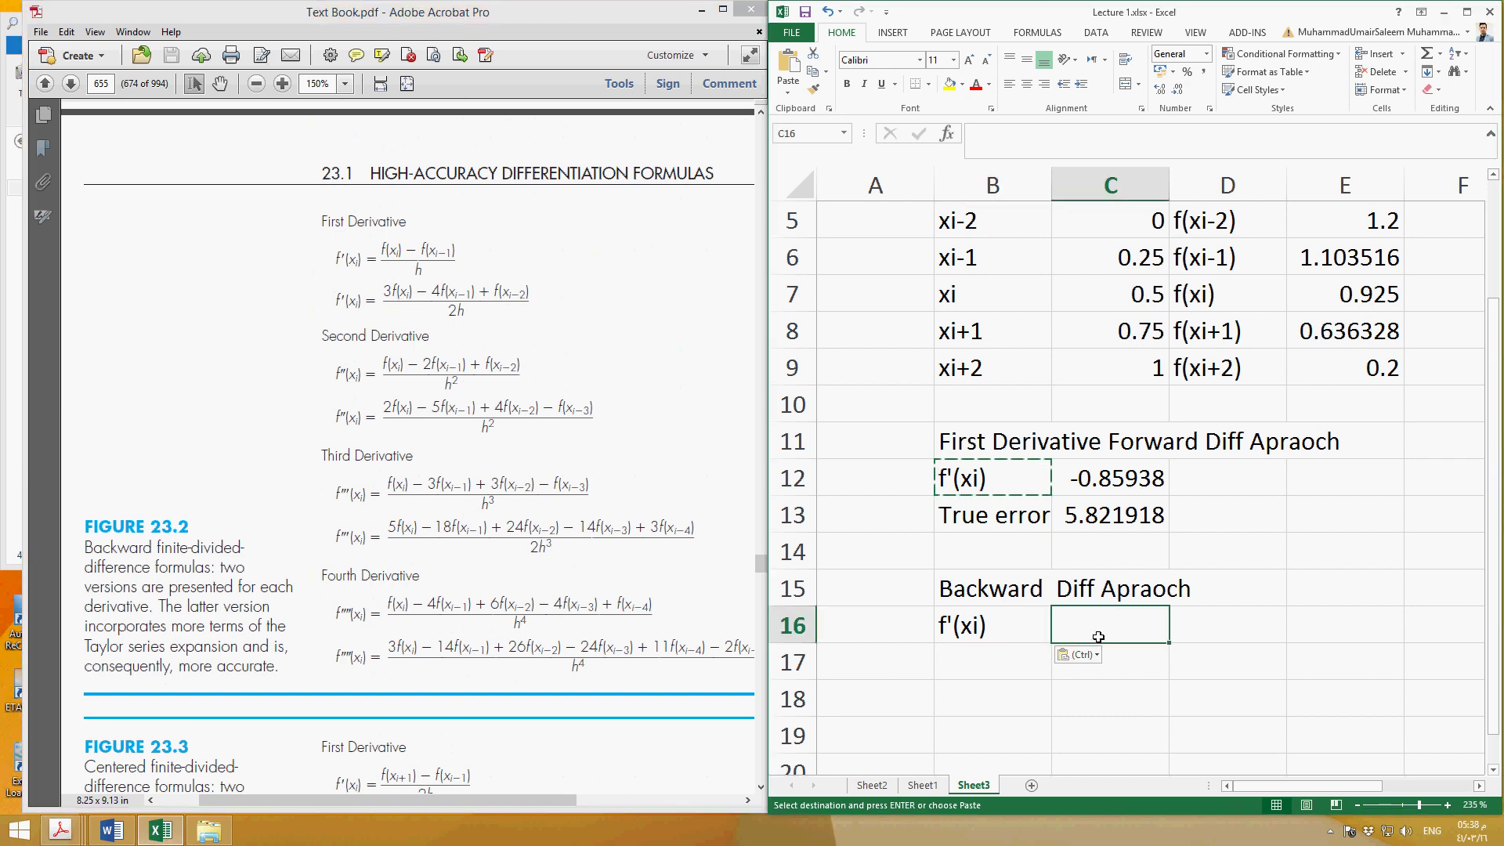
{"action": "type", "text": "=("}
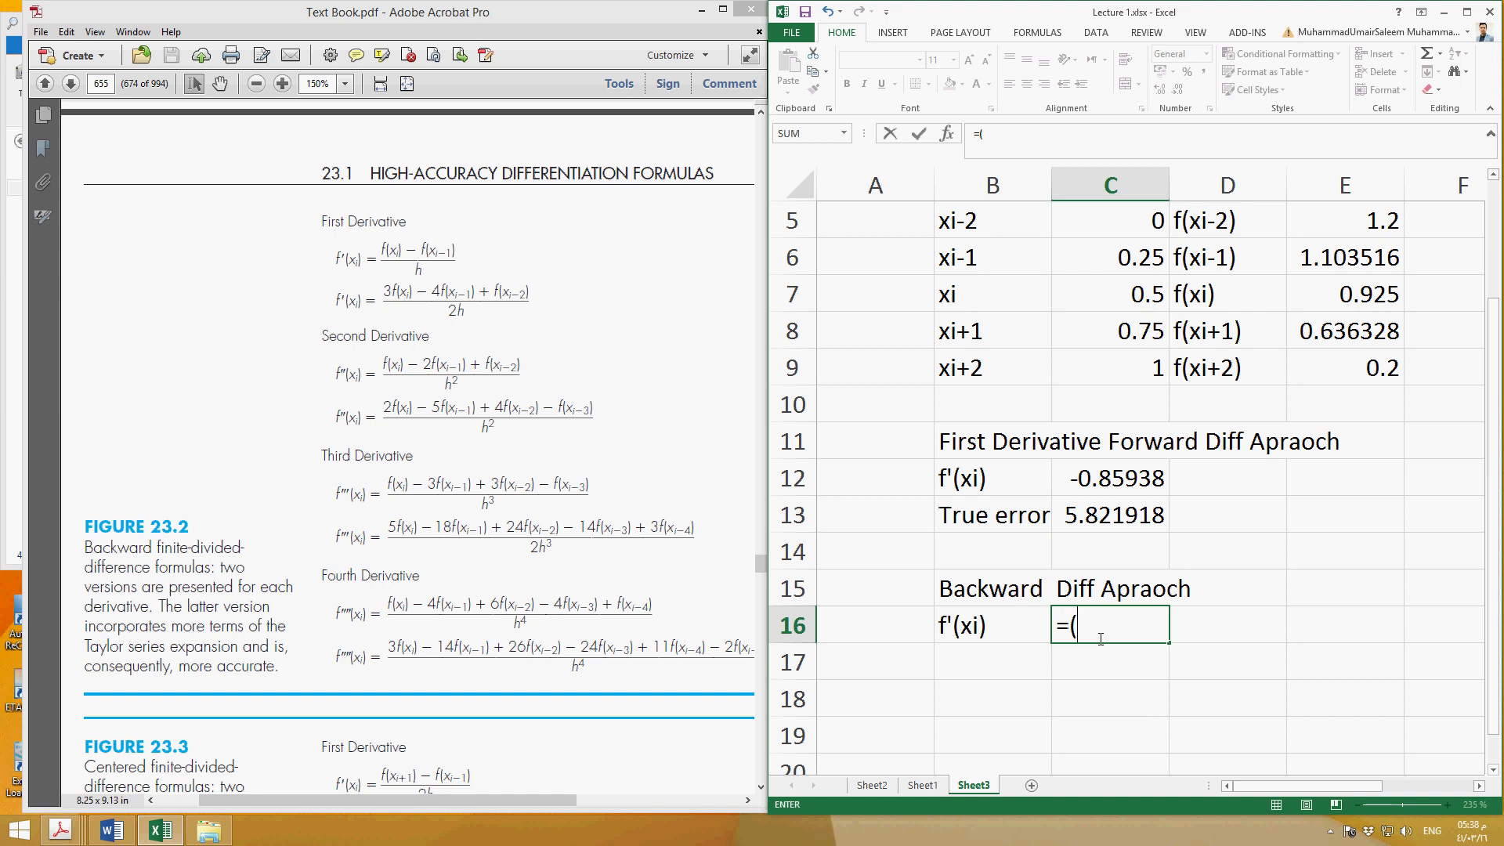
{"action": "type", "text": "3*"}
{"action": "left_click", "coordinate": [1342, 302]}
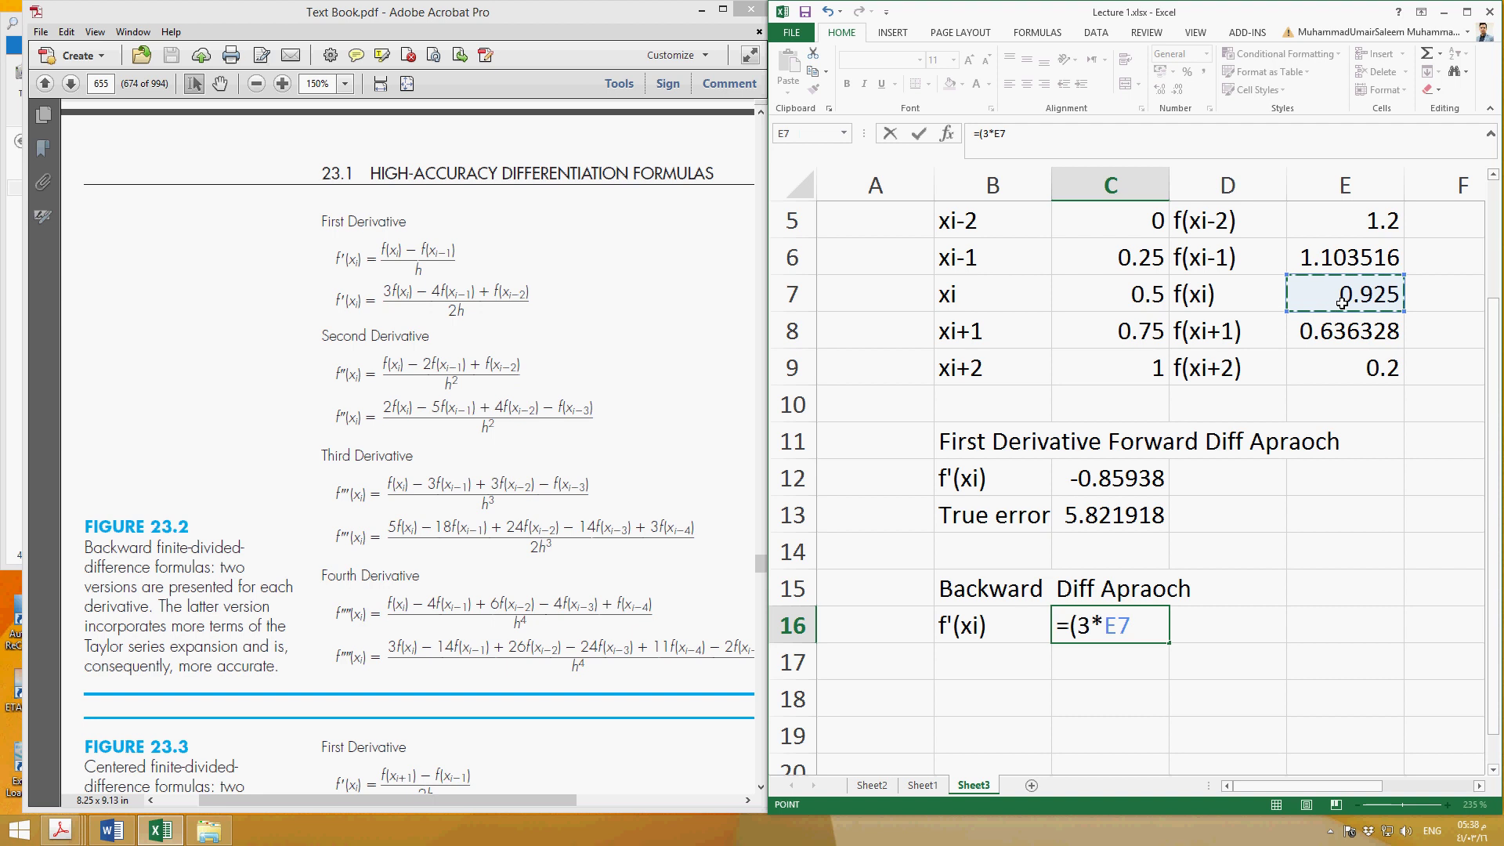
{"action": "type", "text": "-4*"}
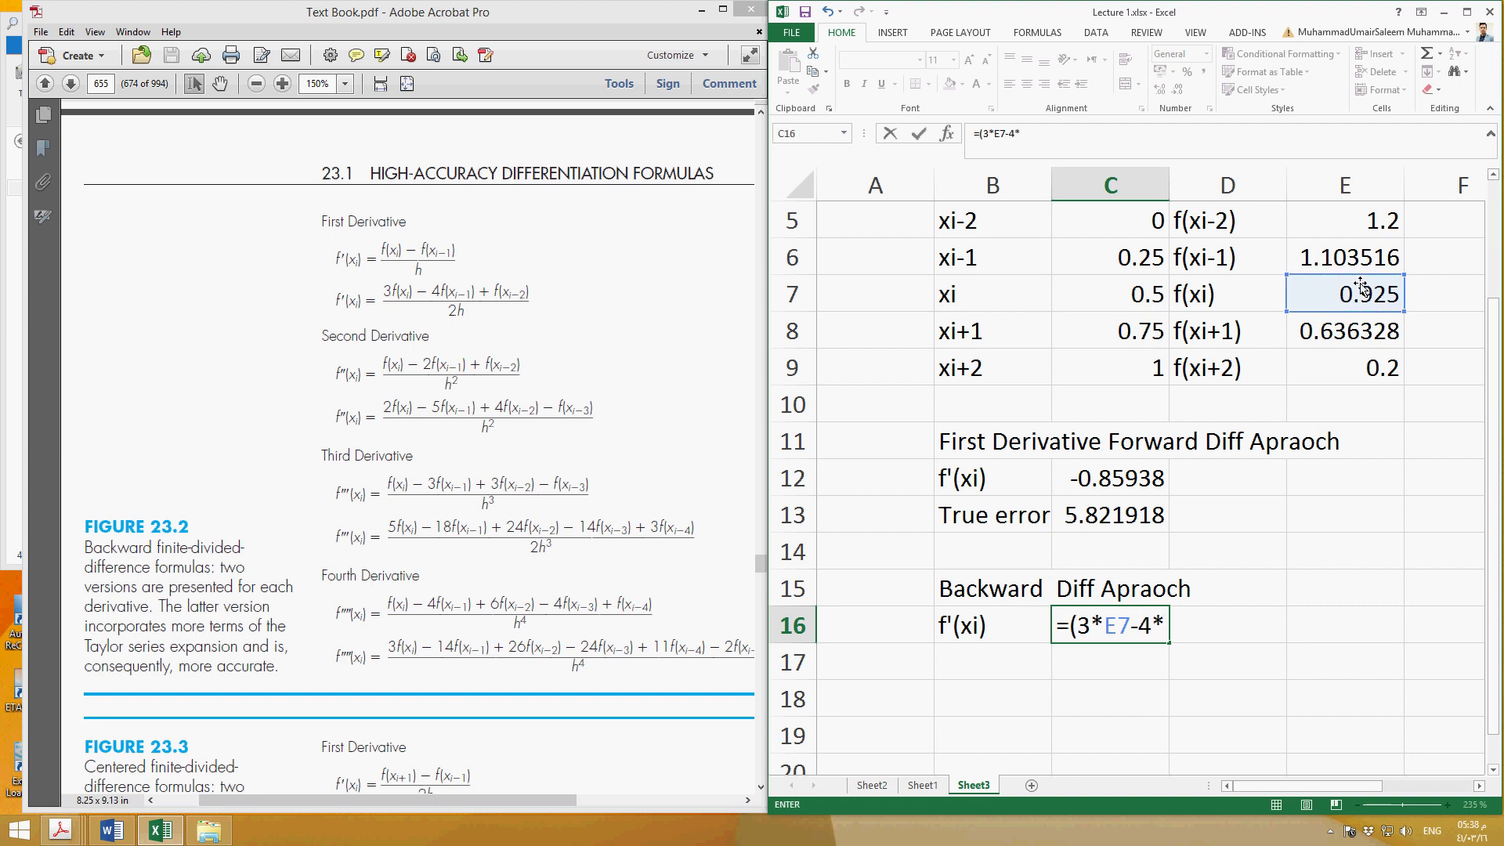
{"action": "left_click", "coordinate": [1355, 267]}
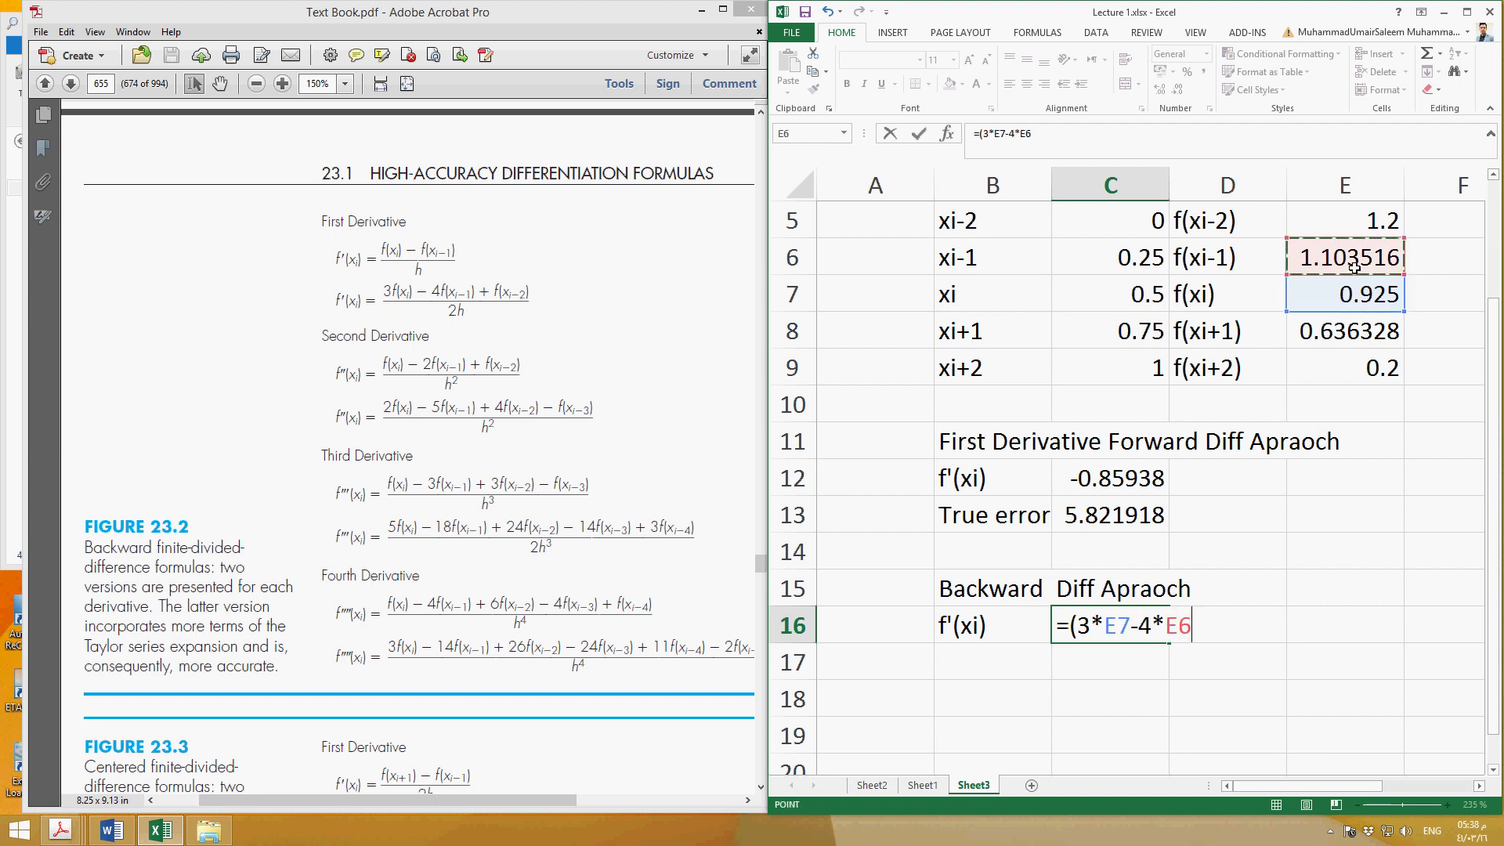
{"action": "type", "text": "+"}
{"action": "left_click", "coordinate": [1359, 235]}
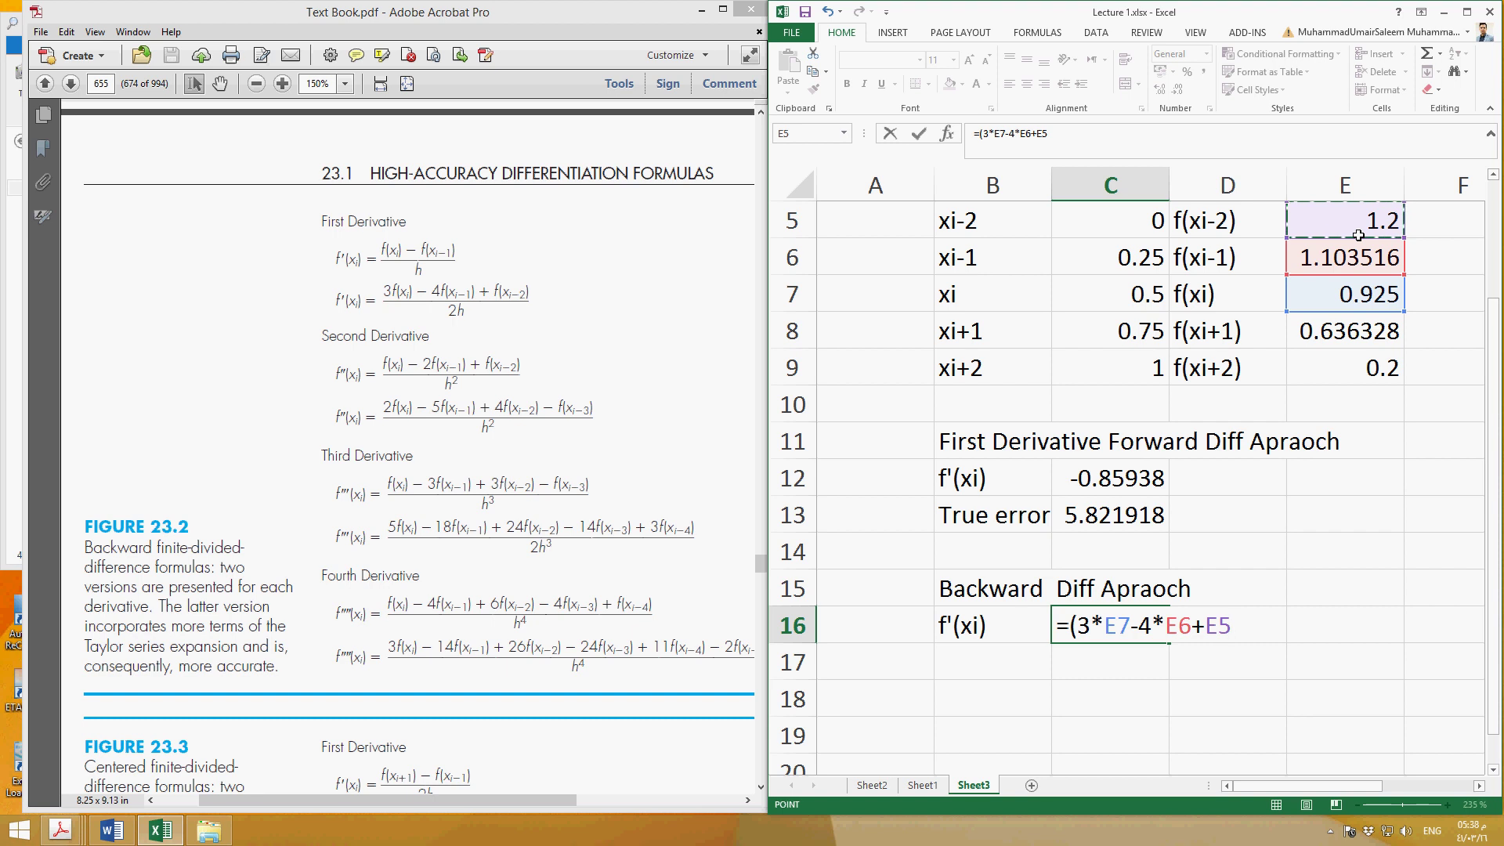
{"action": "type", "text": ")/(2*0.25)"}
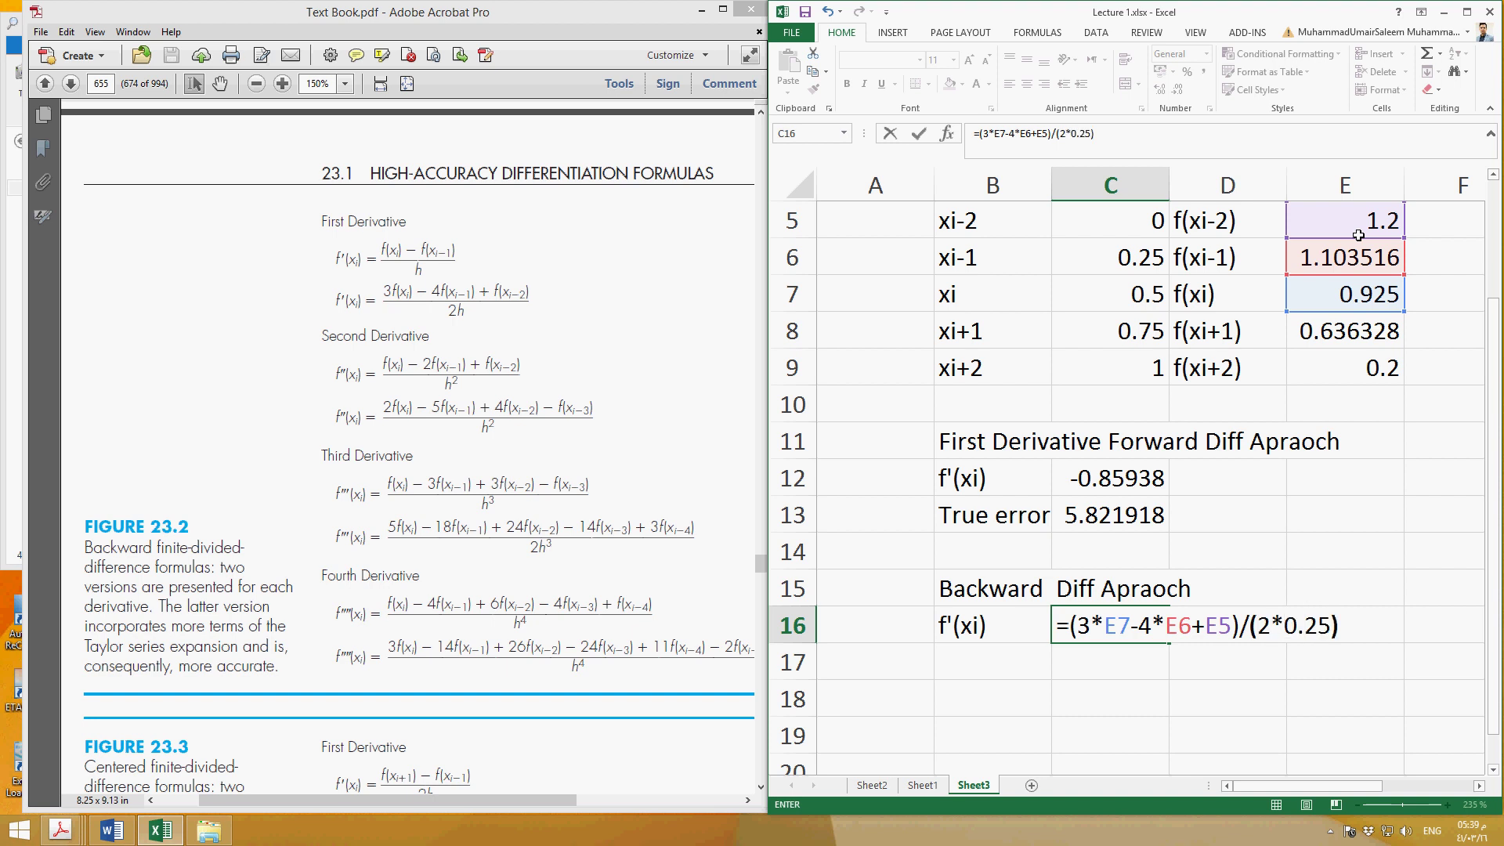
{"action": "key", "text": "Return"}
Copy the True error label and its formula from B13:C13 to B17:C17, and check the formula in C17
{"action": "key", "text": "Up"}
{"action": "key", "text": "Up"}
{"action": "key", "text": "Up"}
{"action": "key", "text": "Up"}
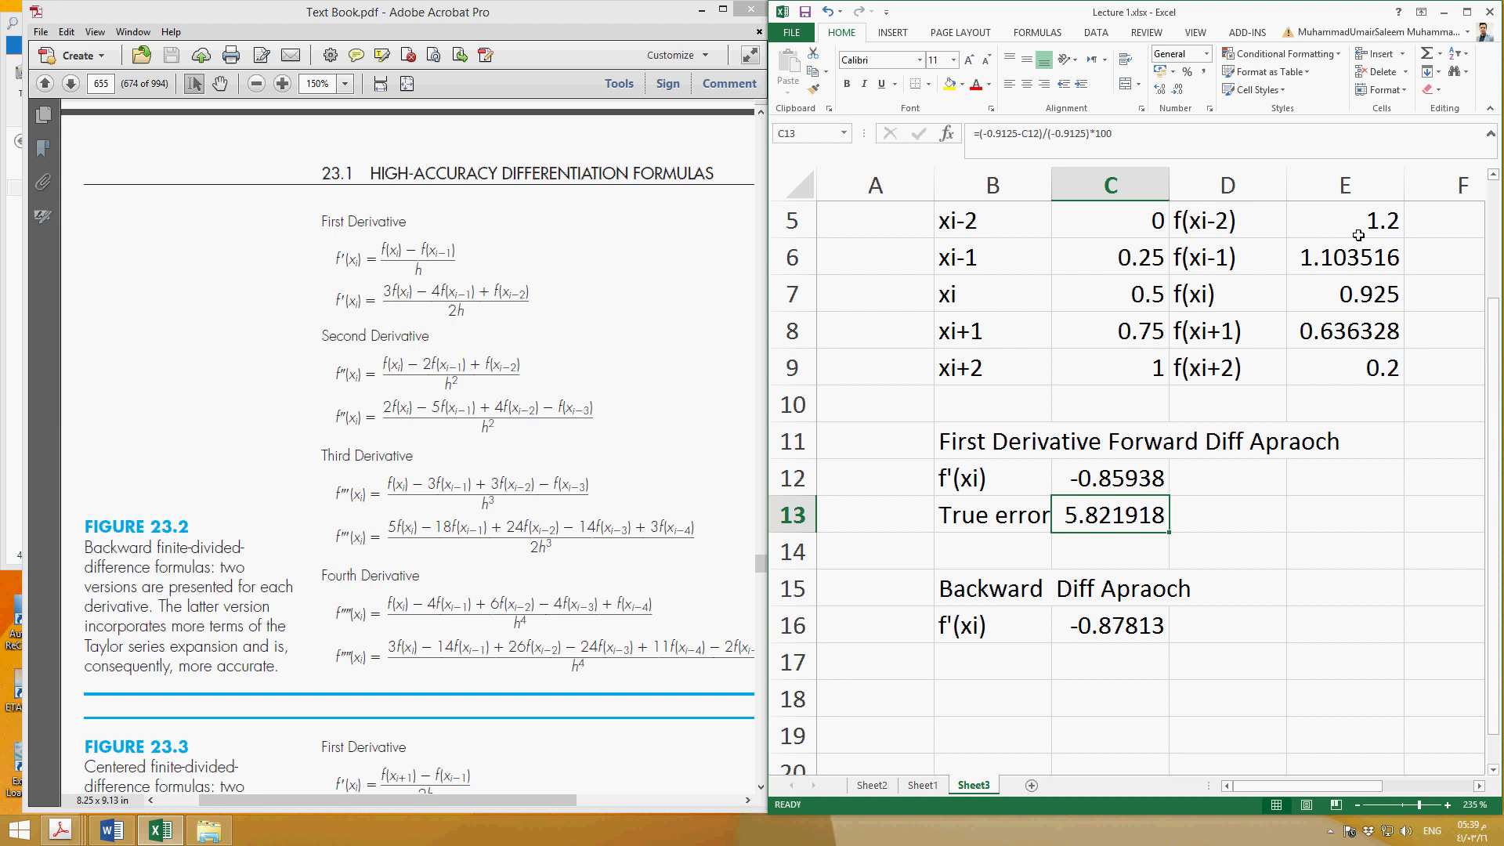
{"action": "key", "text": "Left"}
{"action": "key", "text": "shift+Right"}
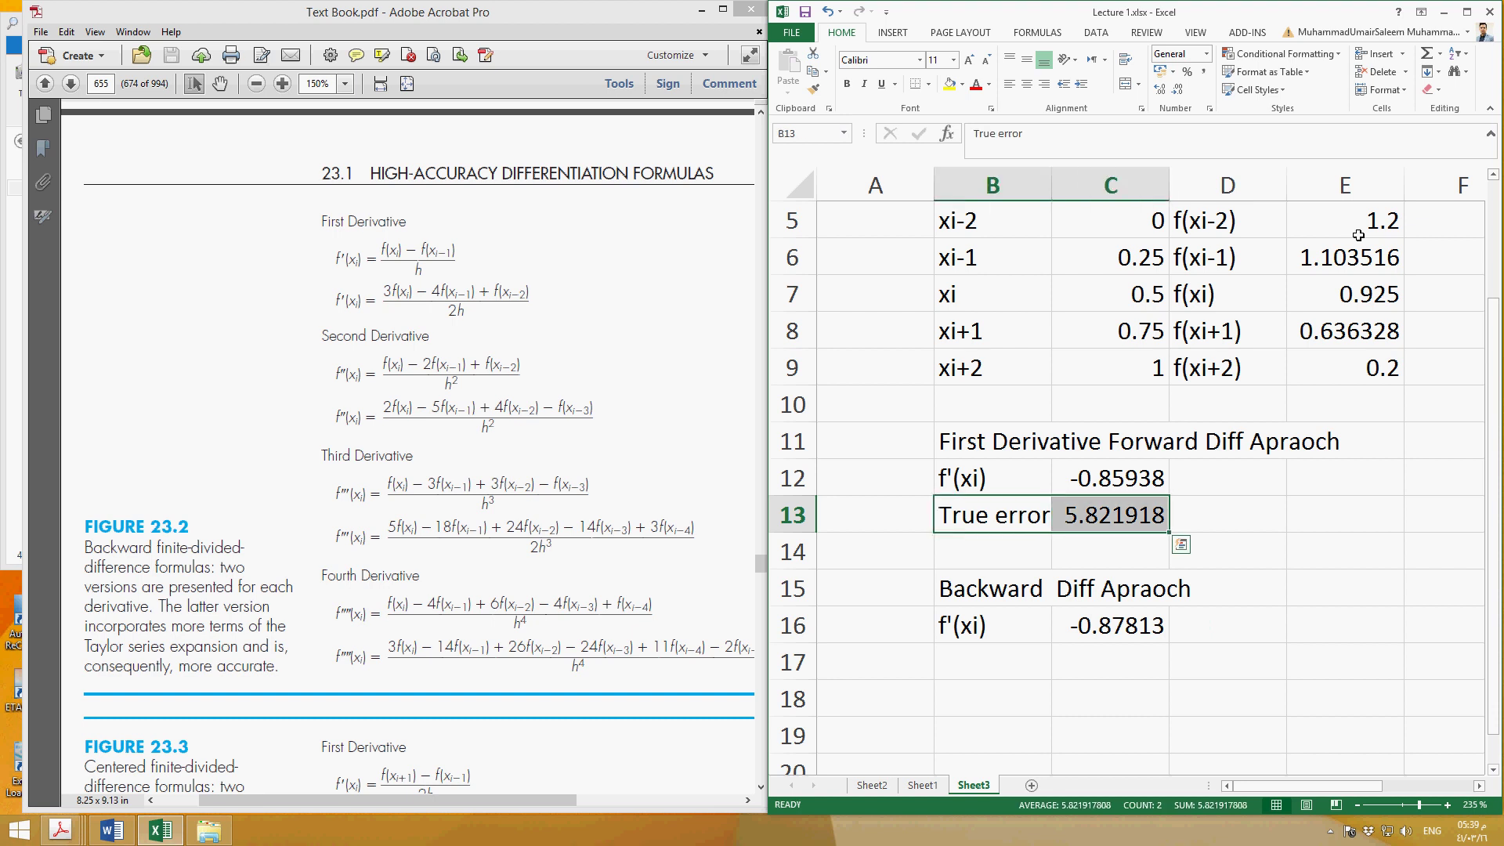
{"action": "key", "text": "ctrl+c"}
{"action": "key", "text": "Down"}
{"action": "key", "text": "Down"}
{"action": "key", "text": "Down"}
{"action": "key", "text": "Down"}
{"action": "key", "text": "shift+Right"}
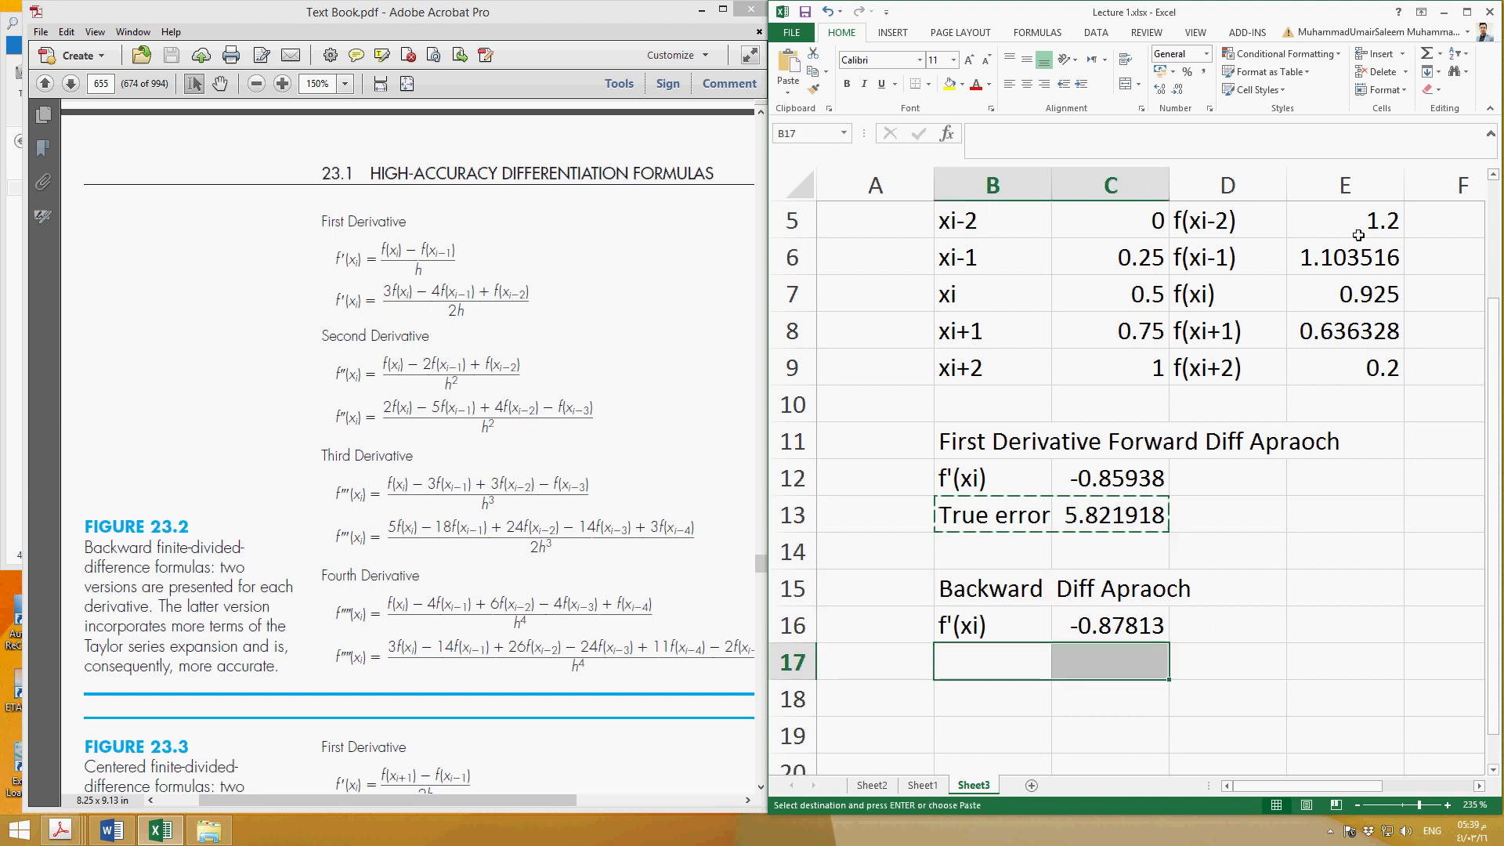
{"action": "key", "text": "ctrl+v"}
{"action": "key", "text": "Escape"}
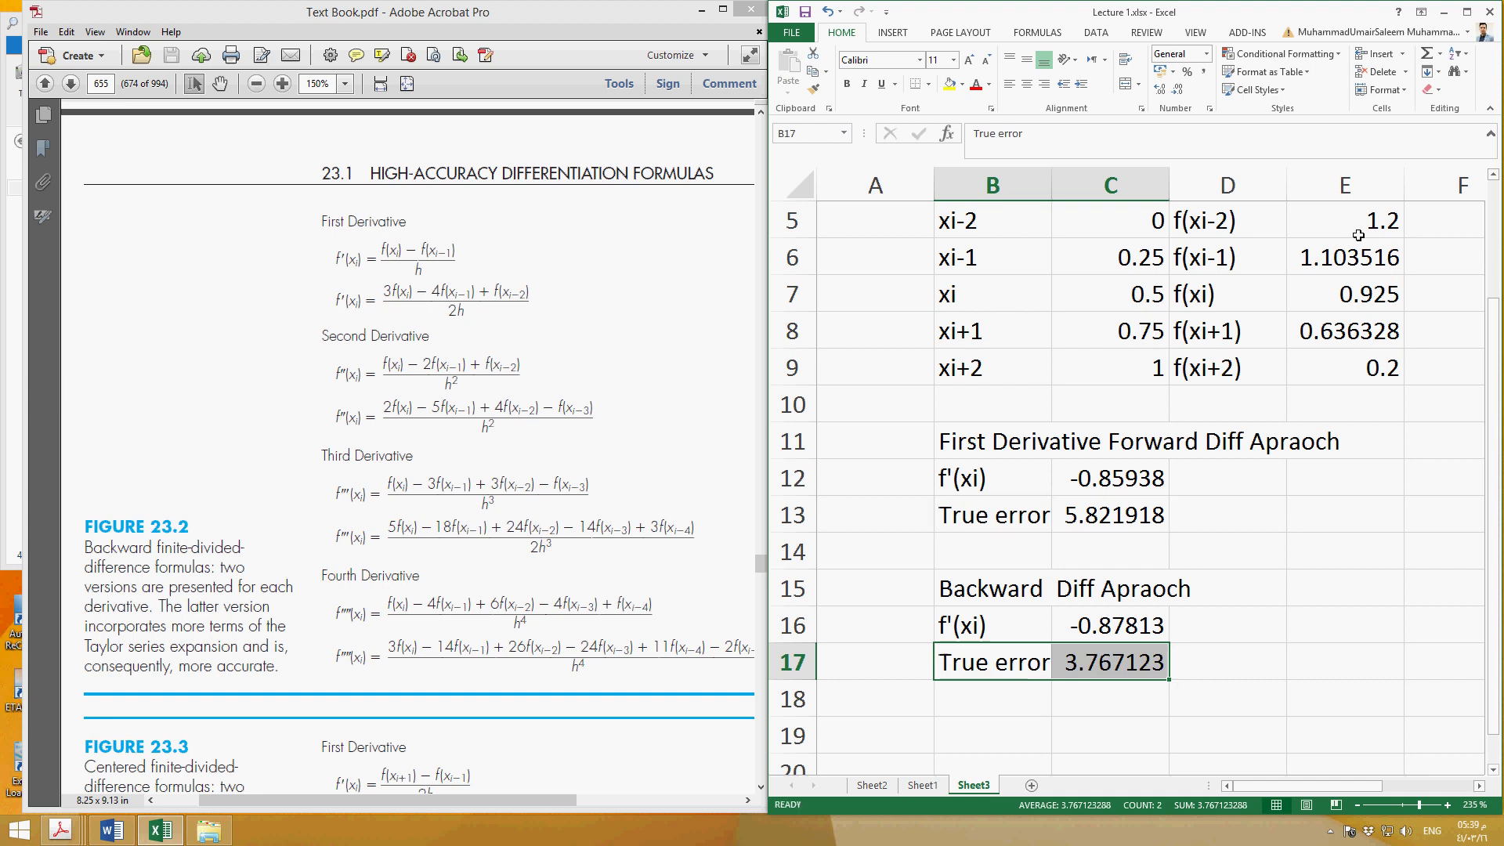
{"action": "key", "text": "Right"}
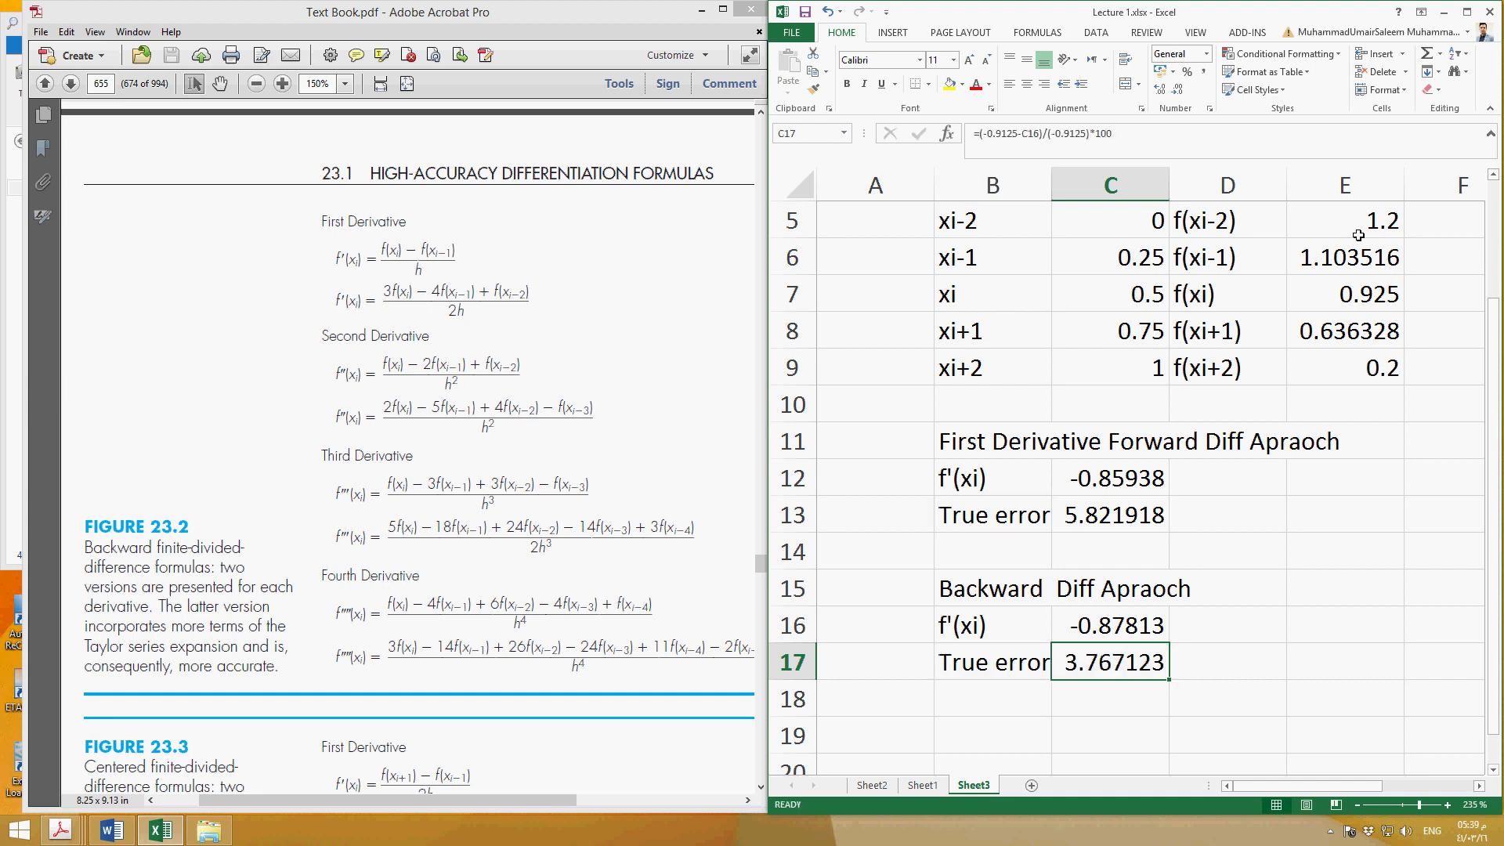
Copy the heading "Backward Diff Apraoch" from B15 to B19
{"action": "key", "text": "Left"}
{"action": "key", "text": "Down"}
{"action": "key", "text": "Down"}
{"action": "key", "text": "Down"}
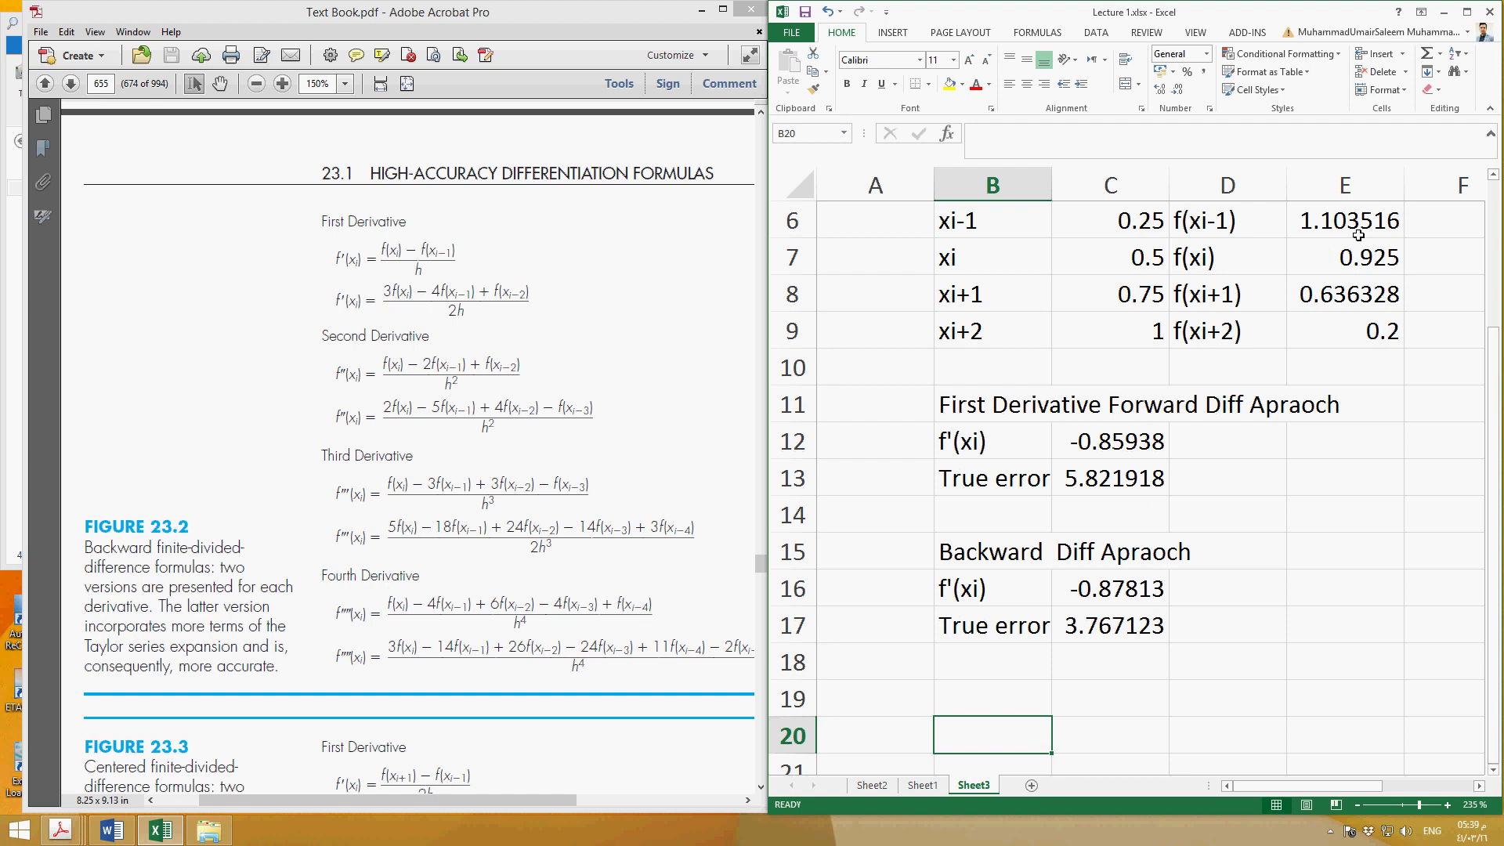
{"action": "left_click", "coordinate": [993, 699]}
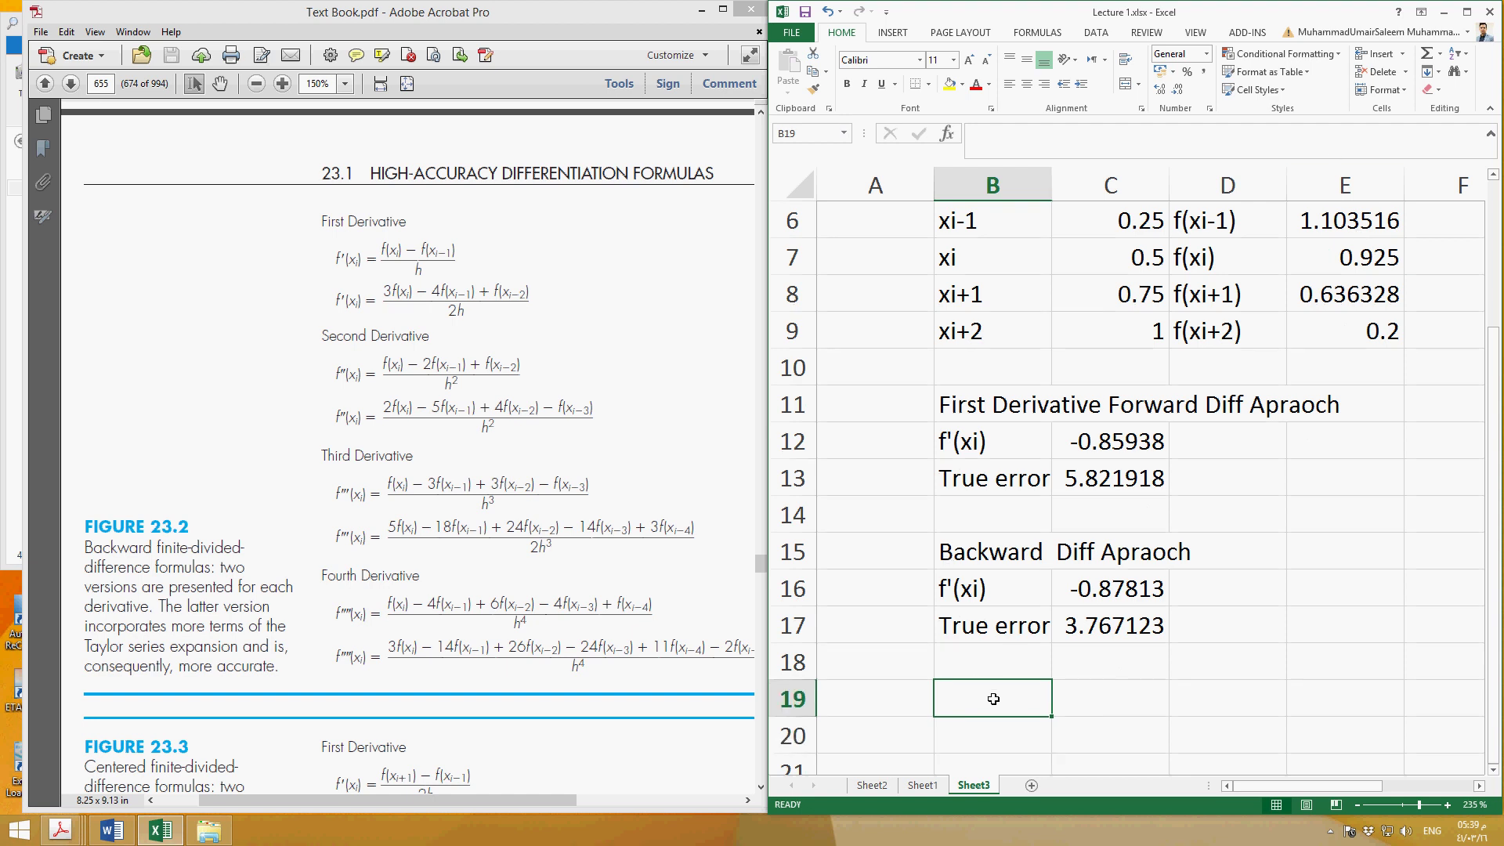
{"action": "scroll", "coordinate": [1278, 580], "scroll_direction": "down", "scroll_amount": 1, "text": "ctrl"}
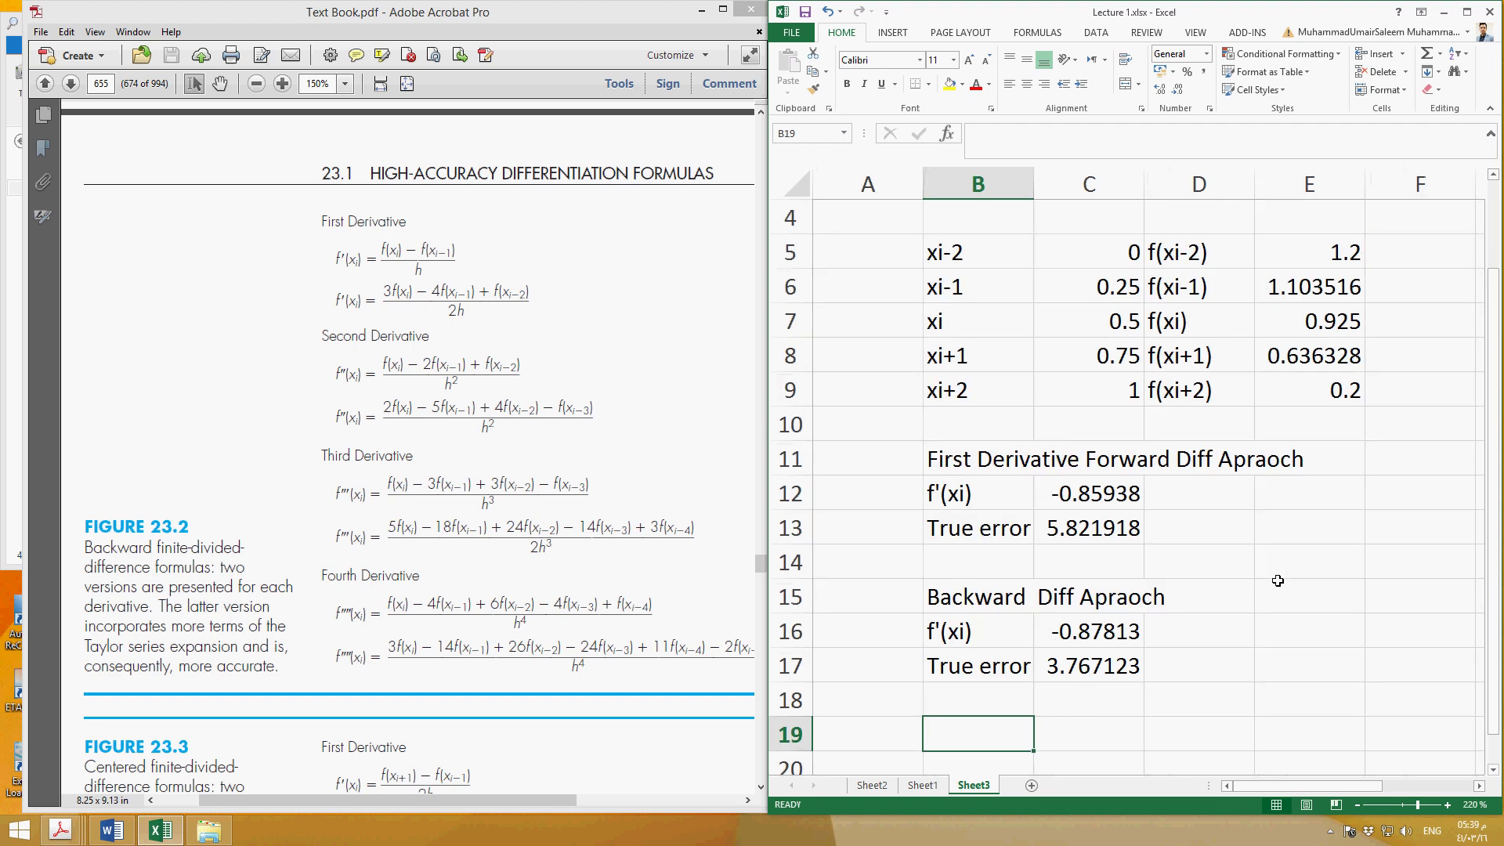
{"action": "scroll", "coordinate": [1278, 581], "scroll_direction": "up", "scroll_amount": 1}
{"action": "left_click", "coordinate": [970, 570]}
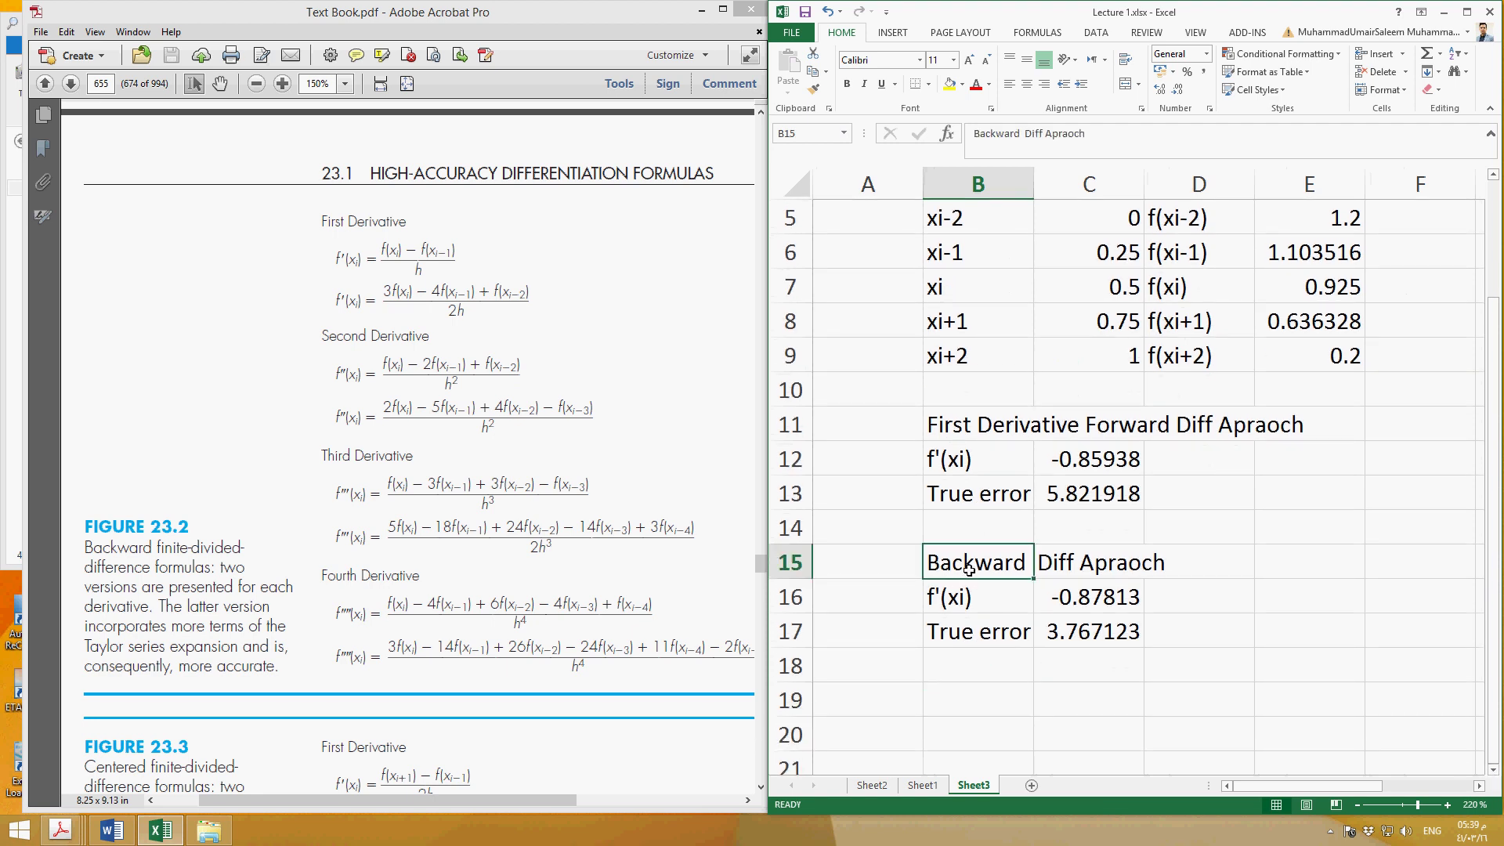
{"action": "key", "text": "ctrl+c"}
{"action": "left_click", "coordinate": [1019, 702]}
{"action": "key", "text": "ctrl+v"}
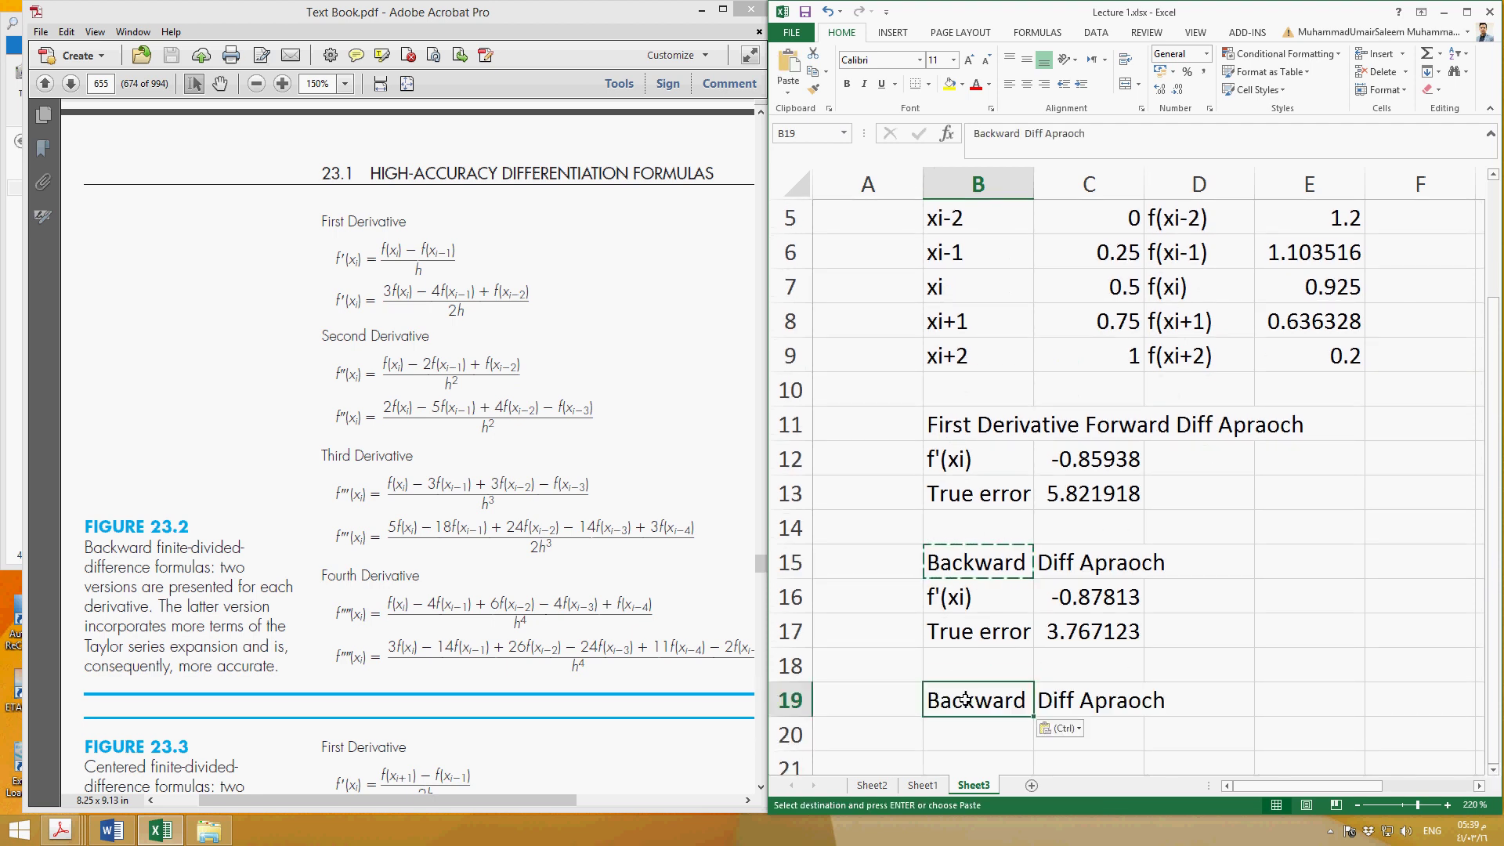
Change the copied heading in B19 to read "Central Diff Apraoch"
{"action": "double_click", "coordinate": [1028, 702]}
{"action": "left_click_drag", "start_coordinate": [1028, 708], "coordinate": [930, 703]}
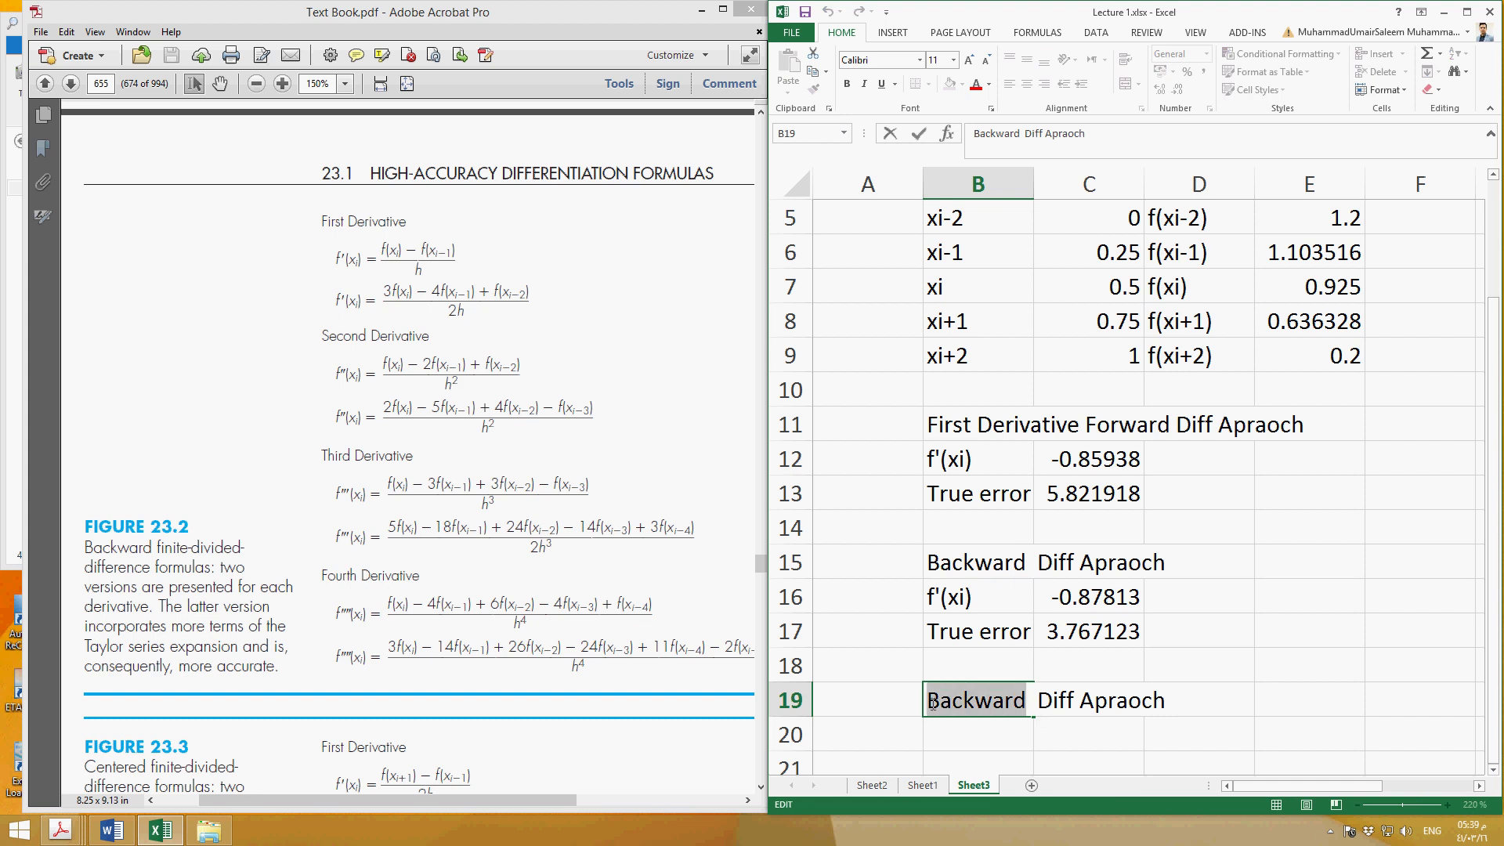
{"action": "type", "text": "Central"}
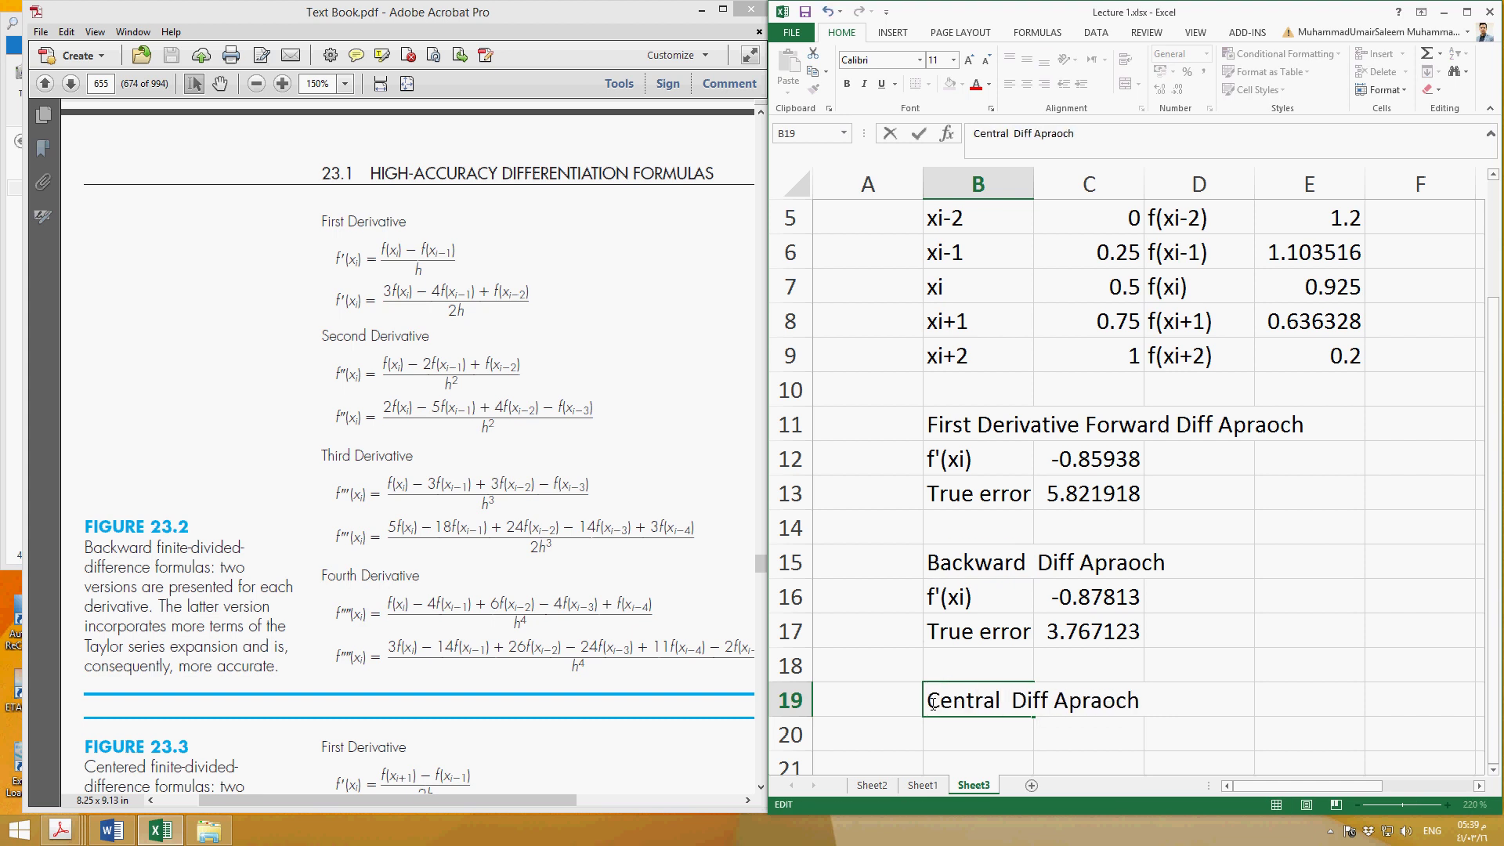
{"action": "key", "text": "Return"}
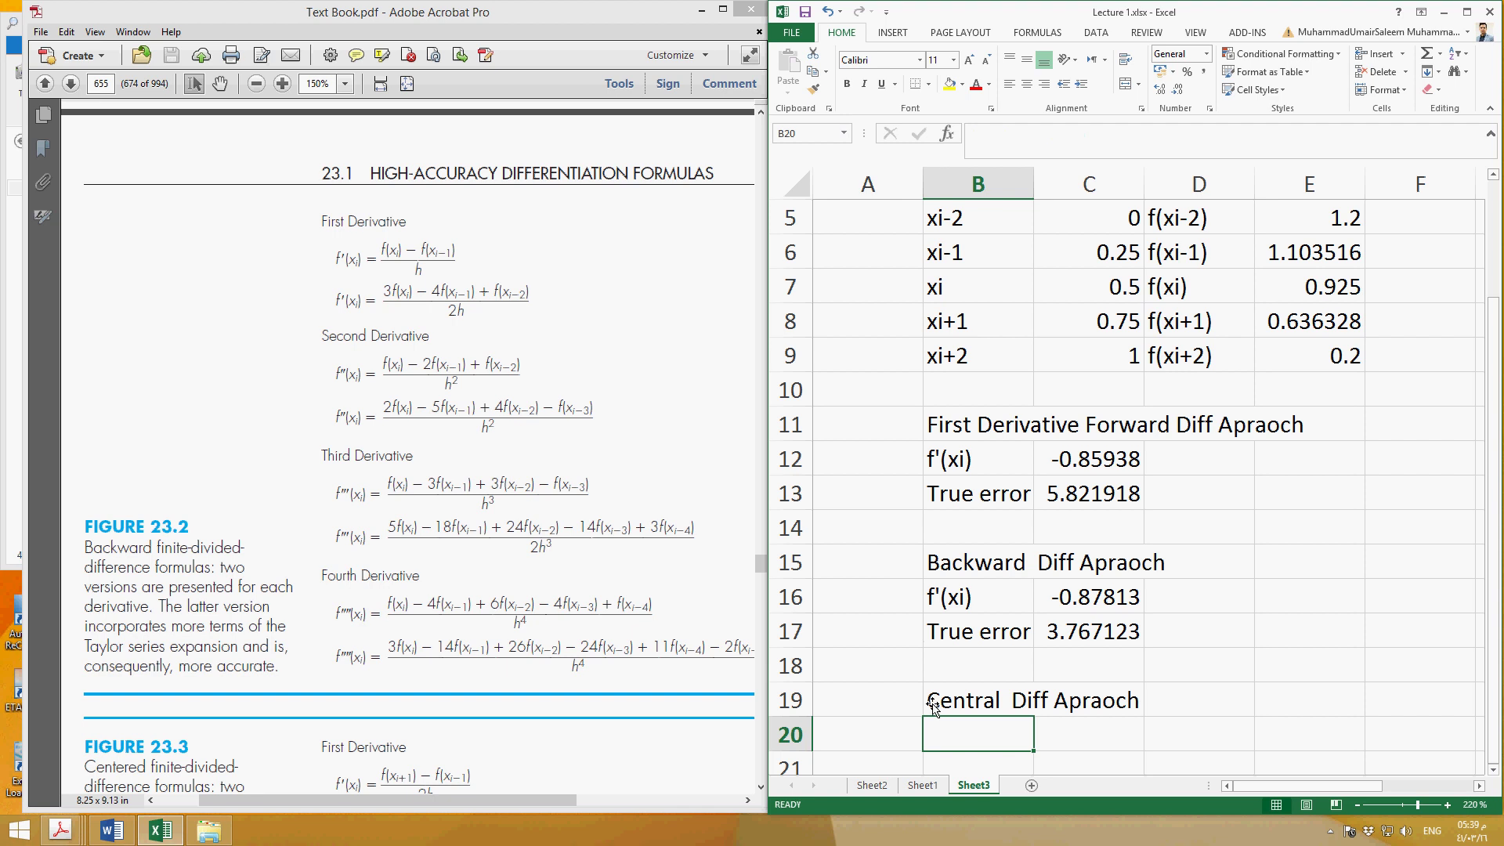
Copy the label f'(xi) from B16 to B20 under the central difference heading
{"action": "key", "text": "Up"}
{"action": "key", "text": "Up"}
{"action": "key", "text": "Down"}
{"action": "key", "text": "Up"}
{"action": "key", "text": "Up"}
{"action": "key", "text": "Up"}
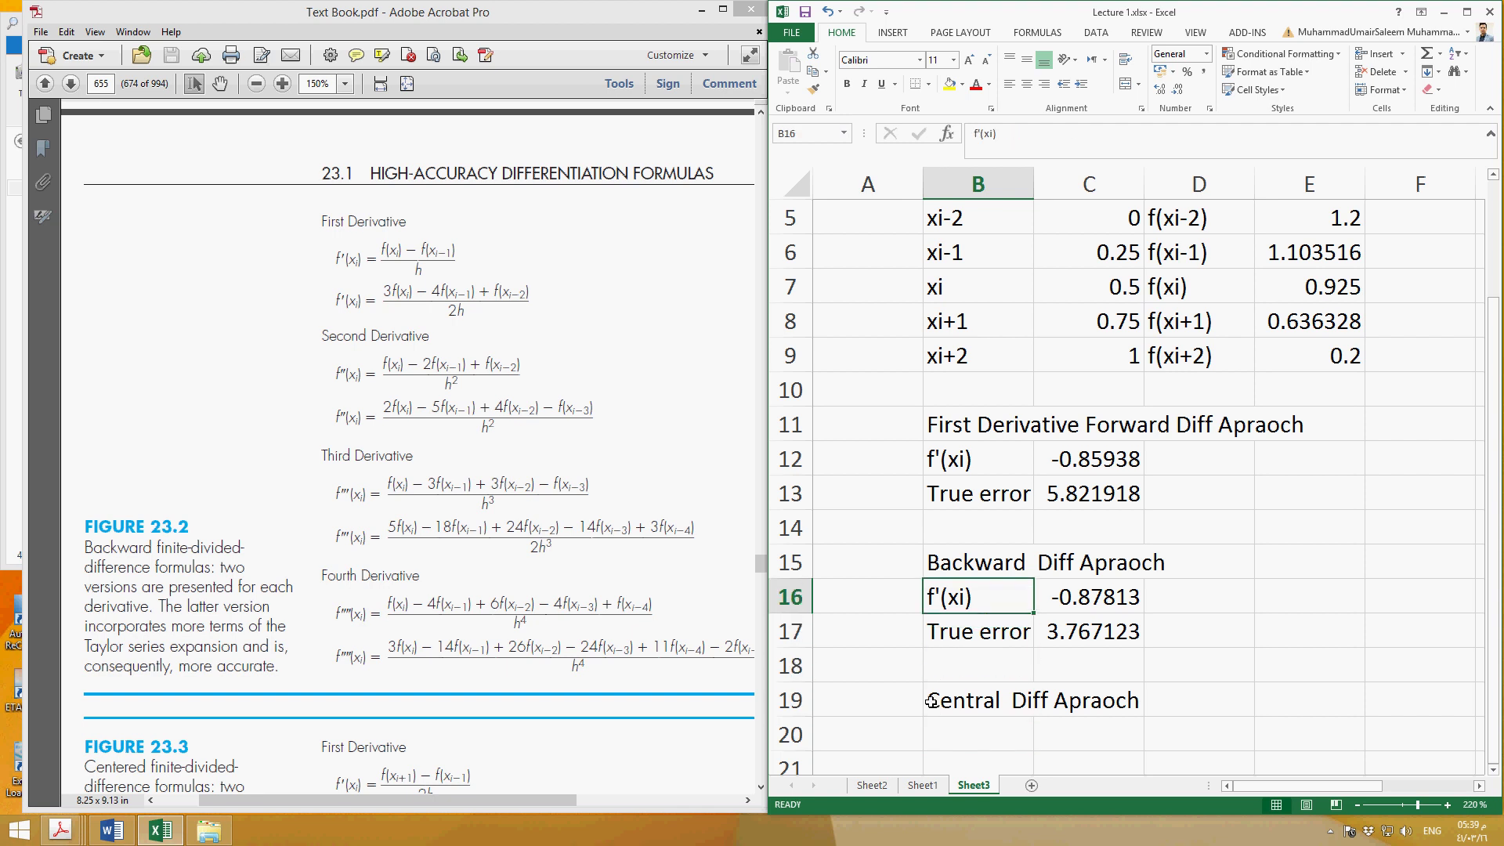
{"action": "key", "text": "ctrl+c"}
{"action": "key", "text": "Down"}
{"action": "key", "text": "Down"}
{"action": "key", "text": "Down"}
{"action": "key", "text": "Down"}
{"action": "key", "text": "ctrl+v"}
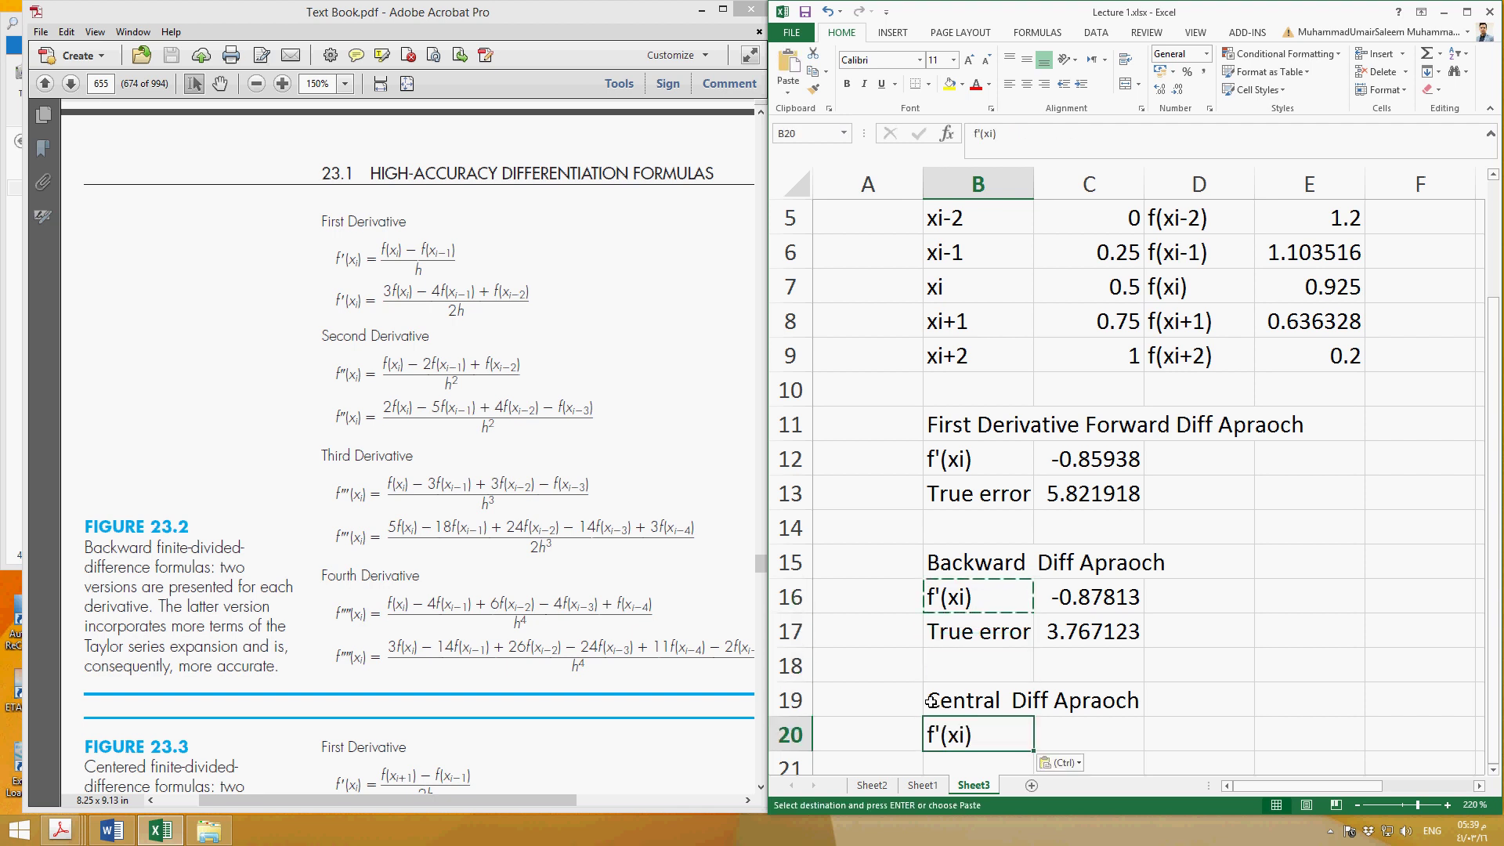
Following the higher-accuracy centered first-derivative formula in the textbook PDF's Figure 23.3, start C20 with the numerator =(-E9+8*E8-8*E6+E5)
{"action": "scroll", "coordinate": [1096, 588], "scroll_direction": "down", "scroll_amount": 2}
{"action": "left_click", "coordinate": [1081, 525]}
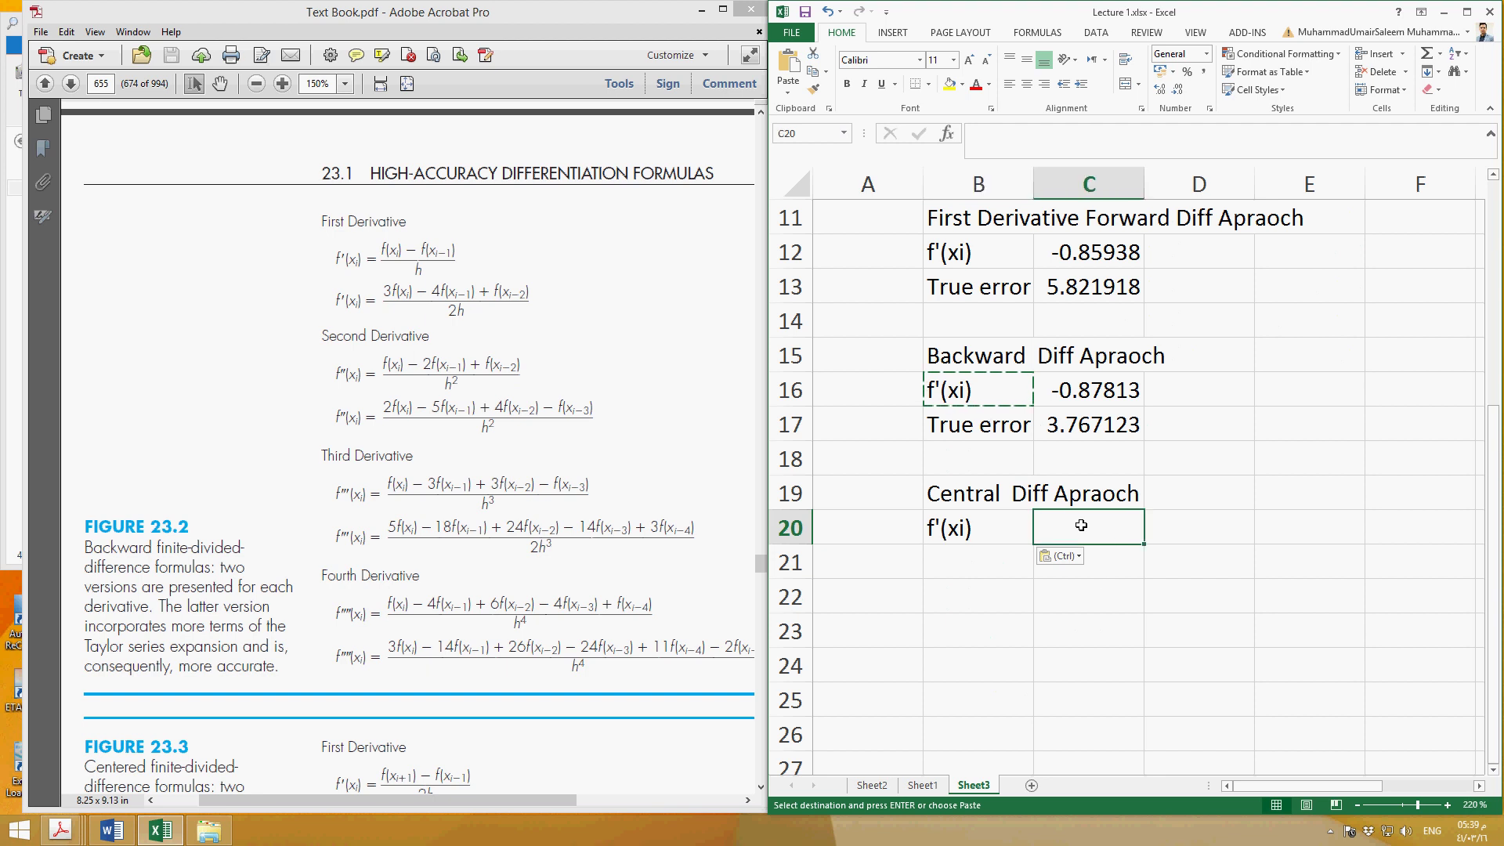
{"action": "left_click", "coordinate": [143, 408]}
{"action": "scroll", "coordinate": [143, 408], "scroll_direction": "down", "scroll_amount": 4}
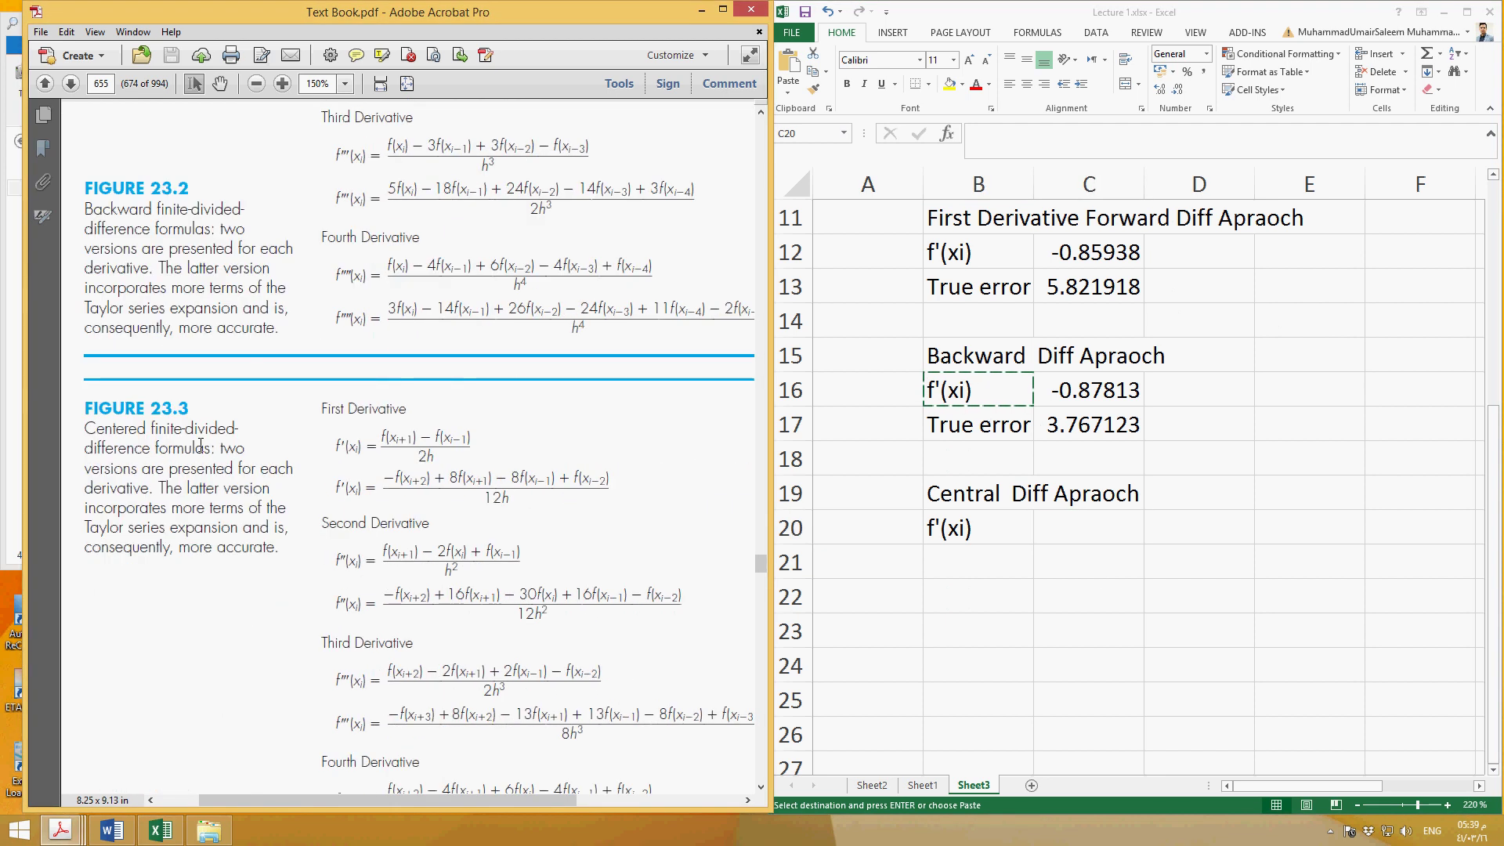
{"action": "scroll", "coordinate": [200, 445], "scroll_direction": "down", "scroll_amount": 1}
{"action": "scroll", "coordinate": [357, 455], "scroll_direction": "down", "scroll_amount": 2}
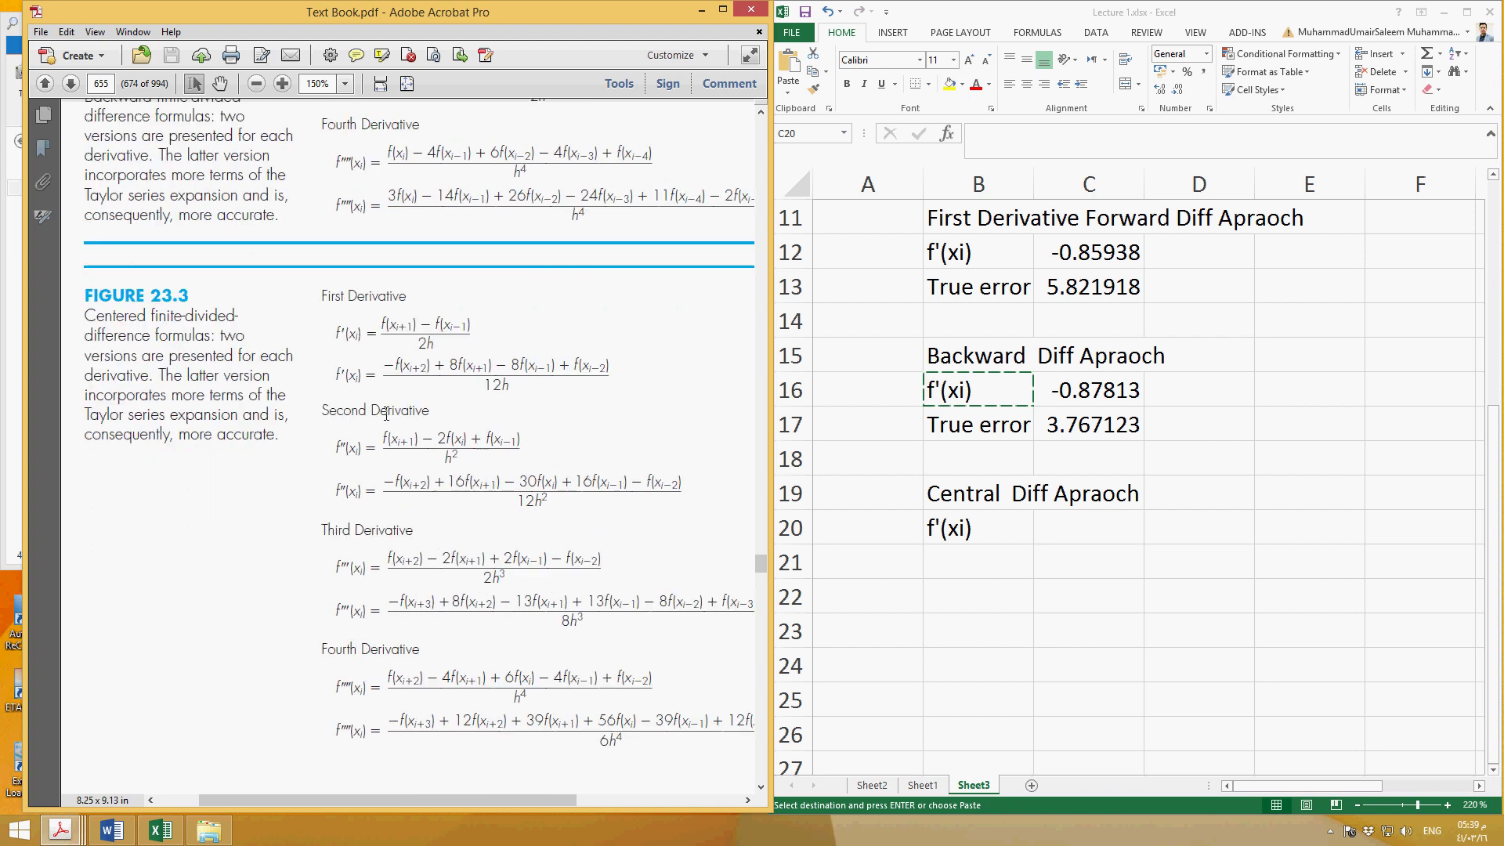
{"action": "left_click", "coordinate": [1090, 530]}
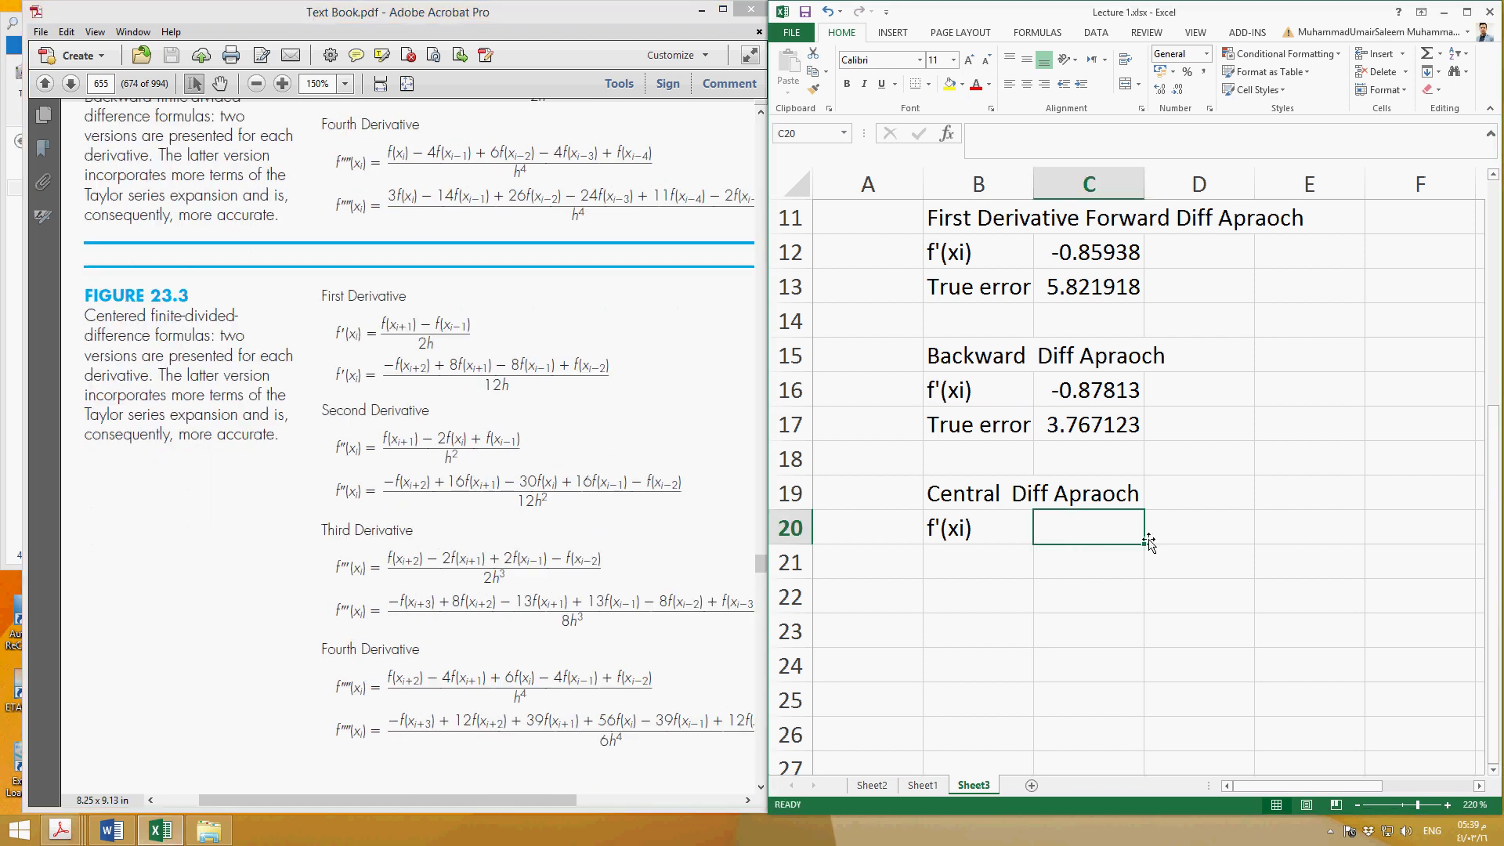
{"action": "scroll", "coordinate": [1148, 541], "scroll_direction": "up", "scroll_amount": 2}
{"action": "type", "text": "="}
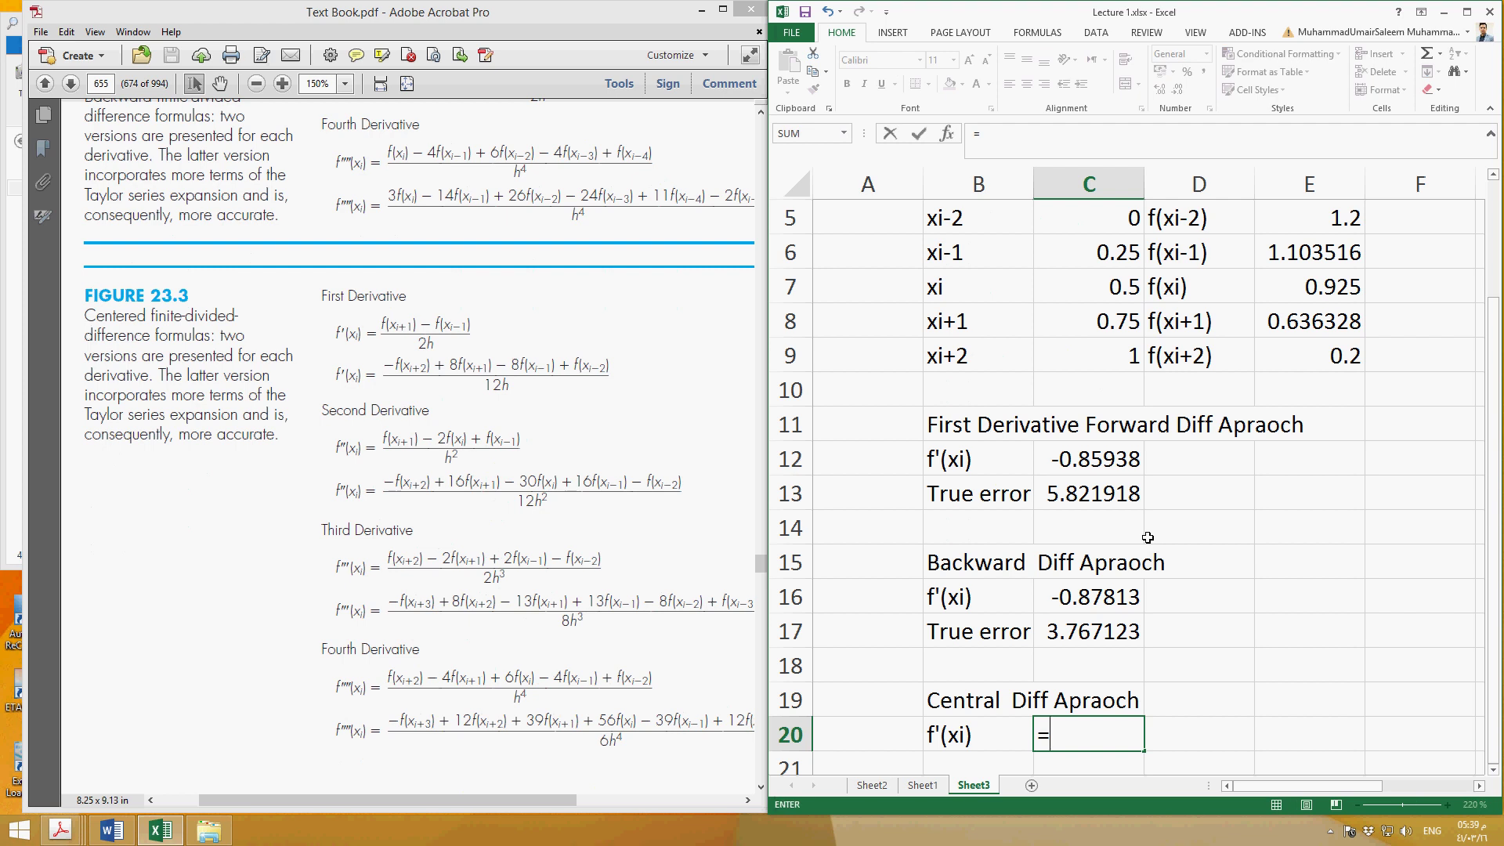
{"action": "type", "text": "(-"}
{"action": "left_click", "coordinate": [1304, 356]}
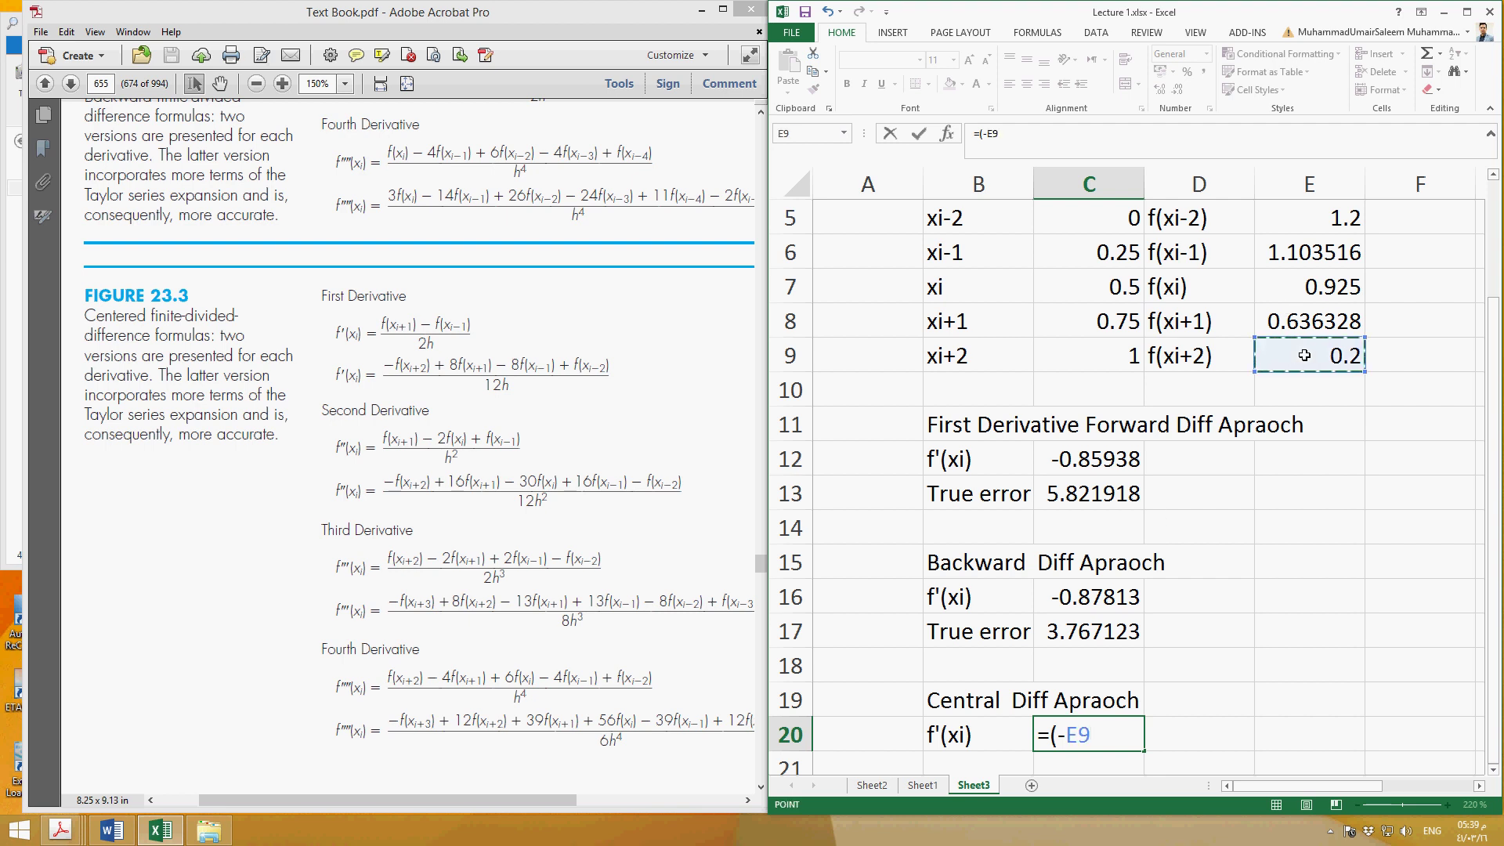
{"action": "type", "text": "+8*"}
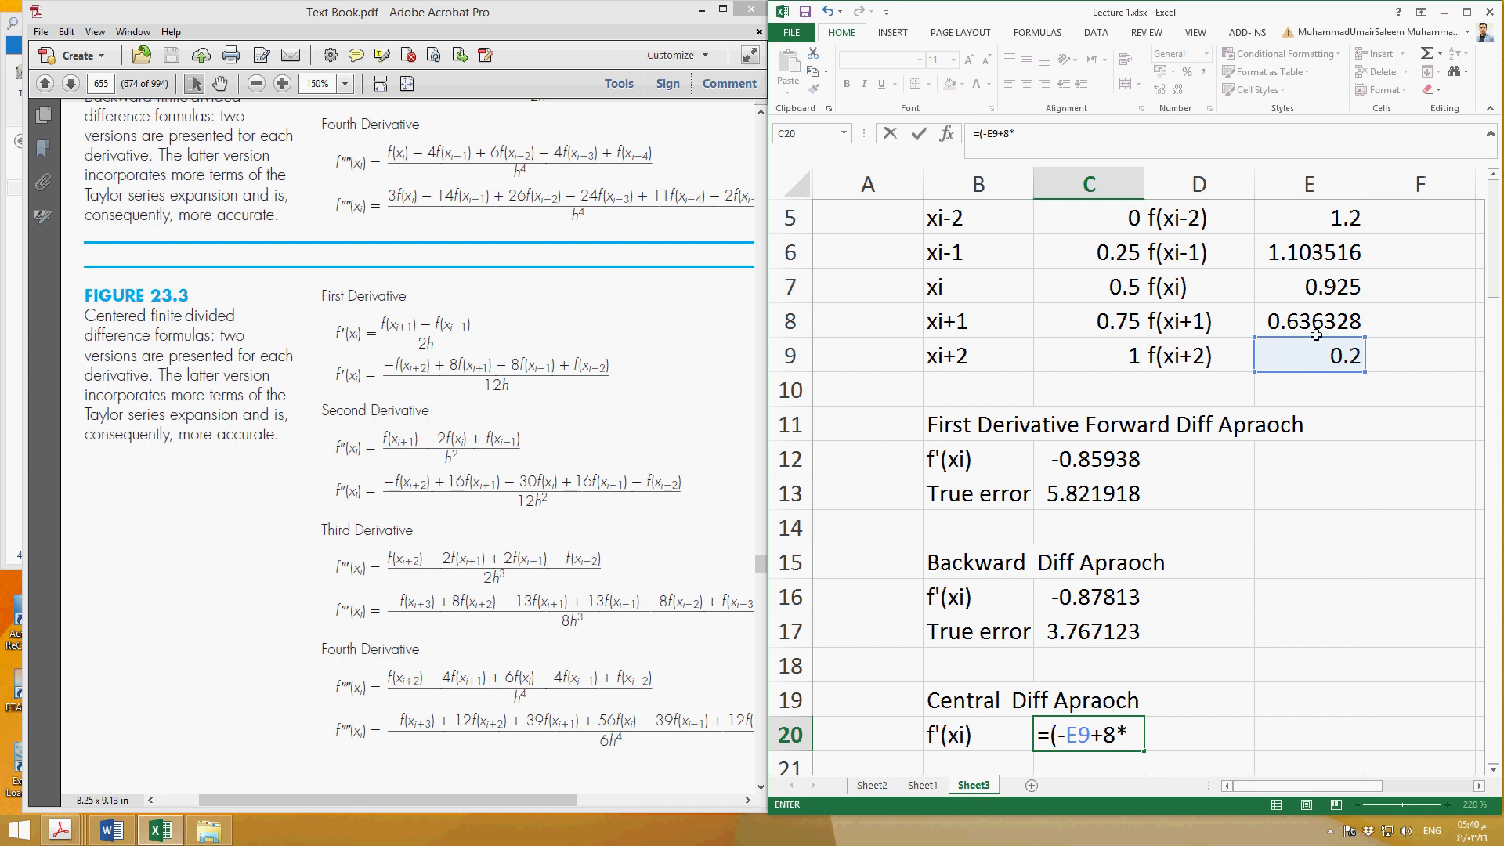
{"action": "left_click", "coordinate": [1317, 328]}
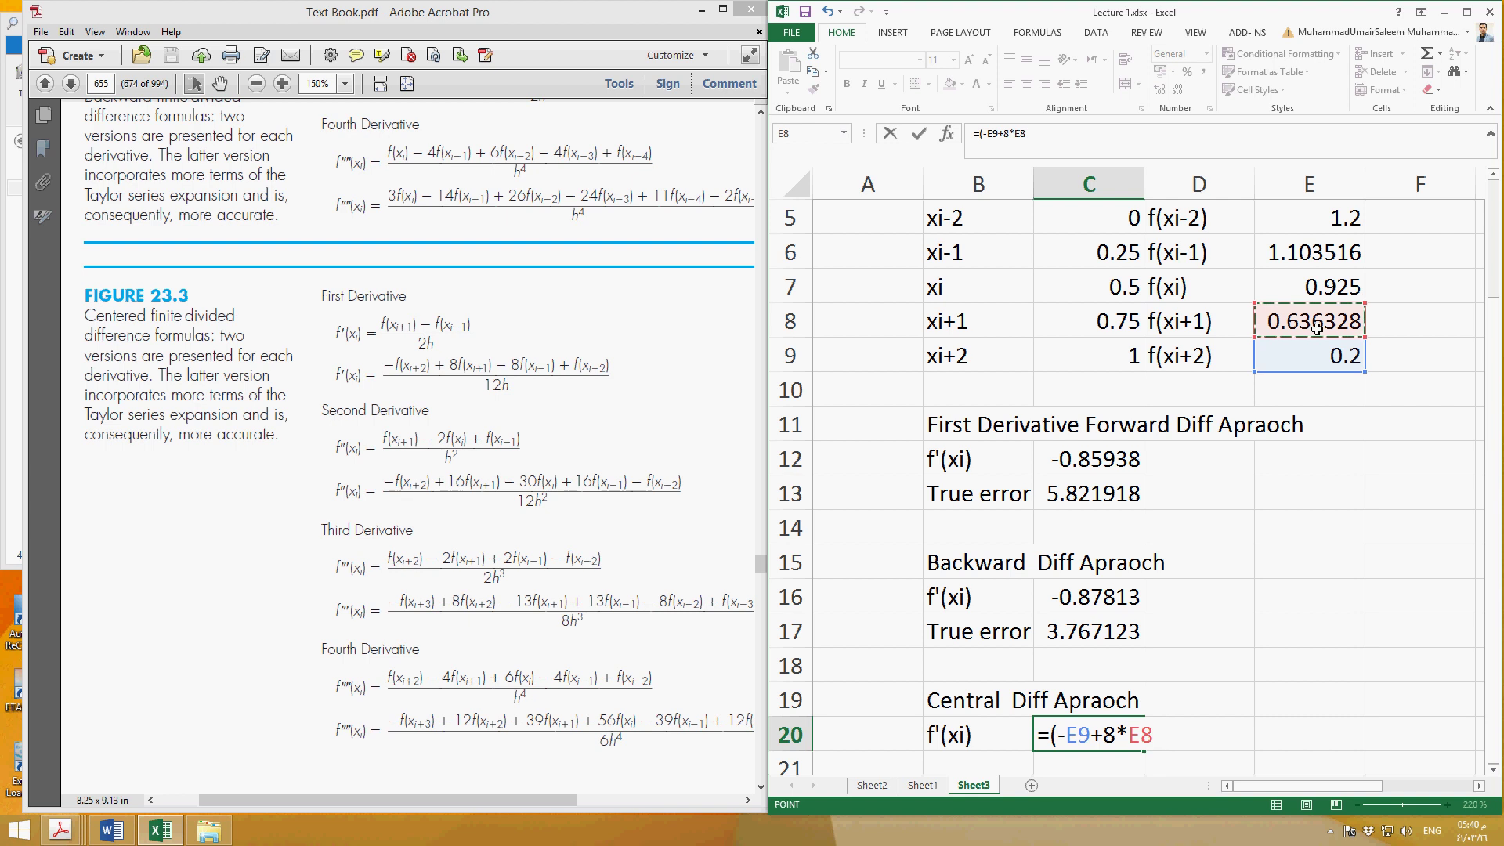
{"action": "type", "text": "-8*"}
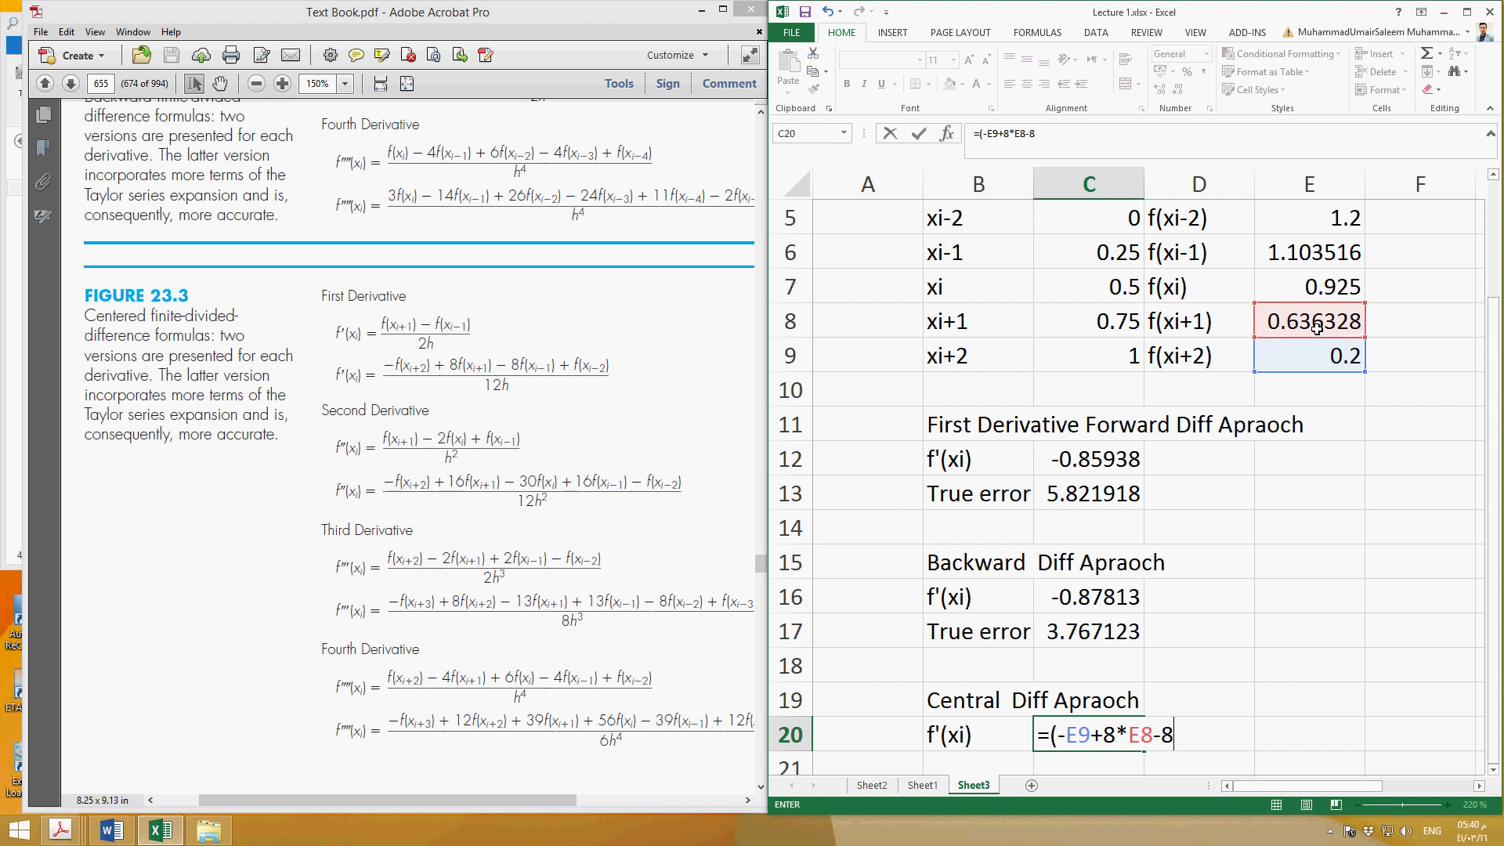
{"action": "left_click", "coordinate": [1289, 255]}
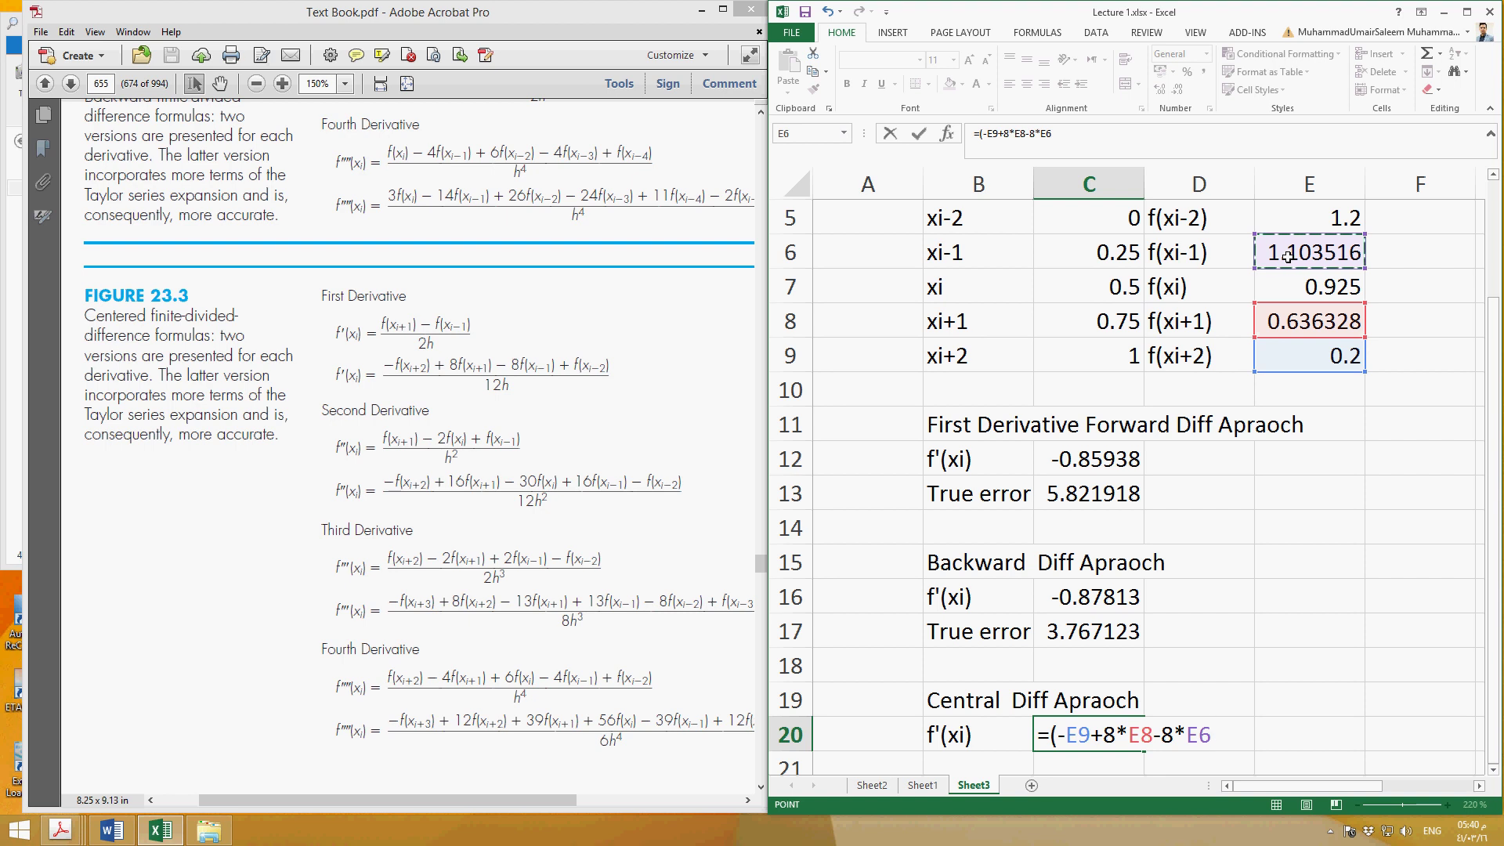
{"action": "type", "text": "+"}
{"action": "left_click", "coordinate": [1316, 227]}
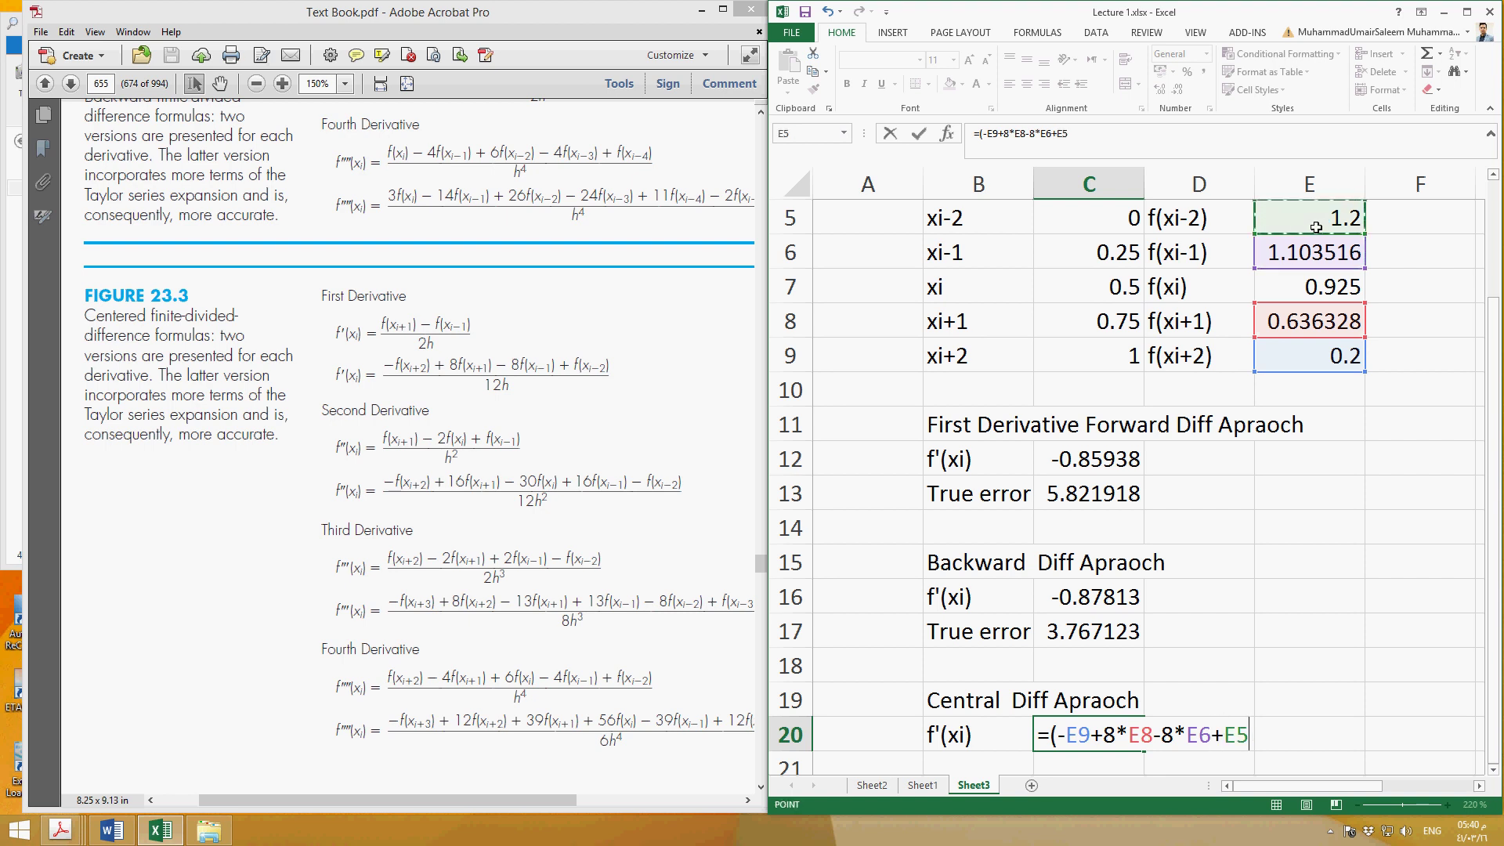
Complete the central difference formula in C20 by dividing the numerator by (12*0.25)
{"action": "type", "text": ")/(2"}
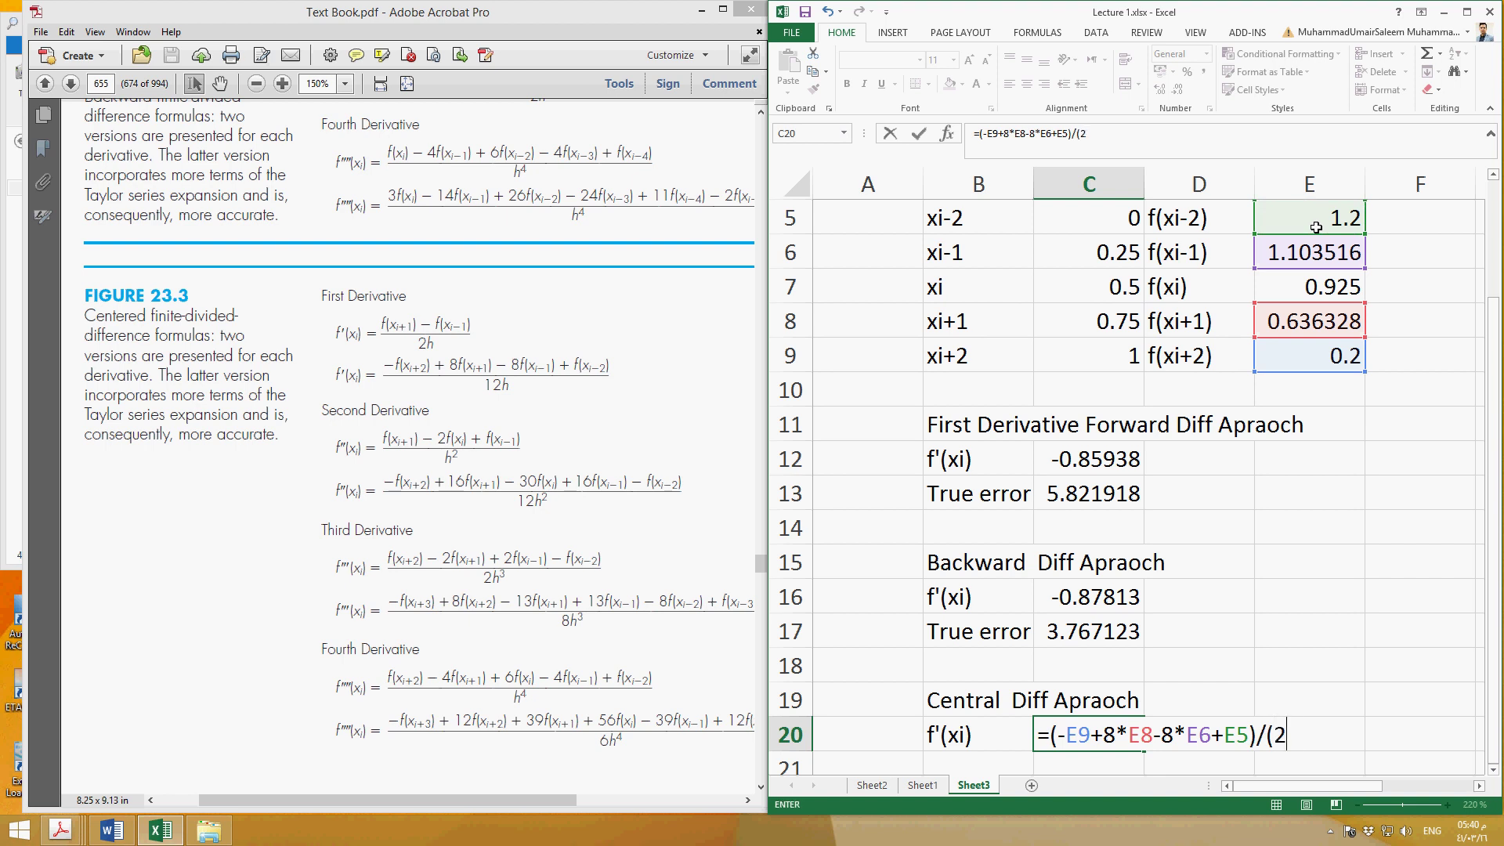
{"action": "type", "text": "*0.5"}
{"action": "key", "text": "BackSpace"}
{"action": "type", "text": "25)"}
{"action": "left_click", "coordinate": [1284, 740]}
{"action": "type", "text": "1"}
{"action": "key", "text": "Return"}
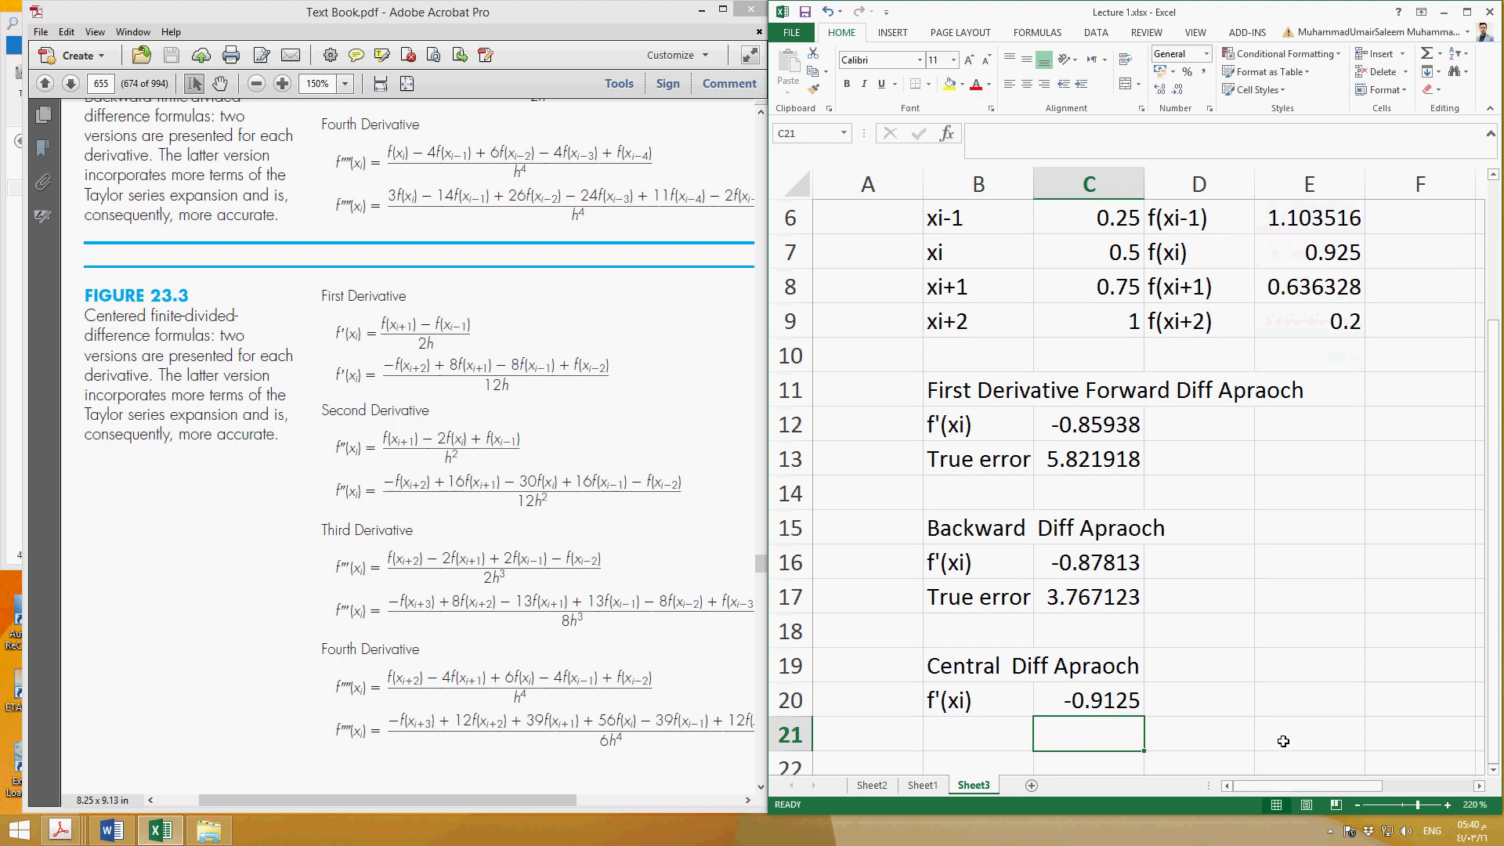
Copy the True error label and its formula from B17:C17 to B21:C21, and check the formula in C21
{"action": "key", "text": "Up"}
{"action": "key", "text": "Up"}
{"action": "key", "text": "Up"}
{"action": "key", "text": "Left"}
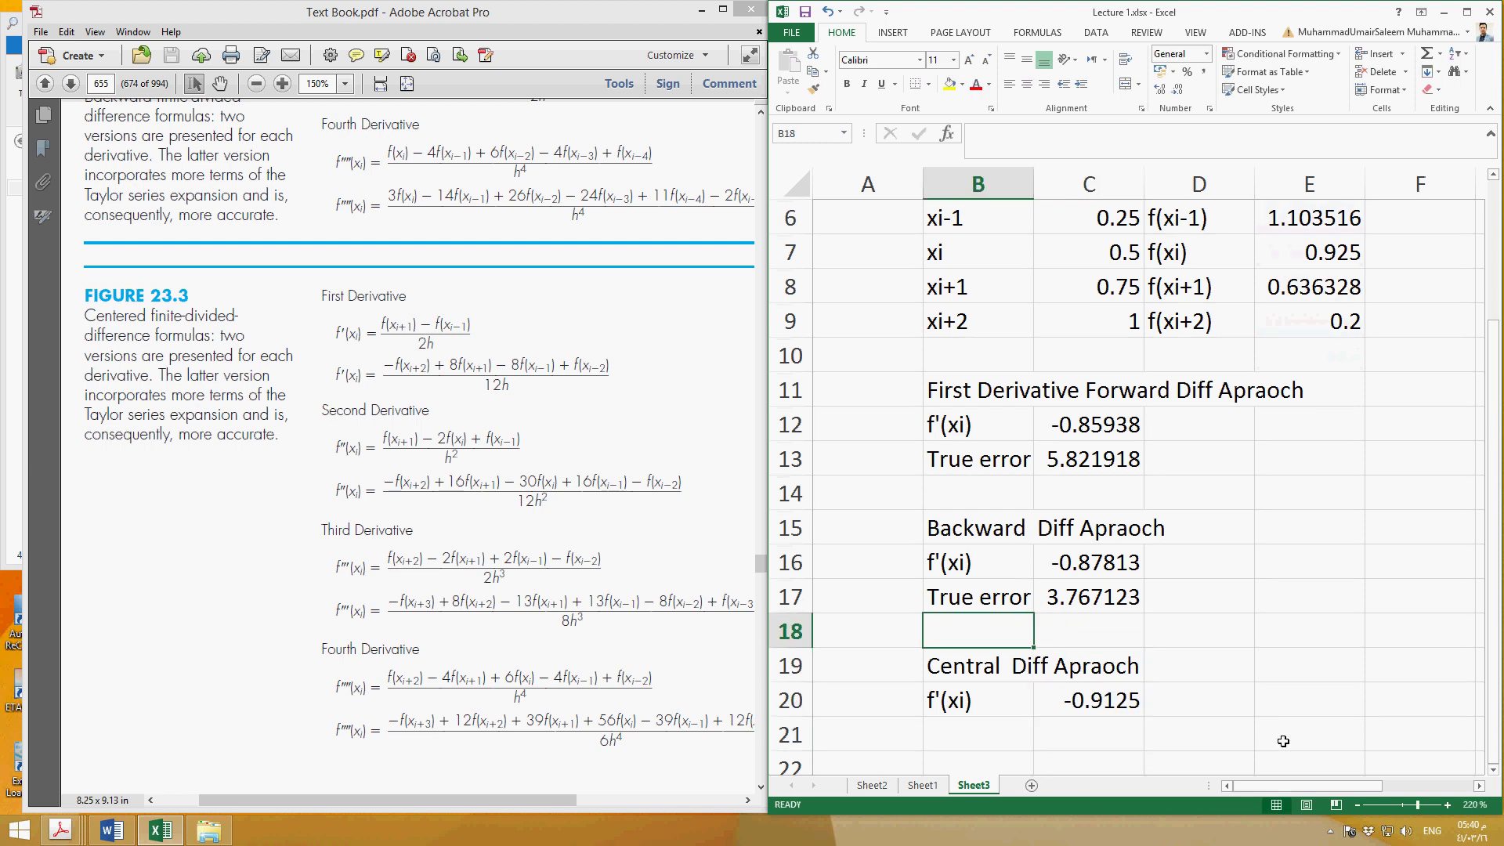
{"action": "key", "text": "Up"}
{"action": "key", "text": "shift+Right"}
{"action": "key", "text": "ctrl+c"}
{"action": "key", "text": "Down"}
{"action": "key", "text": "Down"}
{"action": "key", "text": "Down"}
{"action": "key", "text": "Down"}
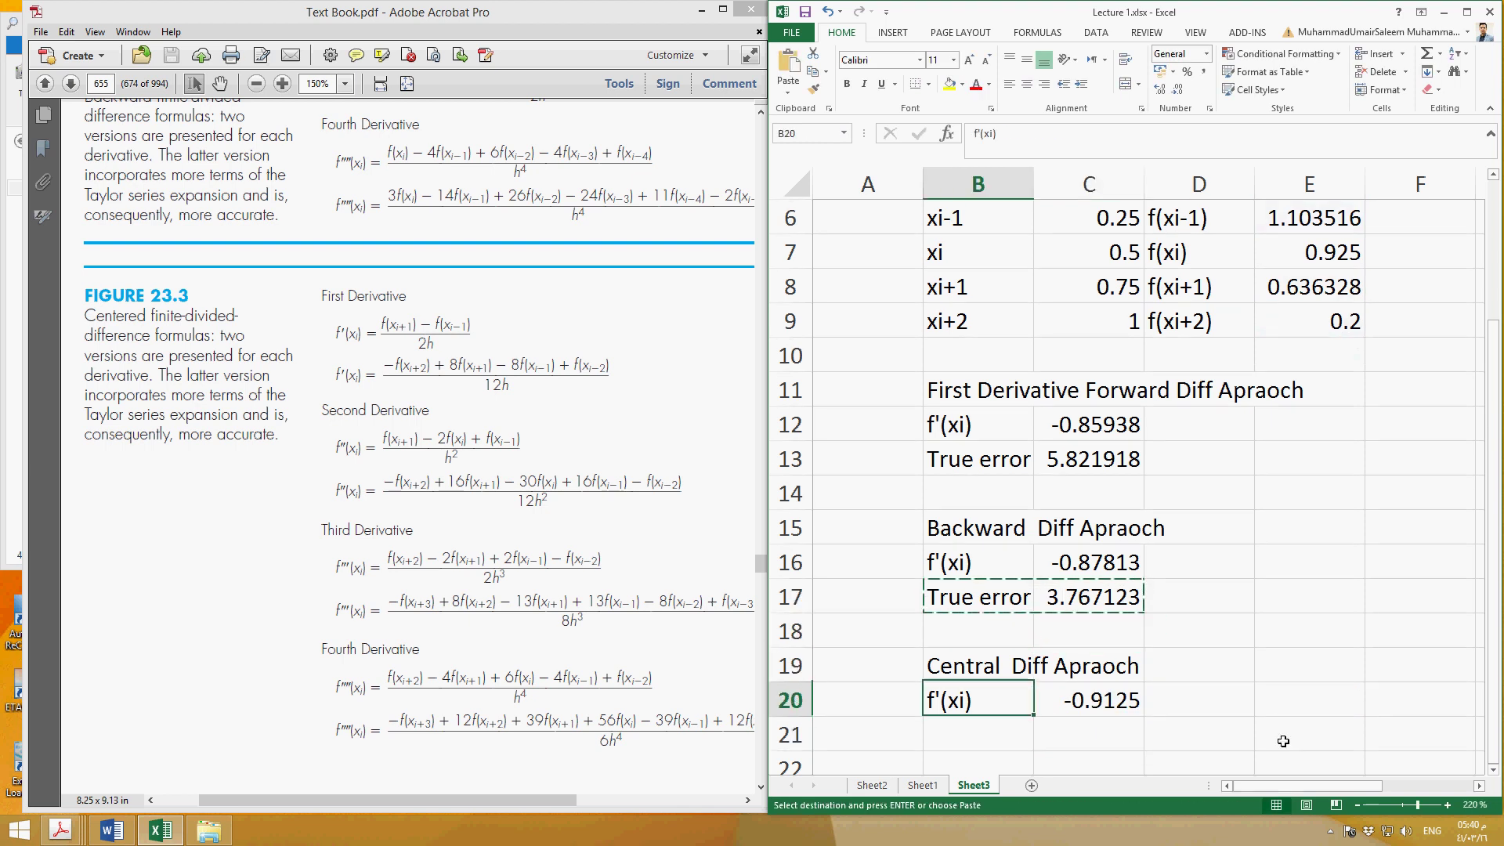
{"action": "key", "text": "shift+Right"}
{"action": "key", "text": "ctrl+v"}
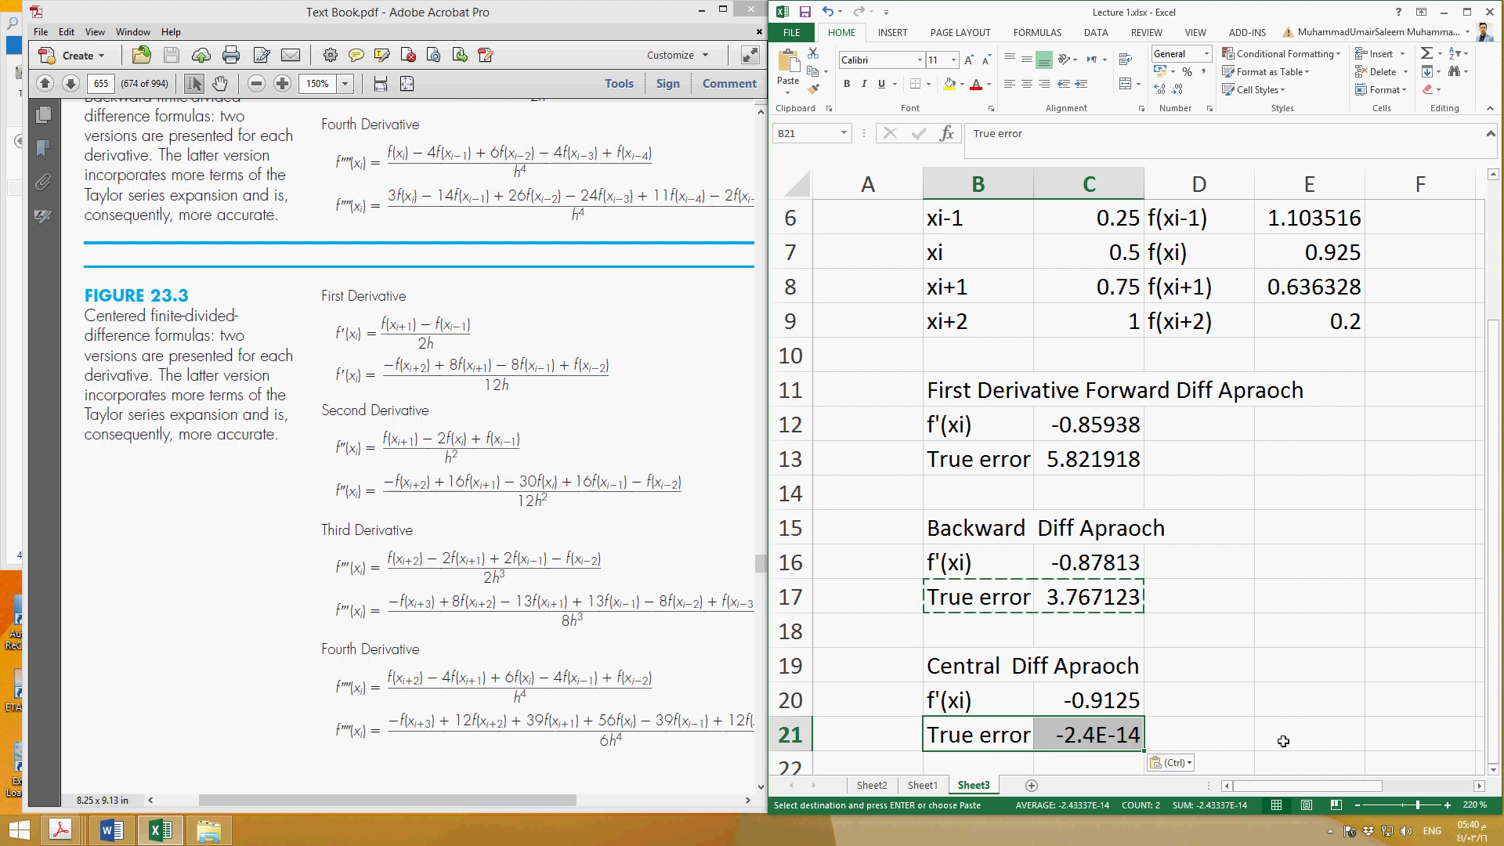
{"action": "key", "text": "Right"}
{"action": "key", "text": "Right"}
{"action": "key", "text": "Left"}
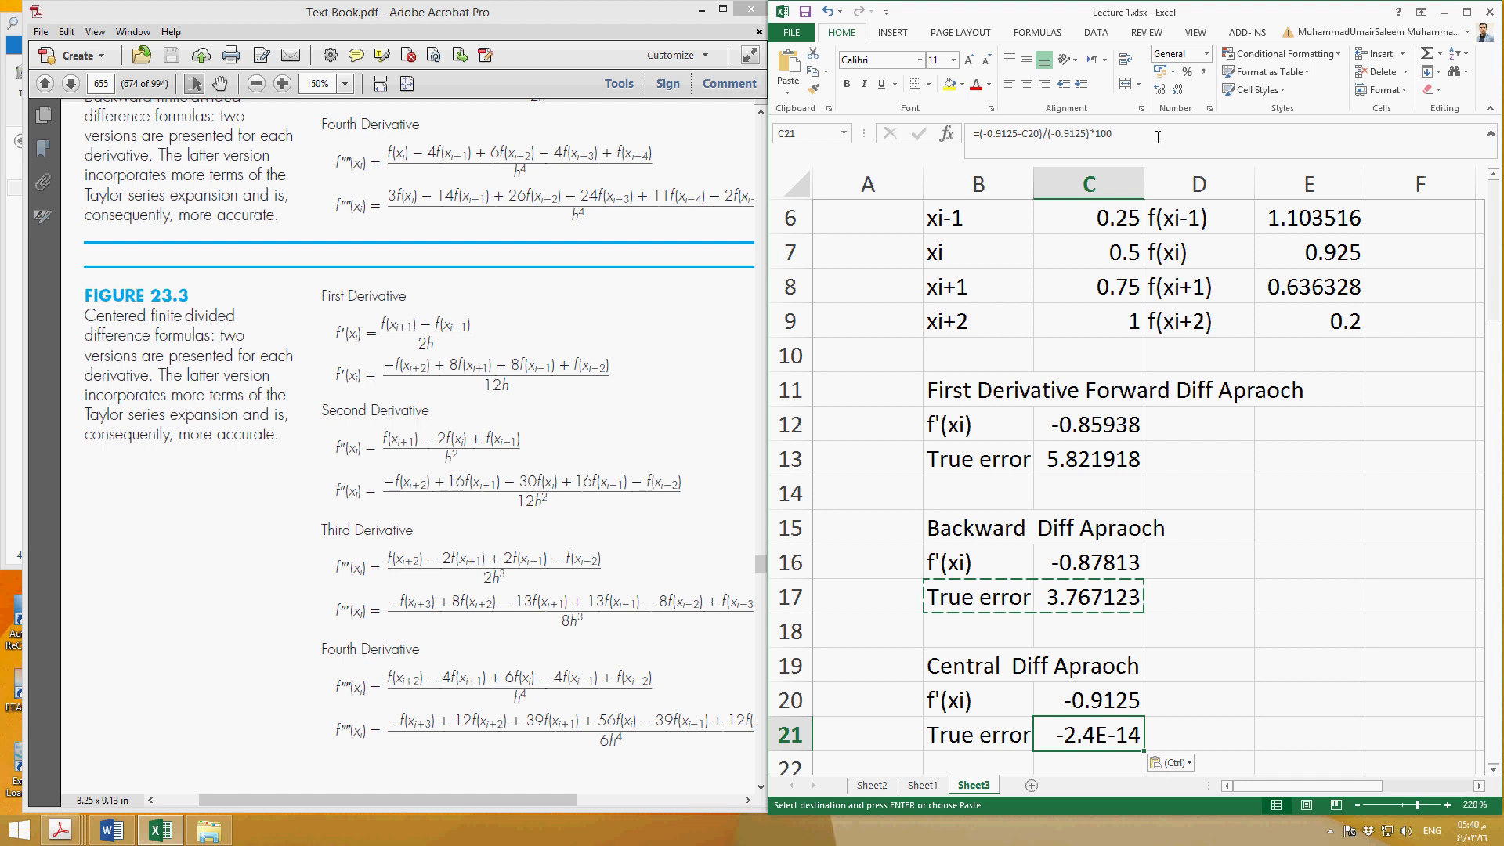
Try showing more and fewer decimal places for the central difference true error in C21
{"action": "left_click", "coordinate": [1160, 90]}
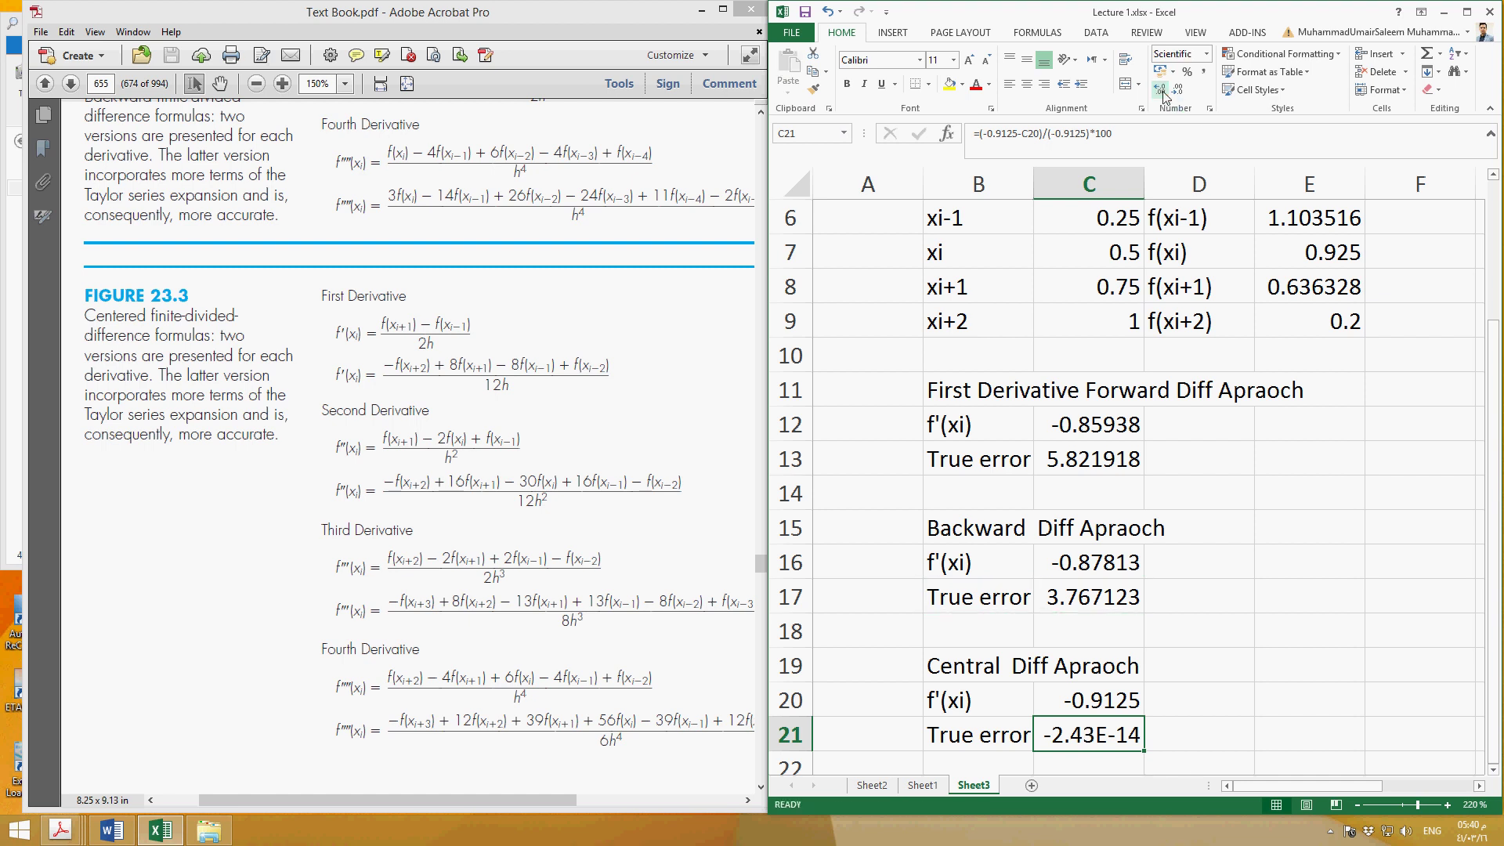
{"action": "left_click", "coordinate": [1177, 89]}
{"action": "left_click", "coordinate": [1177, 89]}
Reset the number format of the true error cell C21 to General
{"action": "right_click", "coordinate": [1107, 741]}
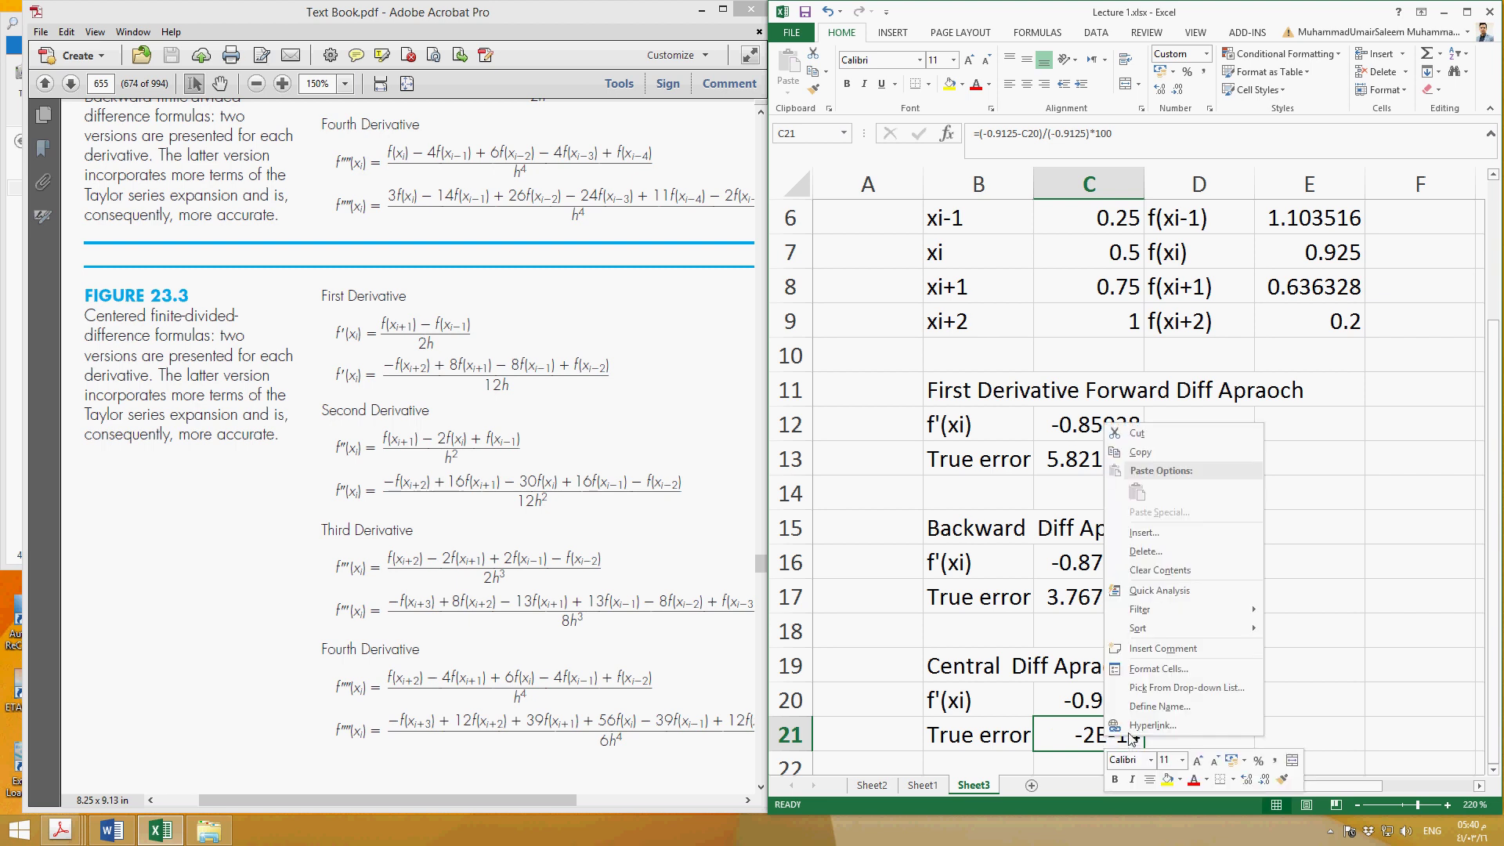
{"action": "left_click", "coordinate": [1139, 676]}
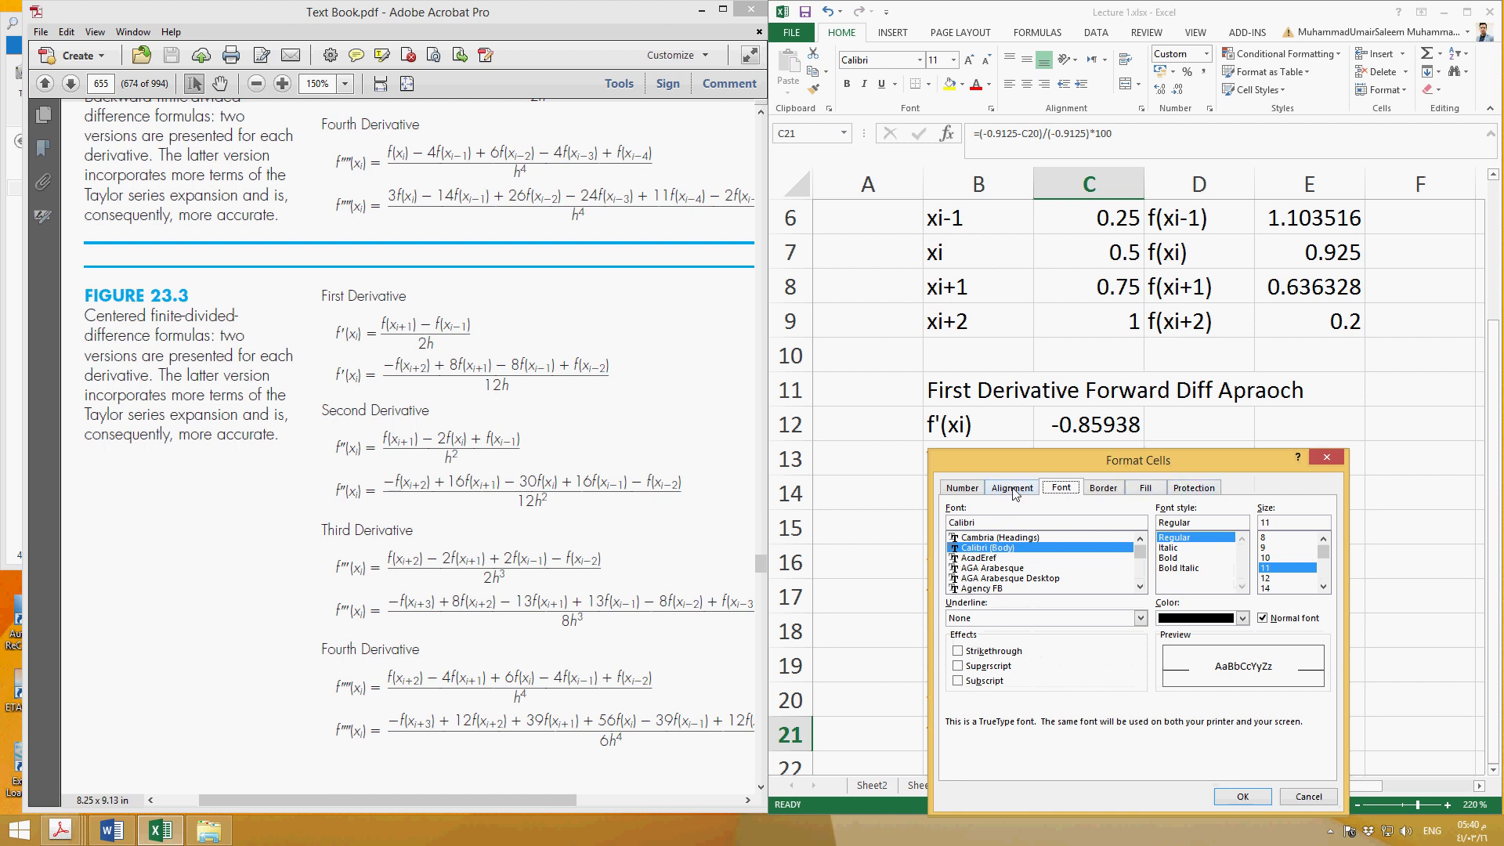
{"action": "left_click", "coordinate": [962, 488]}
{"action": "left_click", "coordinate": [968, 522]}
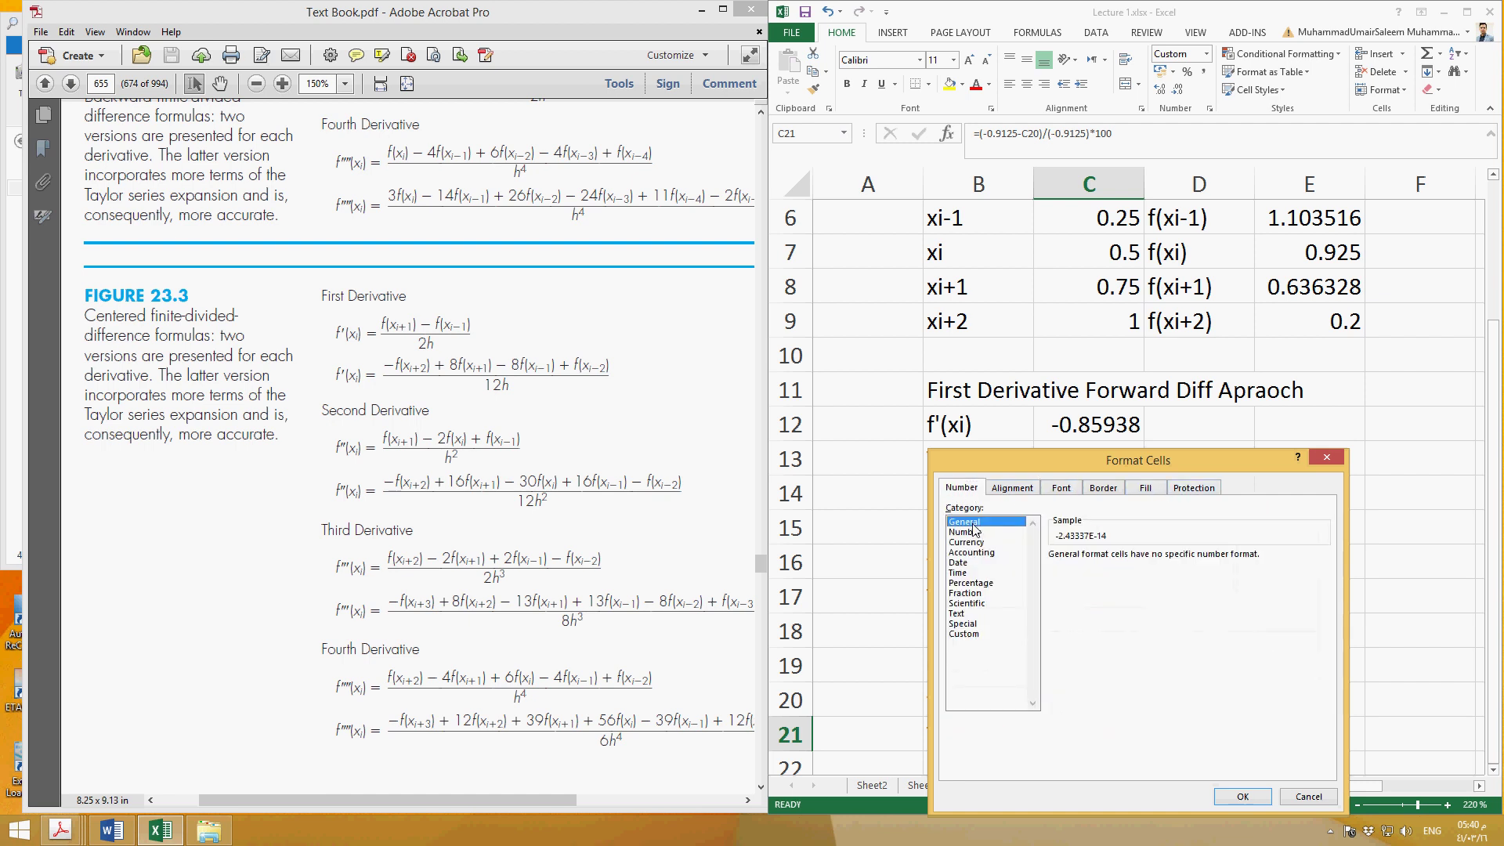
{"action": "left_click", "coordinate": [1235, 796]}
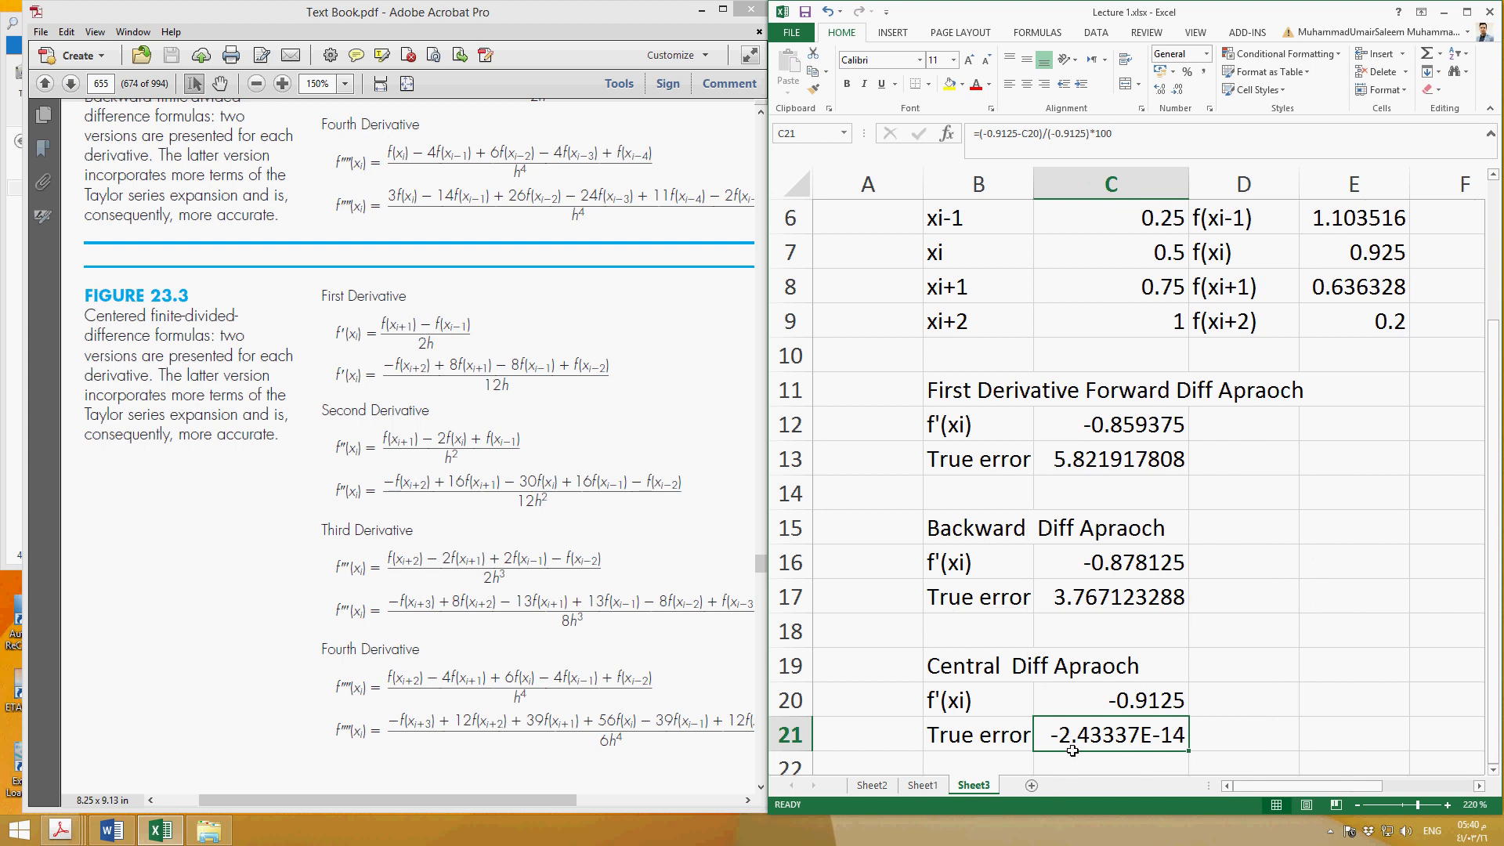
Format the central difference true error in C21 as a percentage with seven decimal places
{"action": "left_click", "coordinate": [1186, 75]}
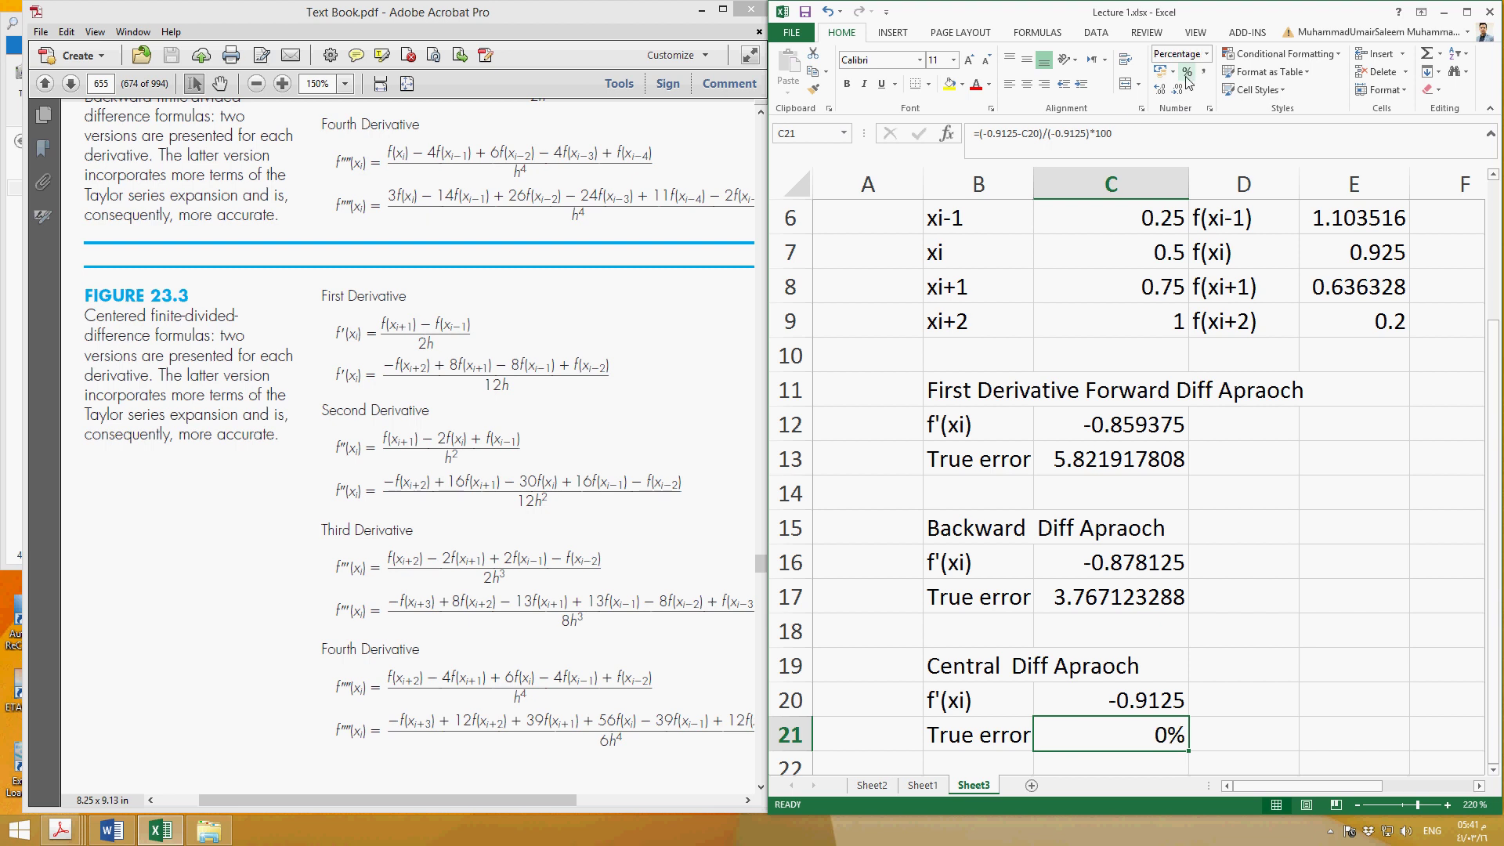
{"action": "left_click", "coordinate": [1159, 90]}
{"action": "left_click", "coordinate": [1159, 90]}
{"action": "left_click", "coordinate": [1159, 90]}
{"action": "left_click", "coordinate": [1158, 90]}
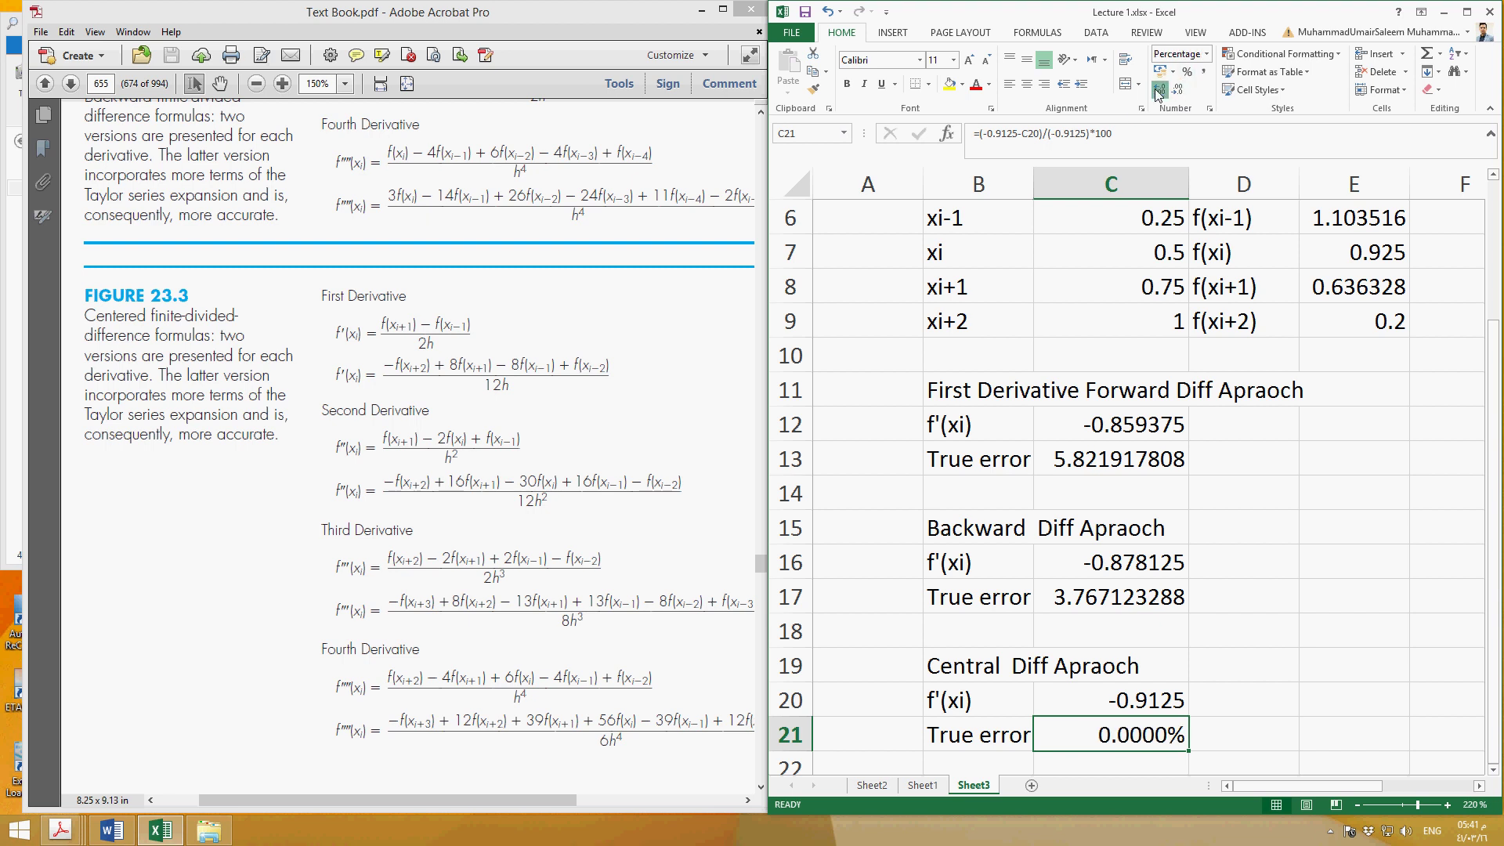
{"action": "left_click", "coordinate": [1158, 90]}
{"action": "left_click", "coordinate": [1159, 91]}
{"action": "left_click", "coordinate": [1159, 90]}
{"action": "scroll", "coordinate": [1210, 725], "scroll_direction": "down", "scroll_amount": 1}
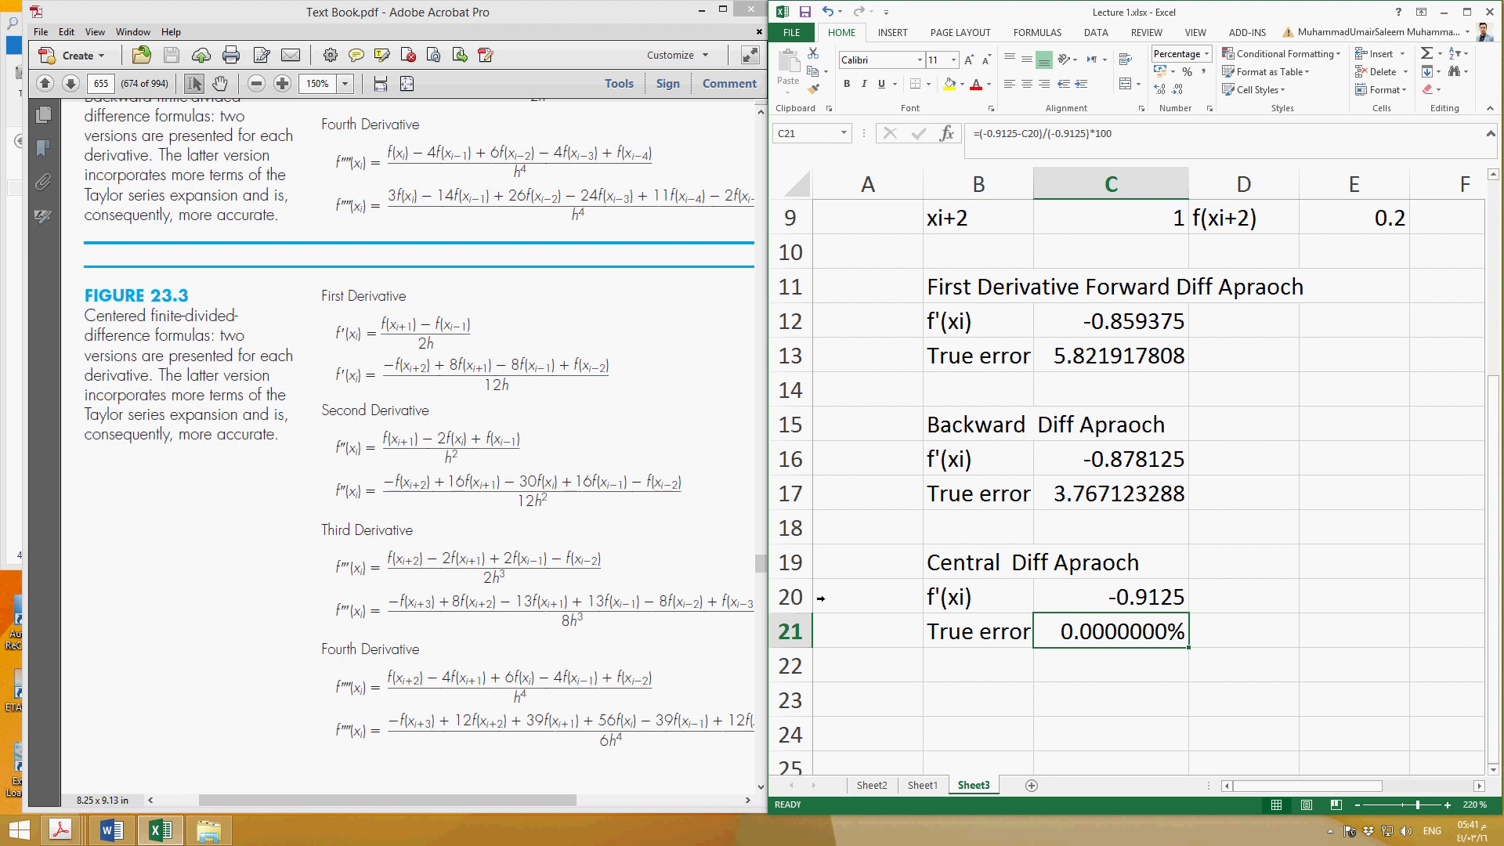
Review the worked solution of Example 23.1 on page 656 of the textbook PDF
{"action": "left_click", "coordinate": [573, 593]}
{"action": "scroll", "coordinate": [573, 600], "scroll_direction": "down", "scroll_amount": 5}
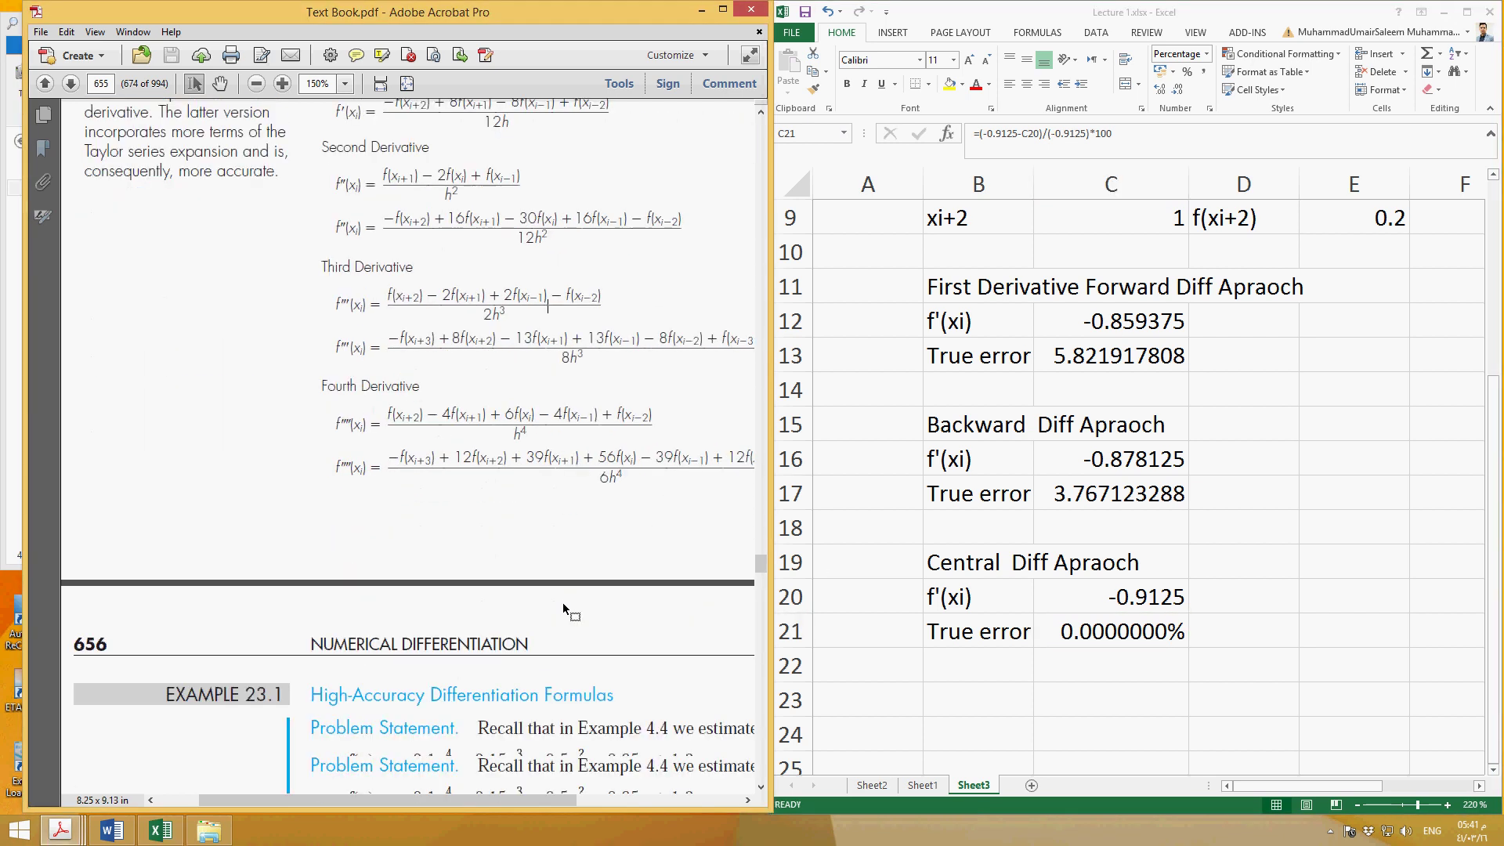
{"action": "scroll", "coordinate": [575, 615], "scroll_direction": "down", "scroll_amount": 10}
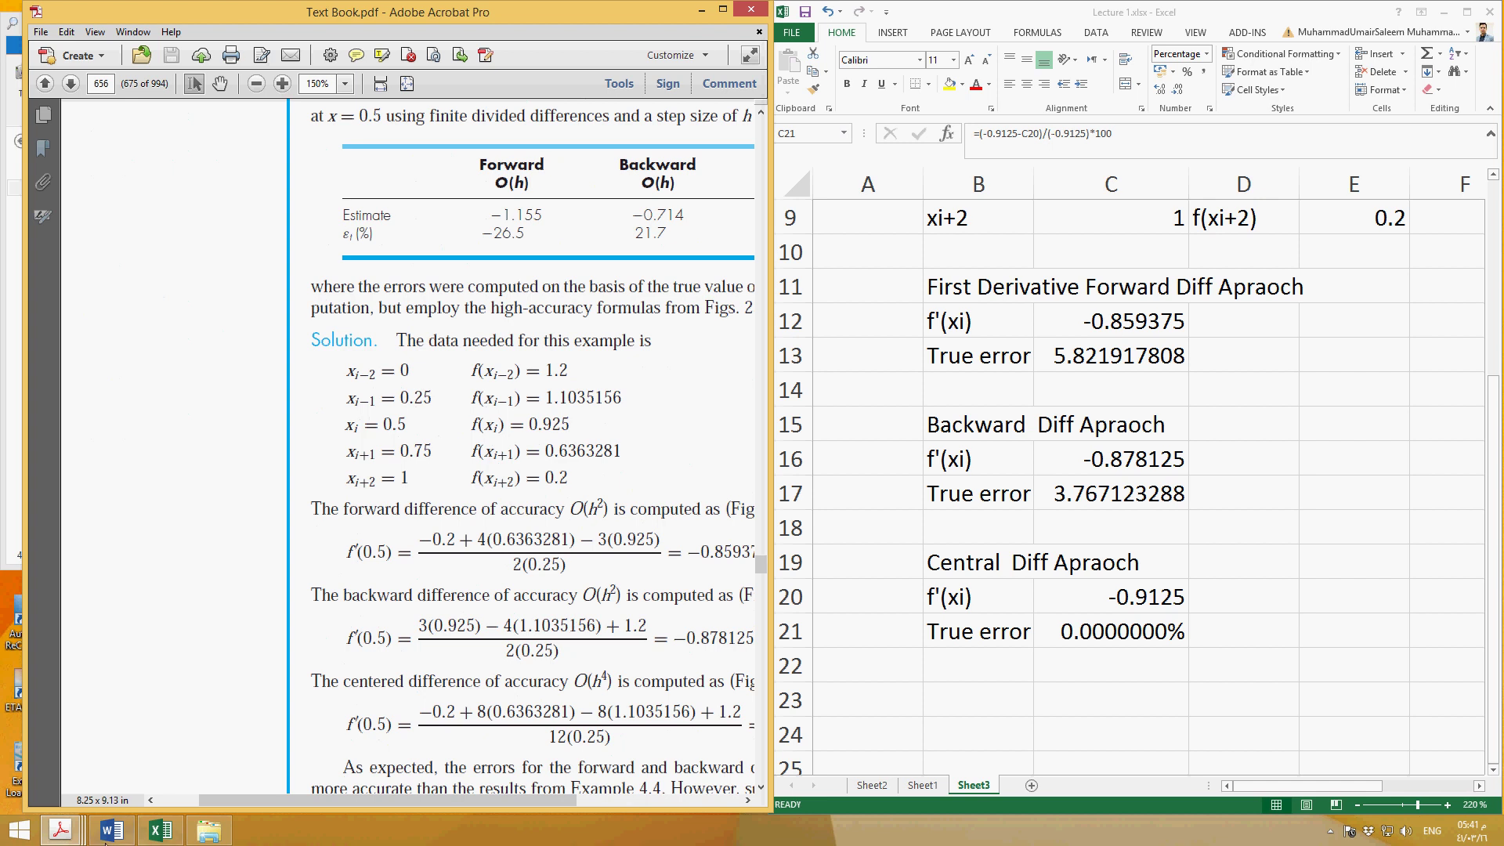
Switch to Chapter23Differentiation.pdf and go to the Richardson Extrapolation slide on page 9
{"action": "mouse_move", "coordinate": [61, 830]}
{"action": "left_click", "coordinate": [97, 776]}
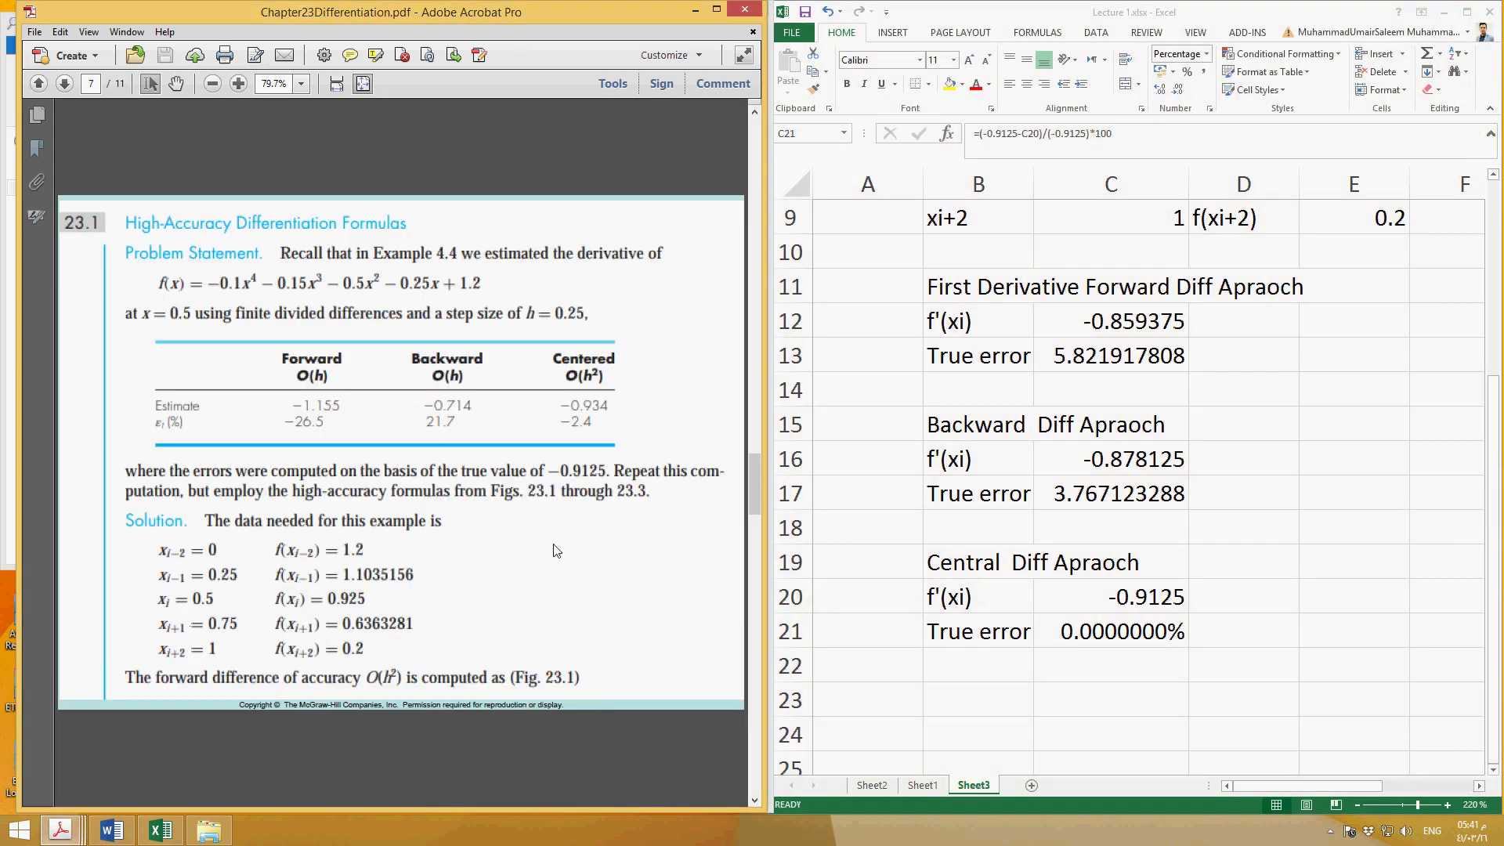
{"action": "scroll", "coordinate": [556, 564], "scroll_direction": "down", "scroll_amount": 6}
{"action": "scroll", "coordinate": [558, 588], "scroll_direction": "up", "scroll_amount": 5}
{"action": "scroll", "coordinate": [562, 623], "scroll_direction": "down", "scroll_amount": 10}
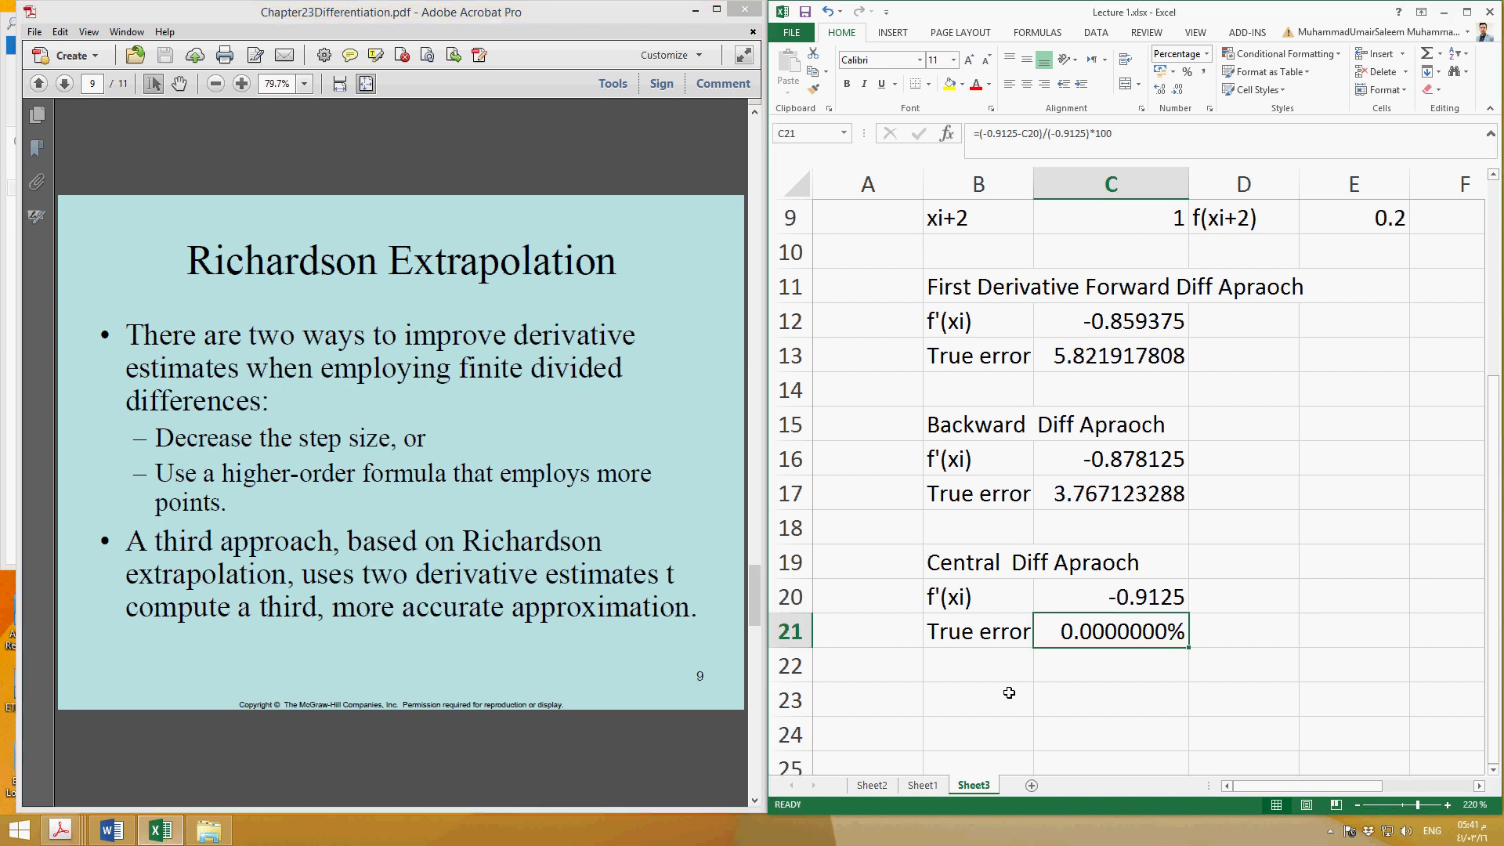
Add a new blank worksheet after Sheet3 in the Excel workbook
{"action": "scroll", "coordinate": [1009, 693], "scroll_direction": "down", "scroll_amount": 1}
{"action": "left_click", "coordinate": [1031, 785]}
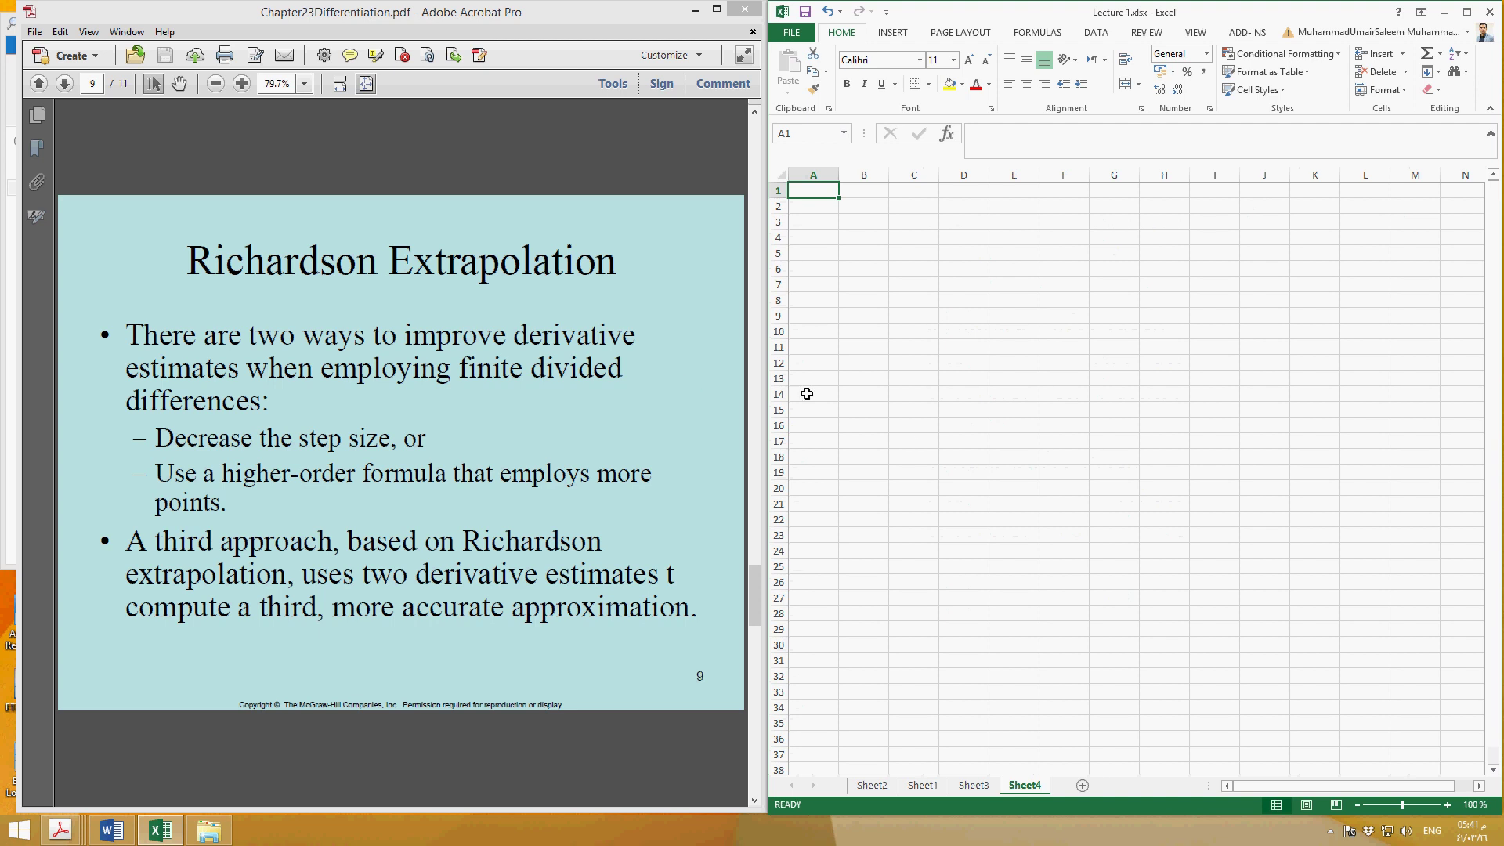
{"action": "scroll", "coordinate": [973, 453], "scroll_direction": "up", "scroll_amount": 8, "text": "ctrl"}
{"action": "scroll", "coordinate": [973, 454], "scroll_direction": "down", "scroll_amount": 3}
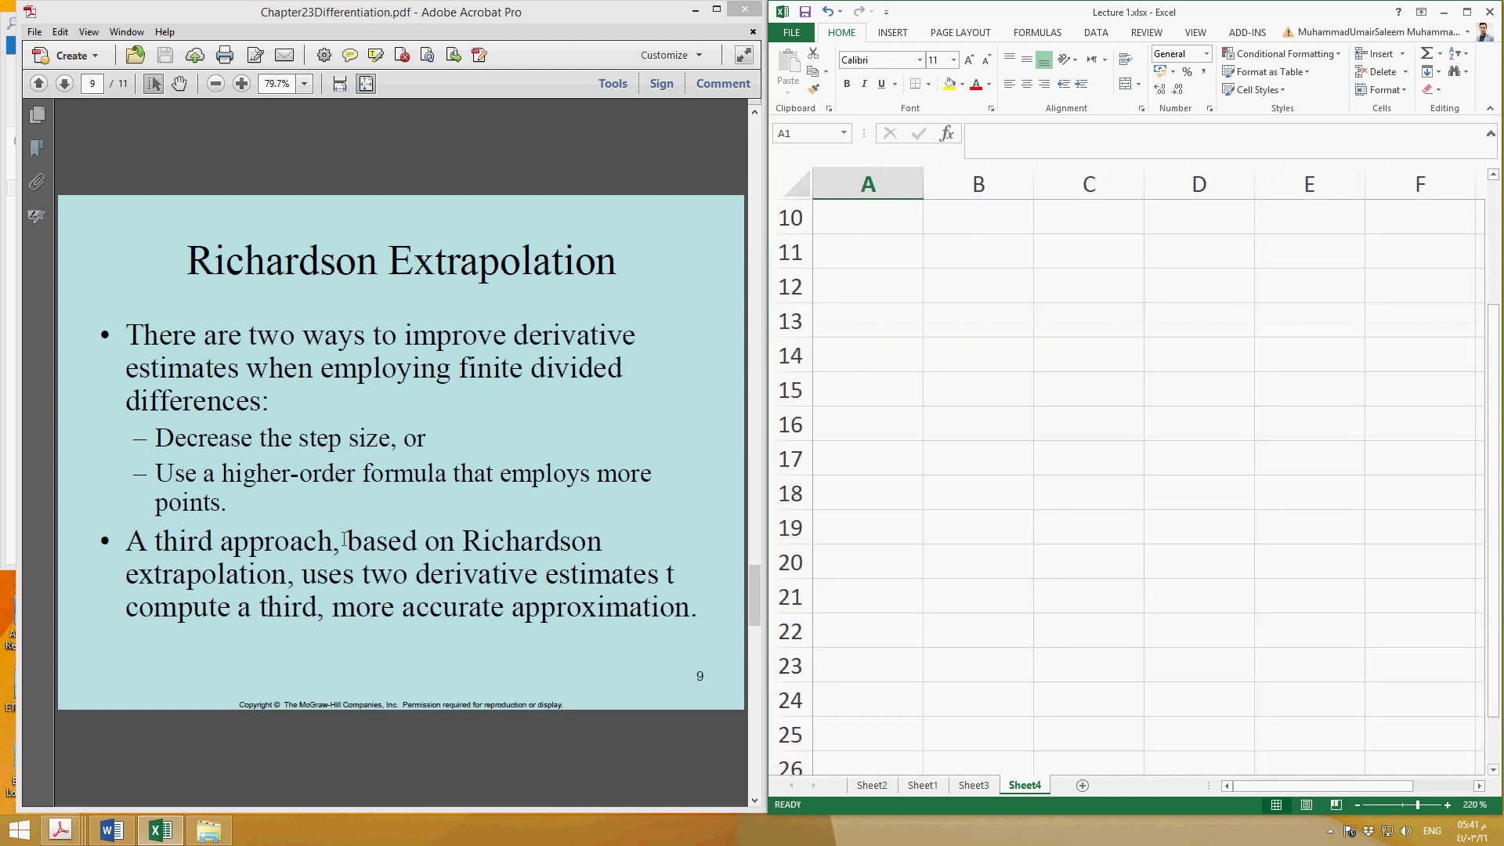
{"action": "scroll", "coordinate": [973, 454], "scroll_direction": "up", "scroll_amount": 2}
Go to page 10 of the lecture slides to examine the Richardson extrapolation formulas
{"action": "left_click", "coordinate": [336, 533]}
{"action": "scroll", "coordinate": [335, 532], "scroll_direction": "down", "scroll_amount": 1}
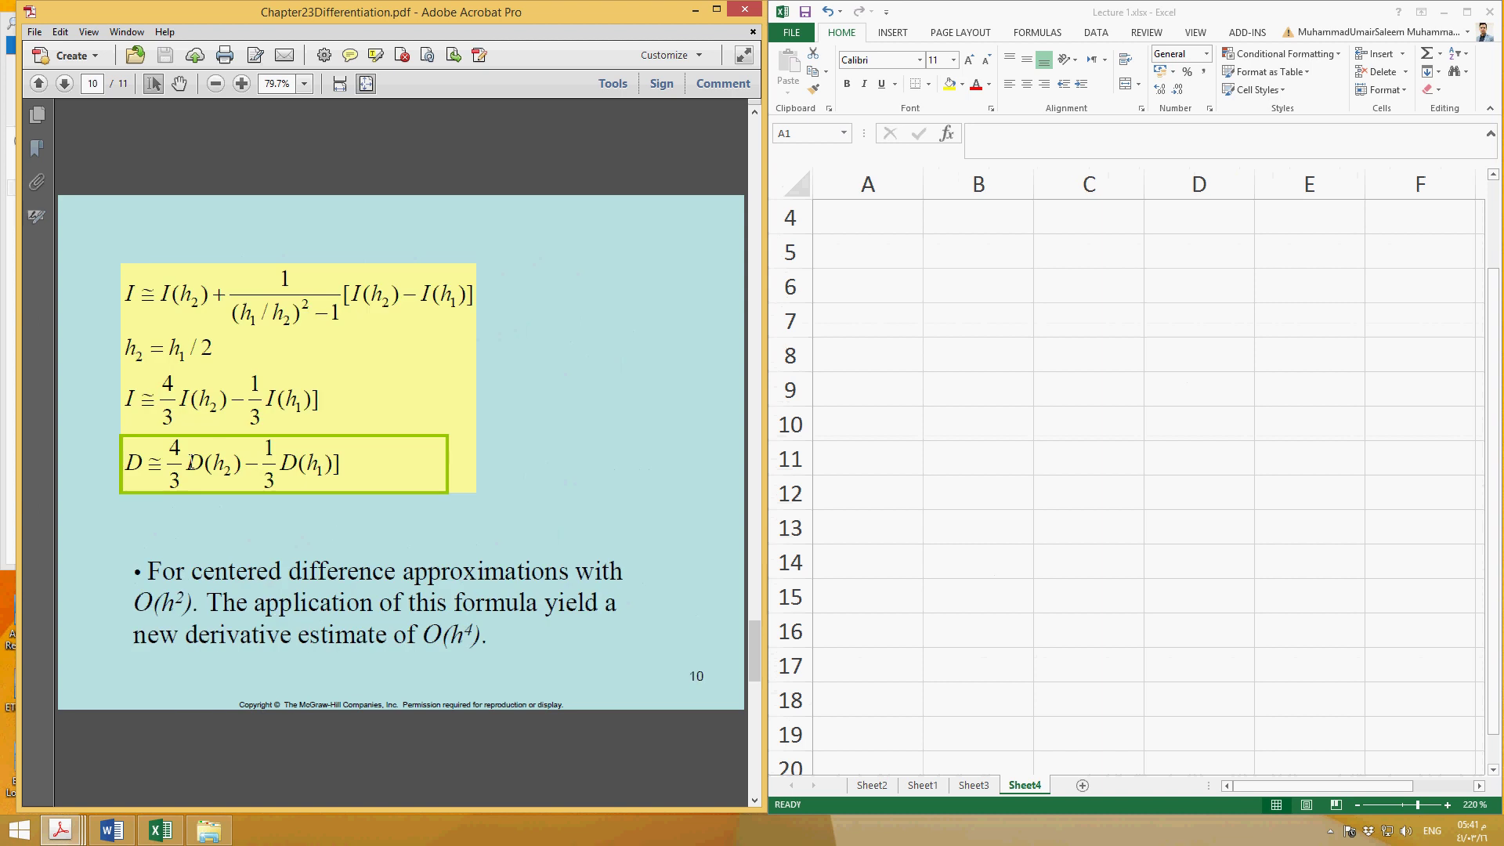
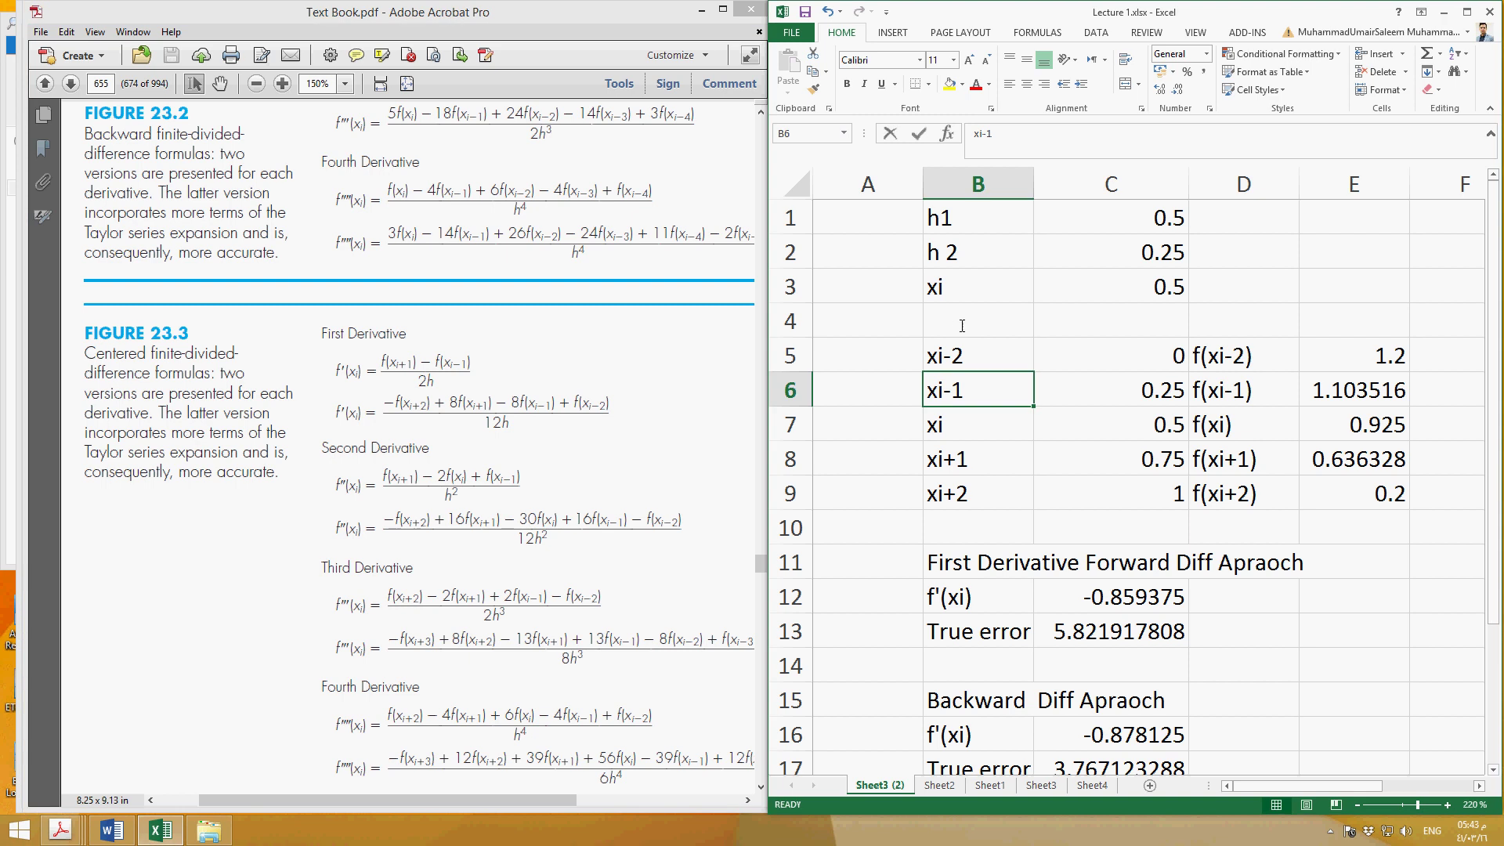
Enter the label "For h1" in B4 above the xi-2 row on the Sheet3 (2) worksheet
{"action": "left_click", "coordinate": [954, 319]}
{"action": "type", "text": "For"}
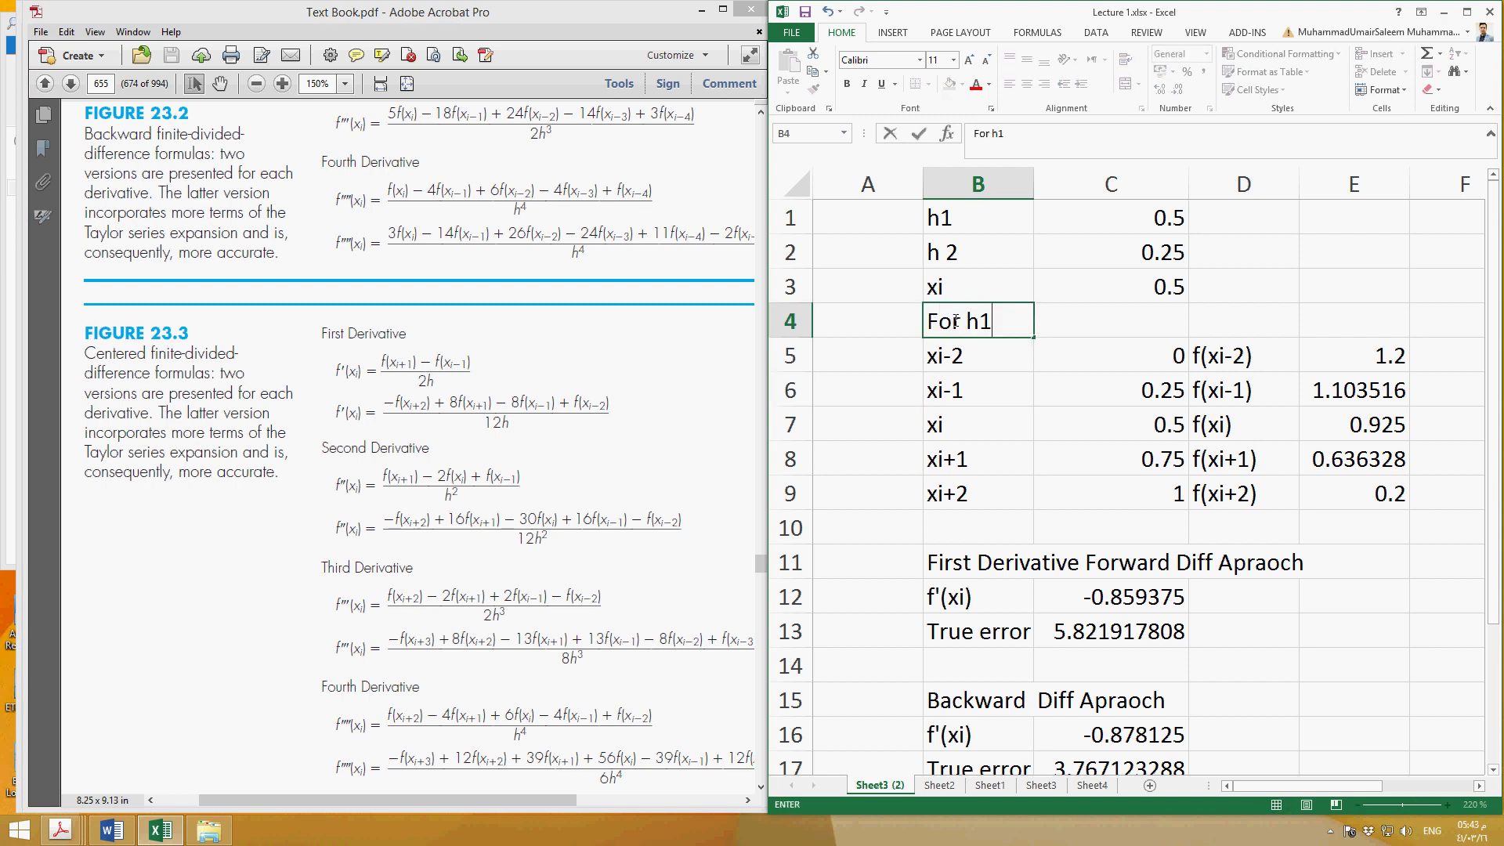
{"action": "type", "text": " h1"}
{"action": "key", "text": "Return"}
{"action": "key", "text": "Right"}
{"action": "key", "text": "Down"}
{"action": "key", "text": "Left"}
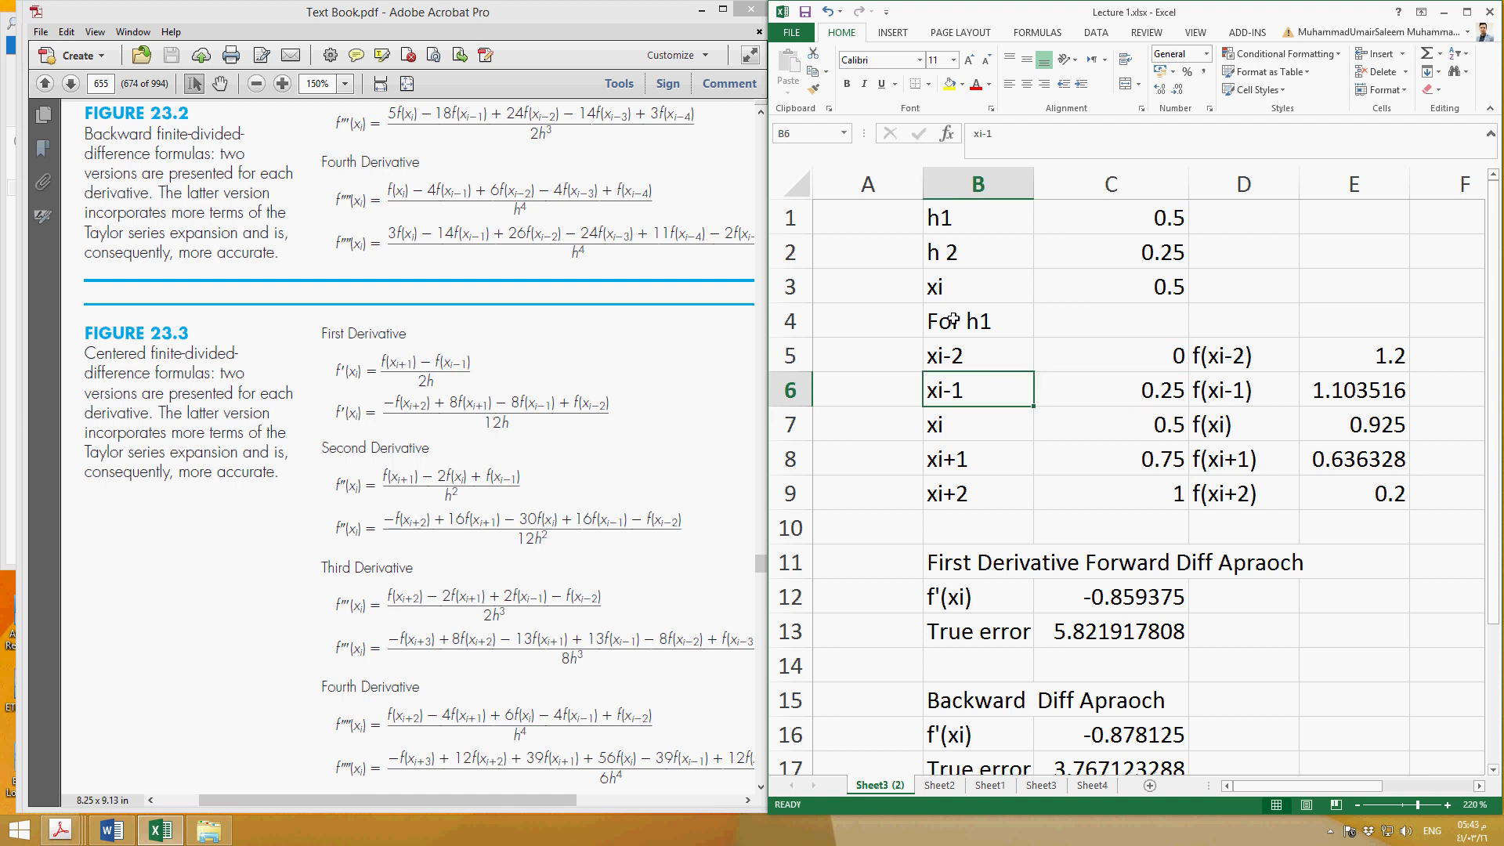
Delete the xi-2 and xi+2 rows from the "For h1" table on the Sheet3 (2) worksheet
{"action": "key", "text": "Up"}
{"action": "key", "text": "Down"}
{"action": "key", "text": "Left"}
{"action": "key", "text": "Up"}
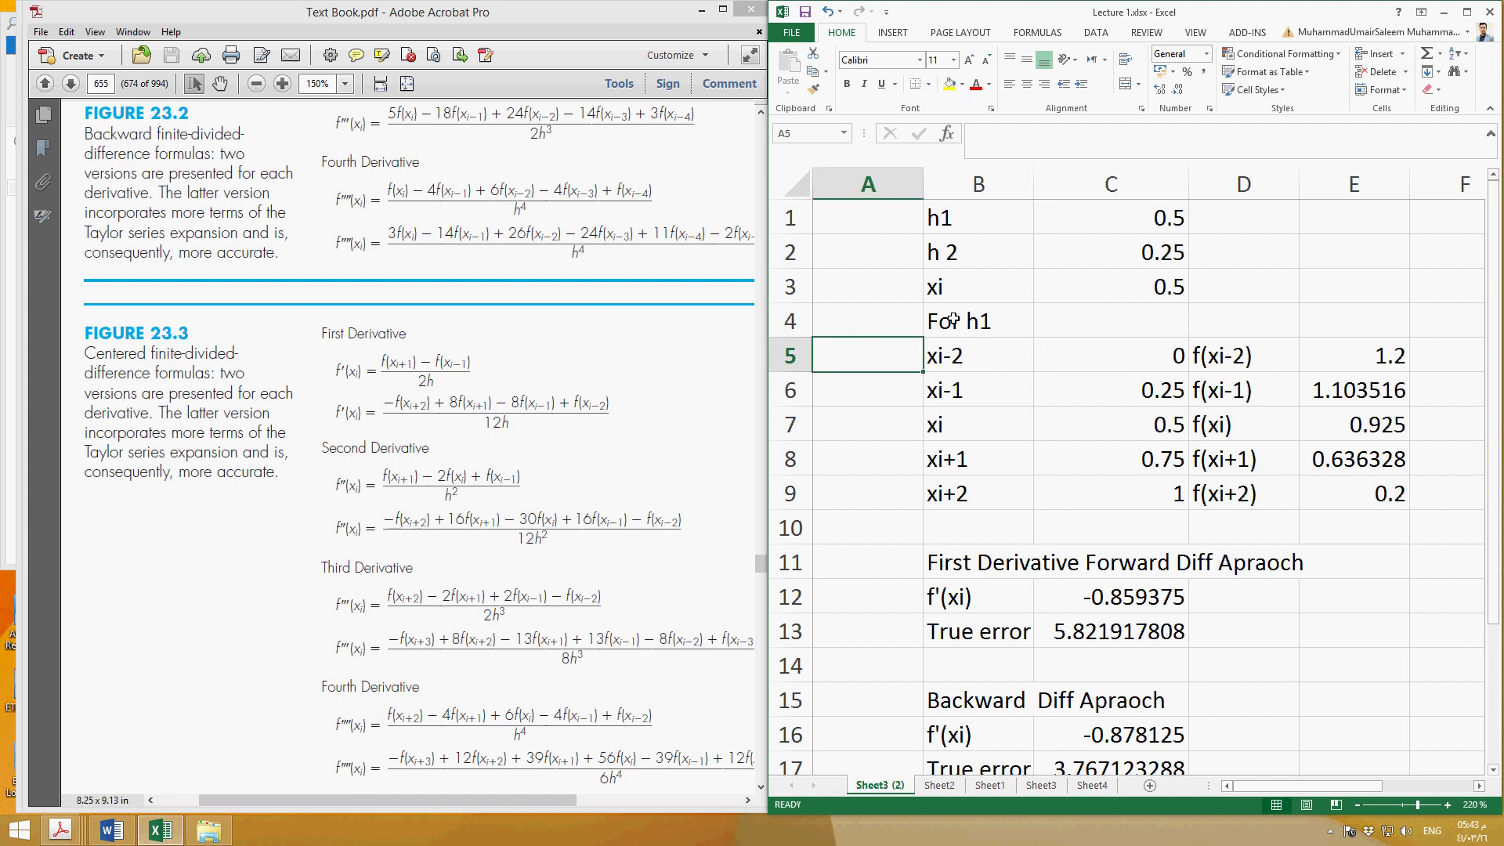
{"action": "right_click", "coordinate": [795, 356]}
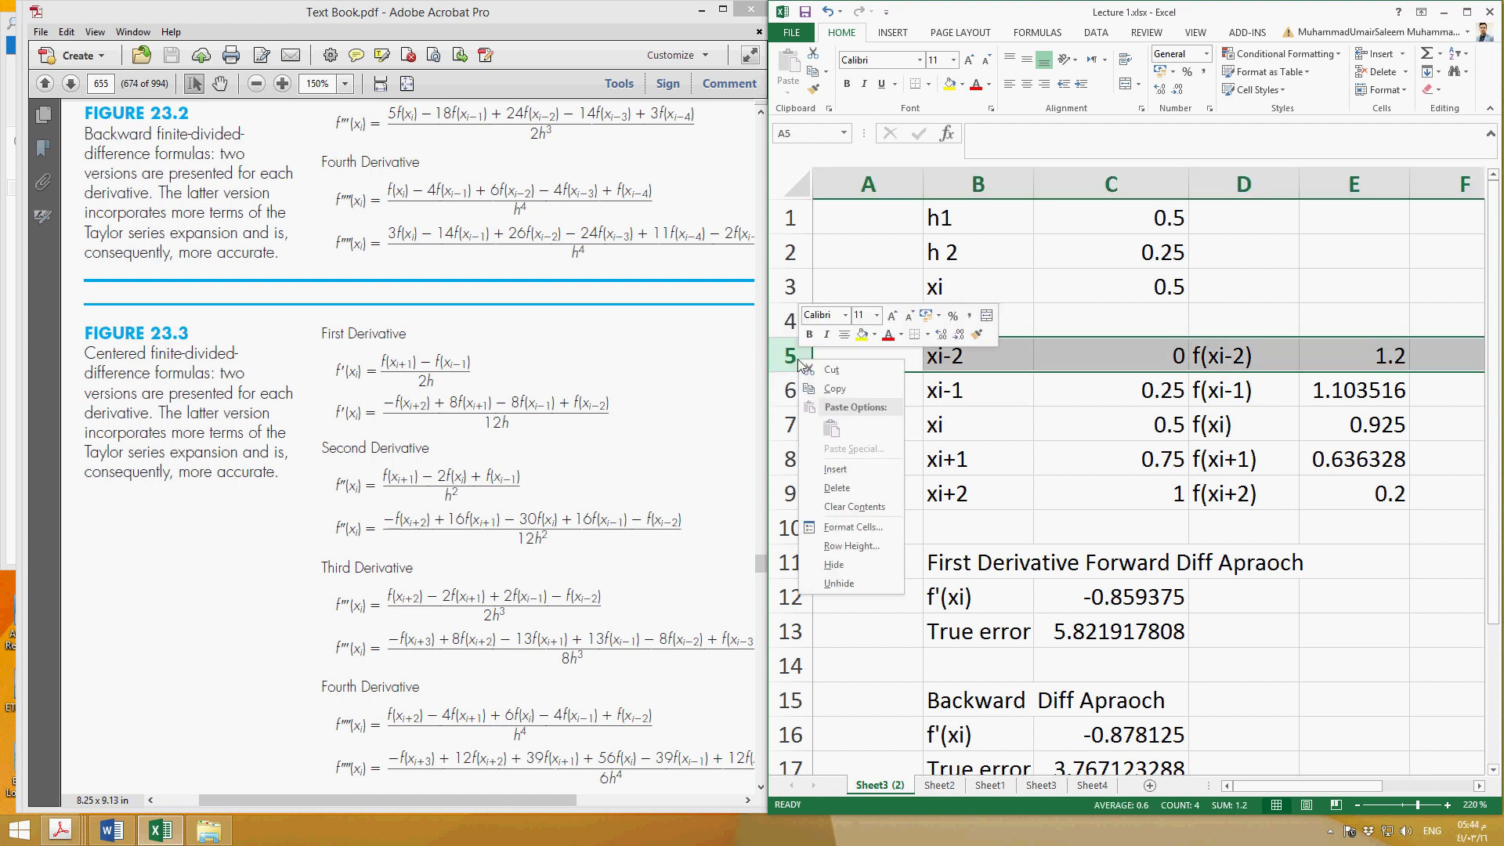
{"action": "left_click", "coordinate": [837, 487]}
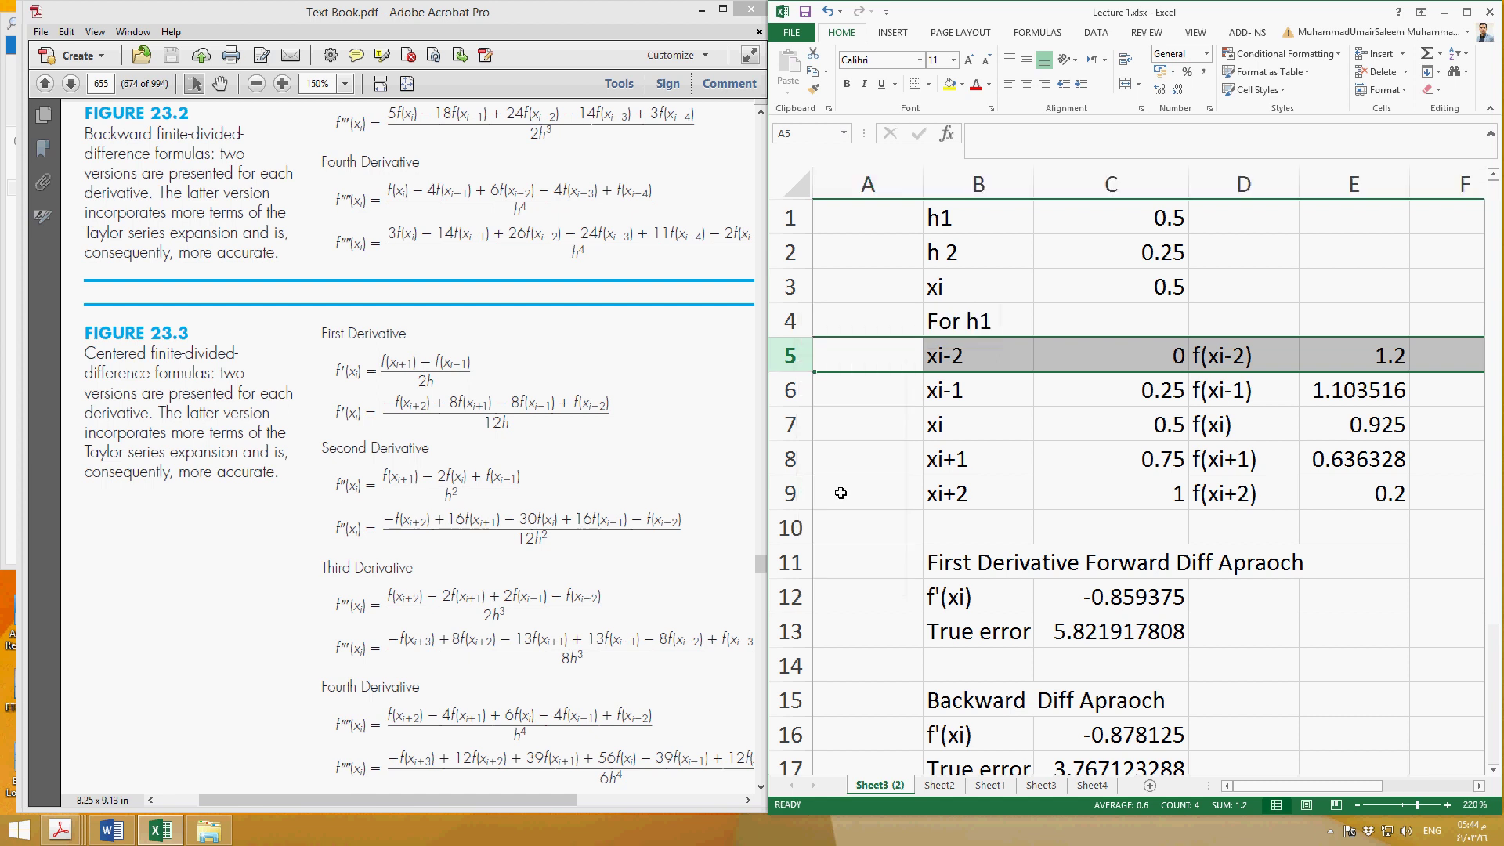
{"action": "right_click", "coordinate": [795, 462]}
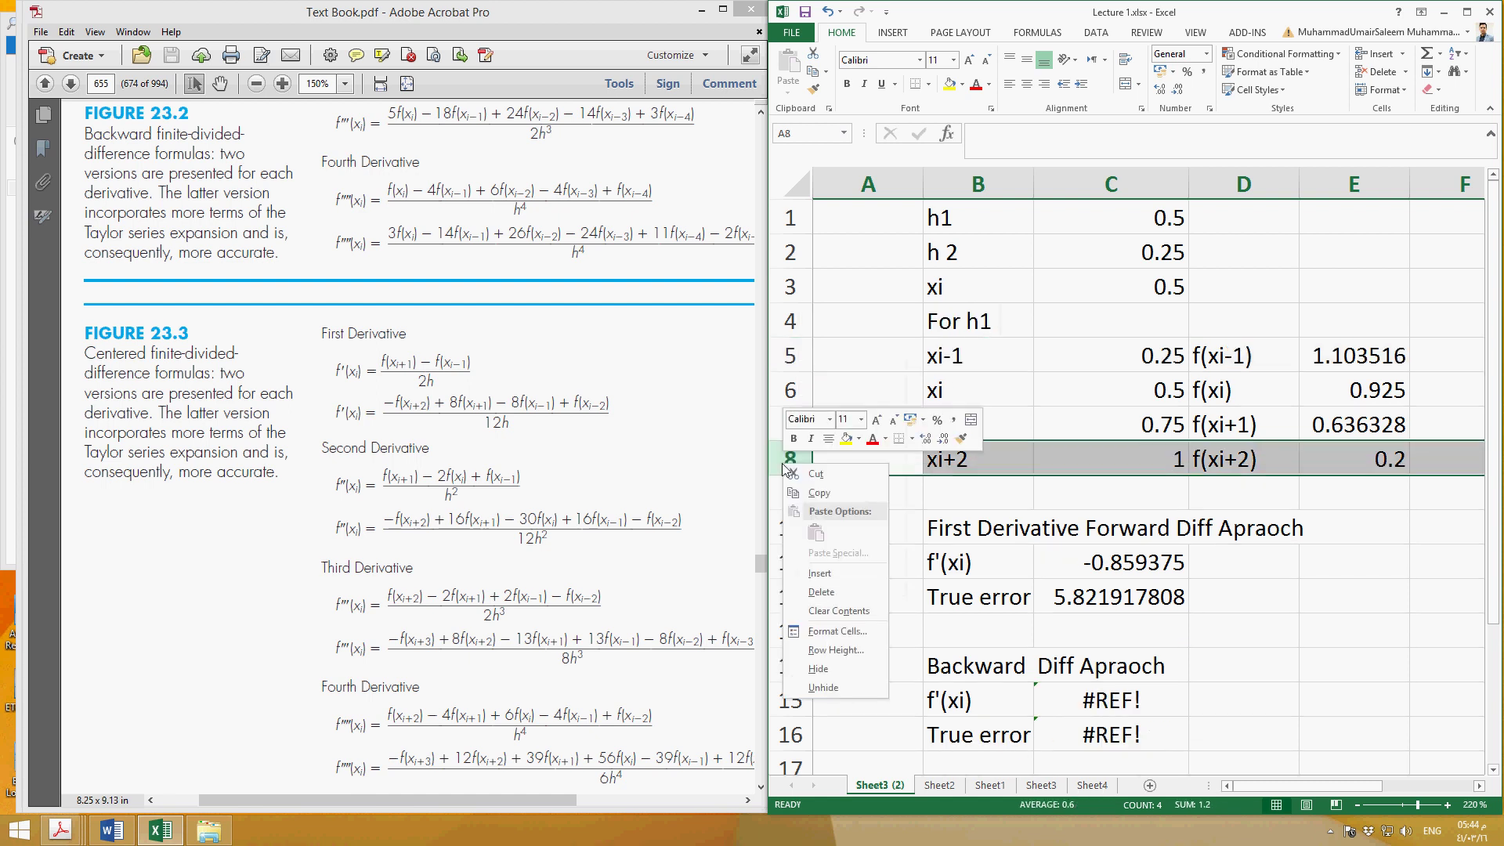
{"action": "left_click", "coordinate": [835, 596]}
Replace the xi-1 value in C5 with the partial entry 0.5-
{"action": "left_click", "coordinate": [1109, 431]}
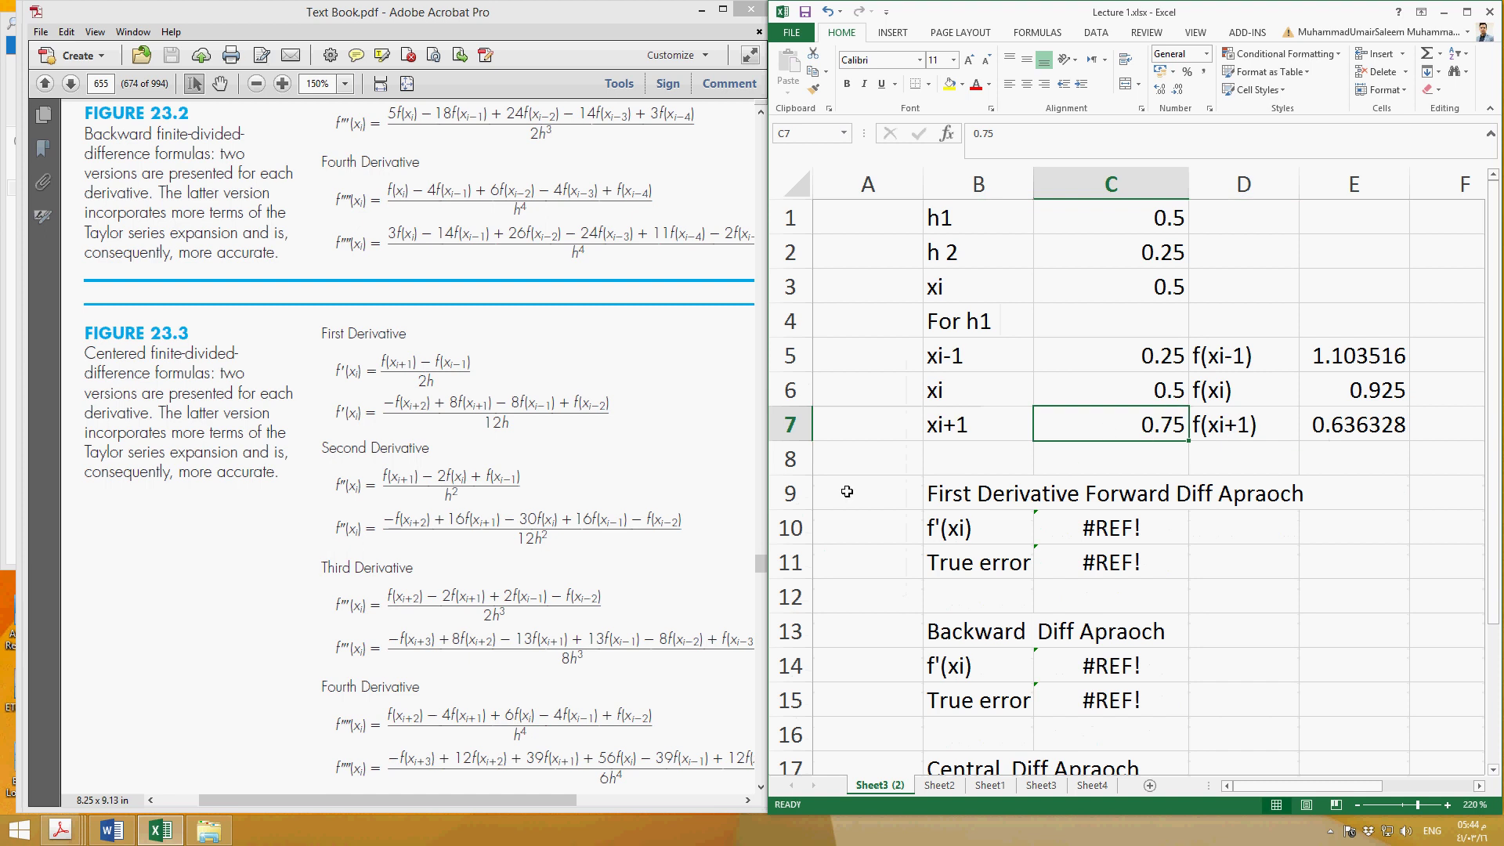
{"action": "left_click", "coordinate": [1141, 391]}
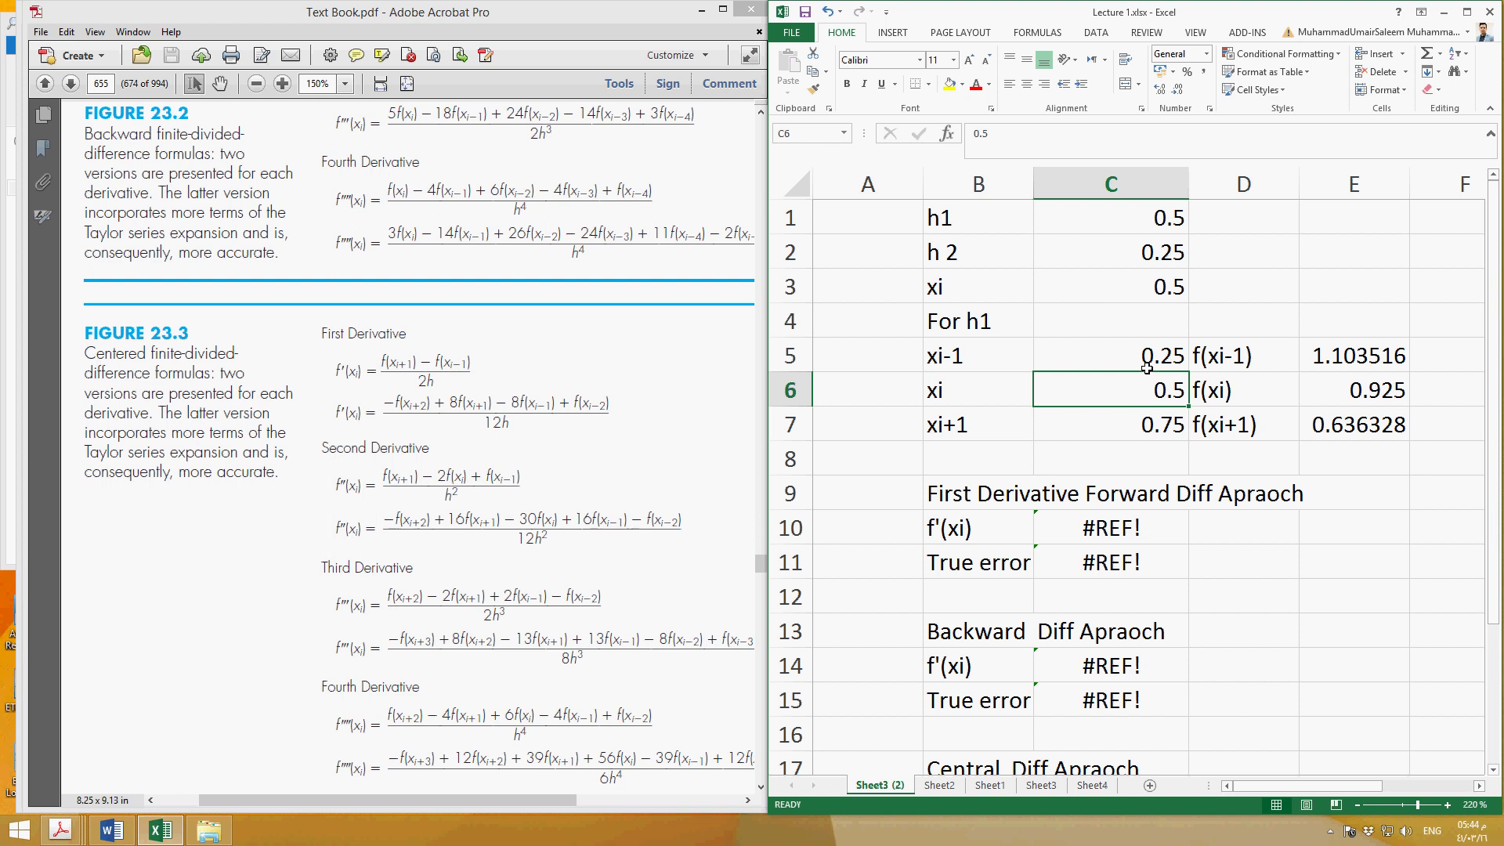
{"action": "left_click", "coordinate": [1146, 359]}
{"action": "double_click", "coordinate": [1147, 359]}
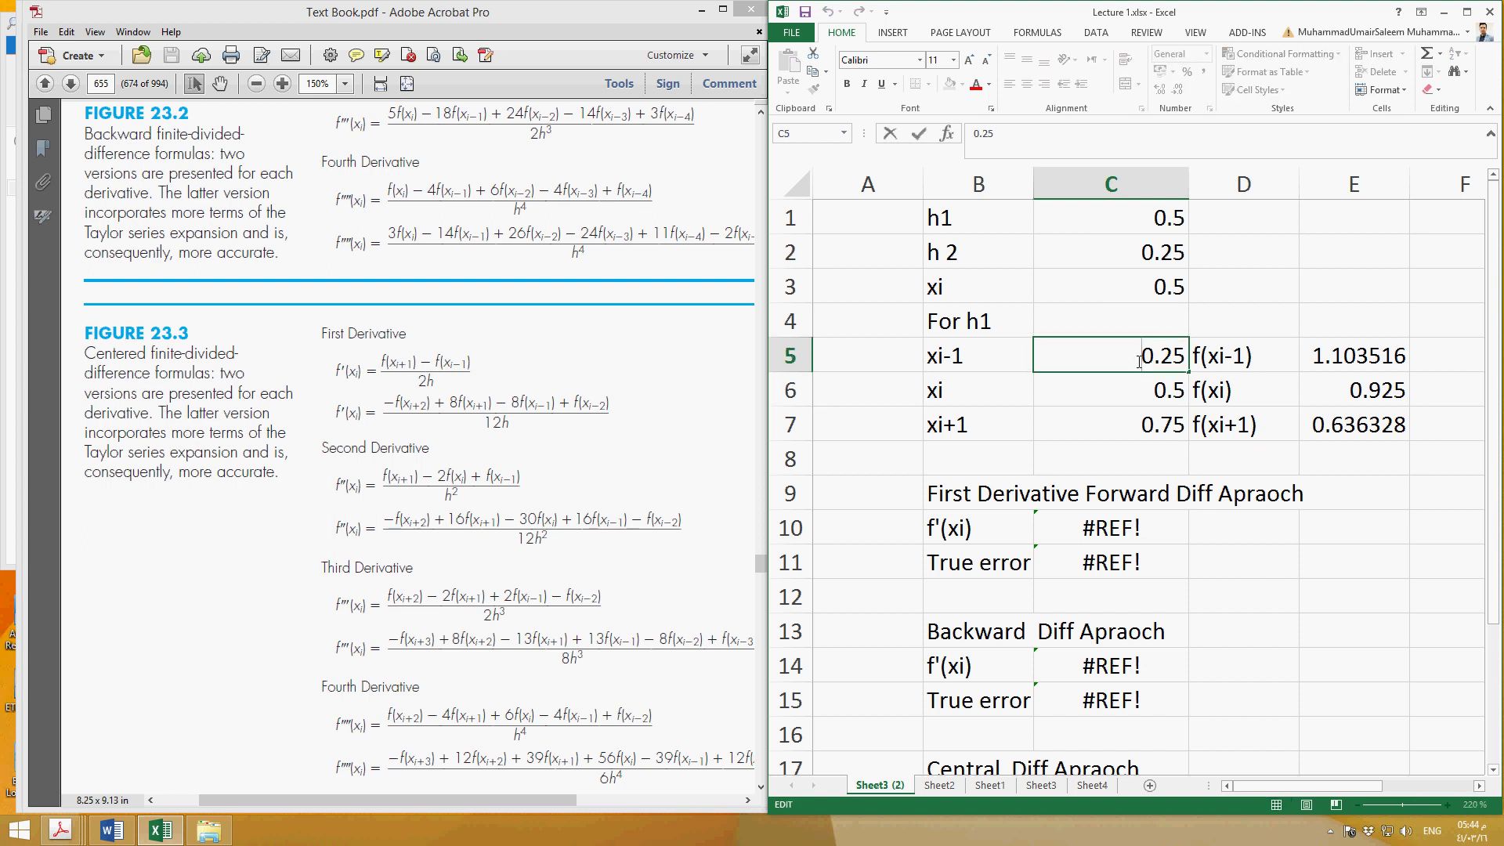
{"action": "left_click_drag", "start_coordinate": [1140, 358], "coordinate": [1190, 358]}
{"action": "type", "text": "0.5-0.5"}
{"action": "key", "text": "BackSpace"}
{"action": "key", "text": "BackSpace"}
{"action": "key", "text": "BackSpace"}
{"action": "left_click", "coordinate": [1171, 223]}
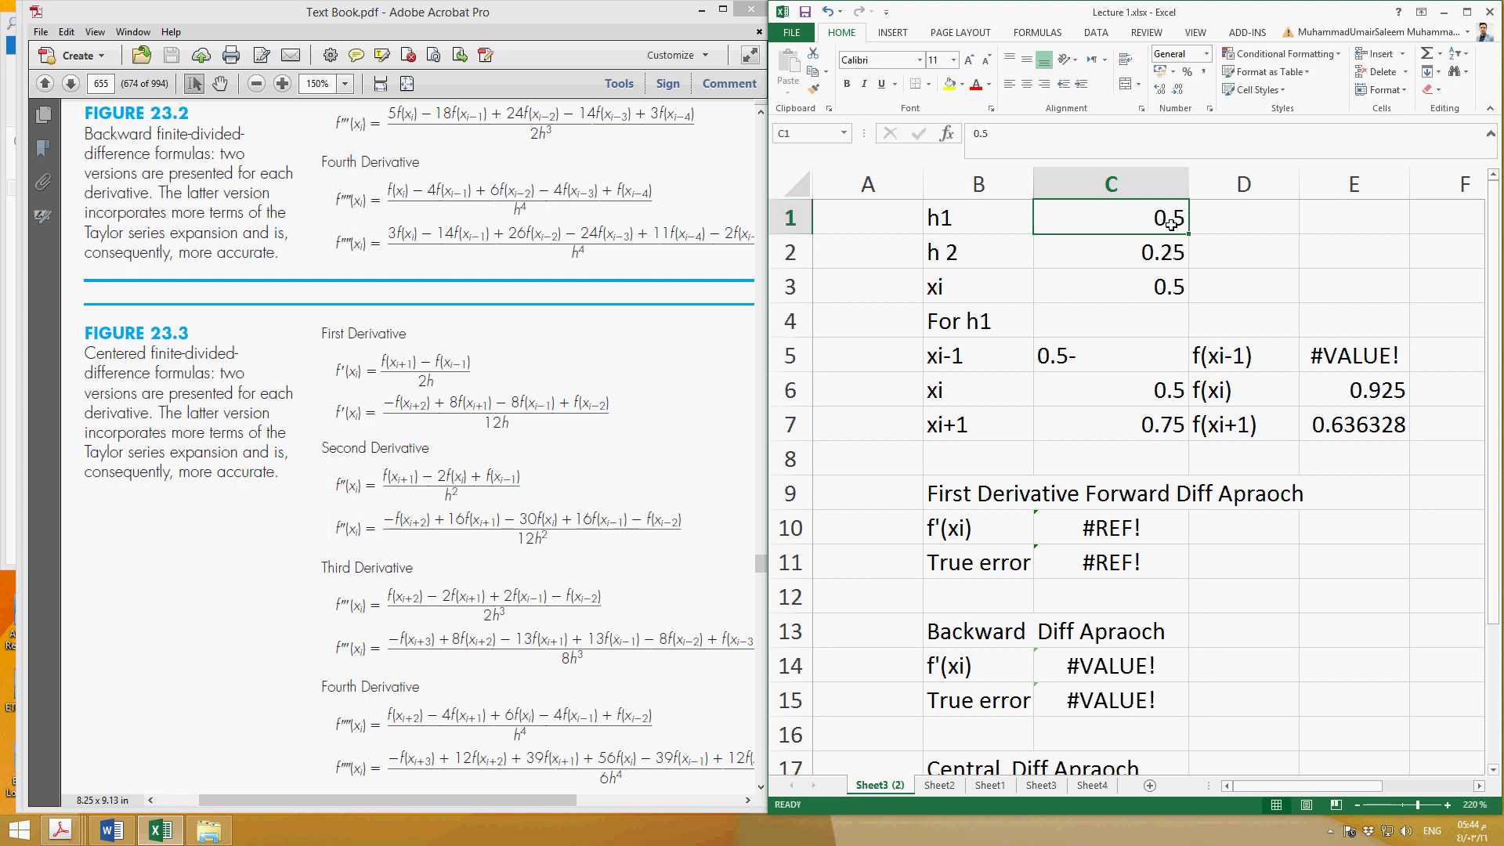
Complete the xi-1 entry in C5 as the formula =0.5-C1, using the h1 step size
{"action": "left_click", "coordinate": [1138, 329]}
{"action": "left_click", "coordinate": [1137, 357]}
{"action": "double_click", "coordinate": [1138, 357]}
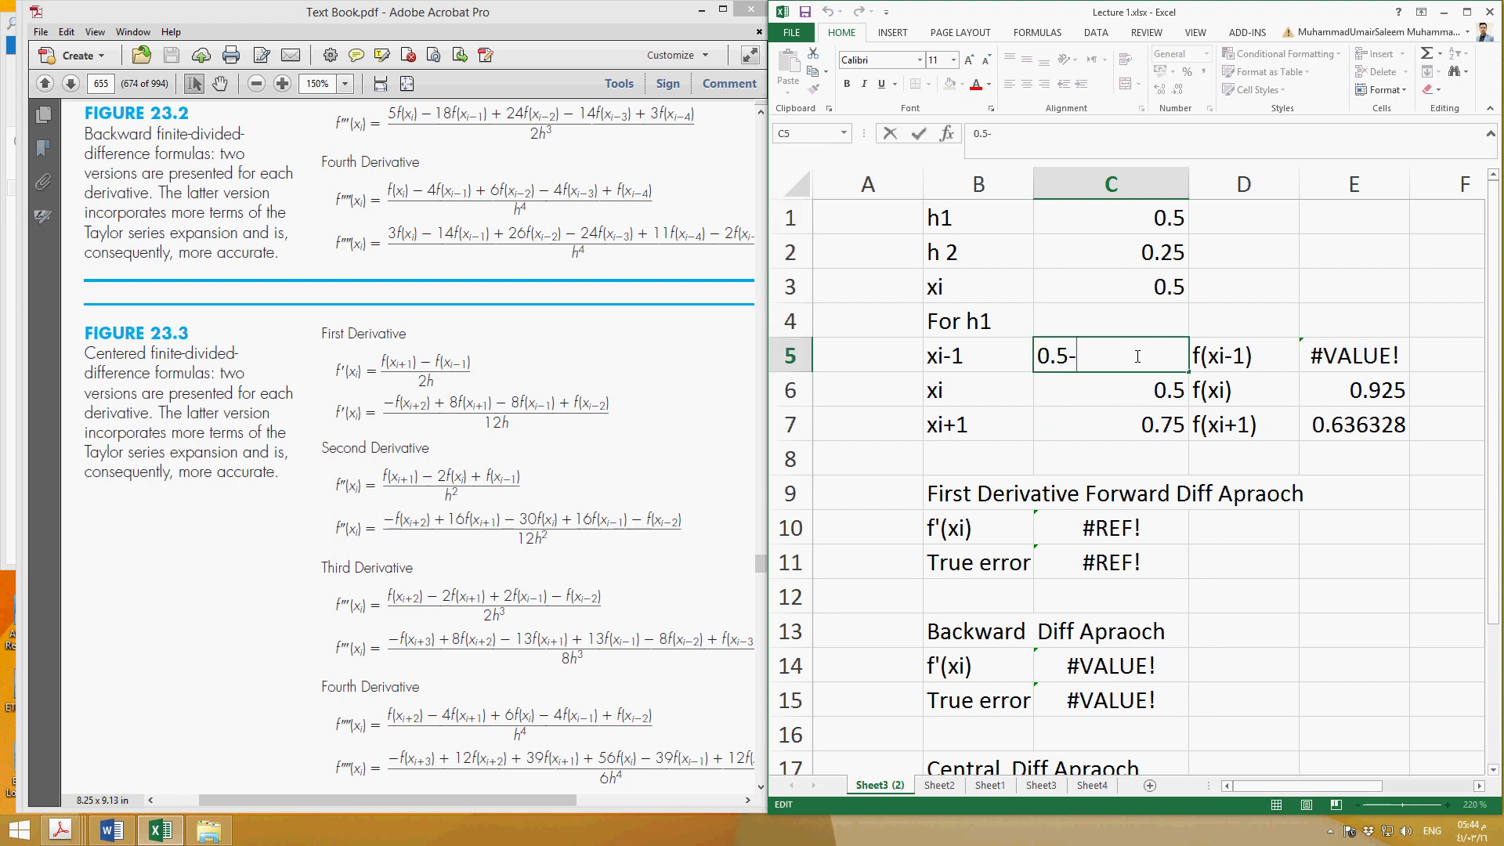
{"action": "left_click", "coordinate": [1049, 359]}
{"action": "type", "text": "="}
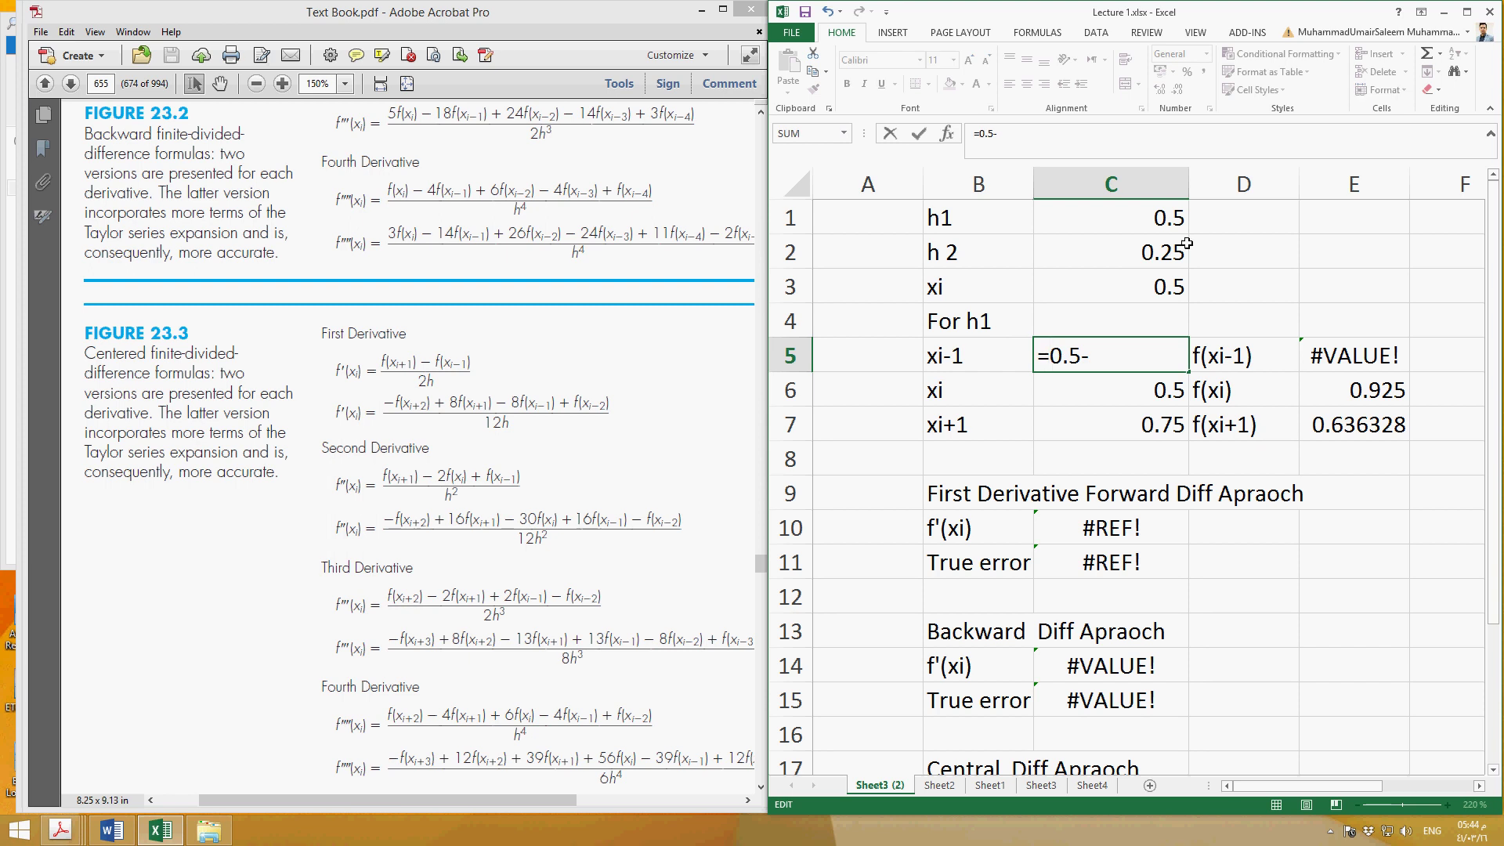
{"action": "left_click", "coordinate": [1168, 223]}
{"action": "key", "text": "BackSpace"}
{"action": "key", "text": "BackSpace"}
{"action": "left_click", "coordinate": [1169, 210]}
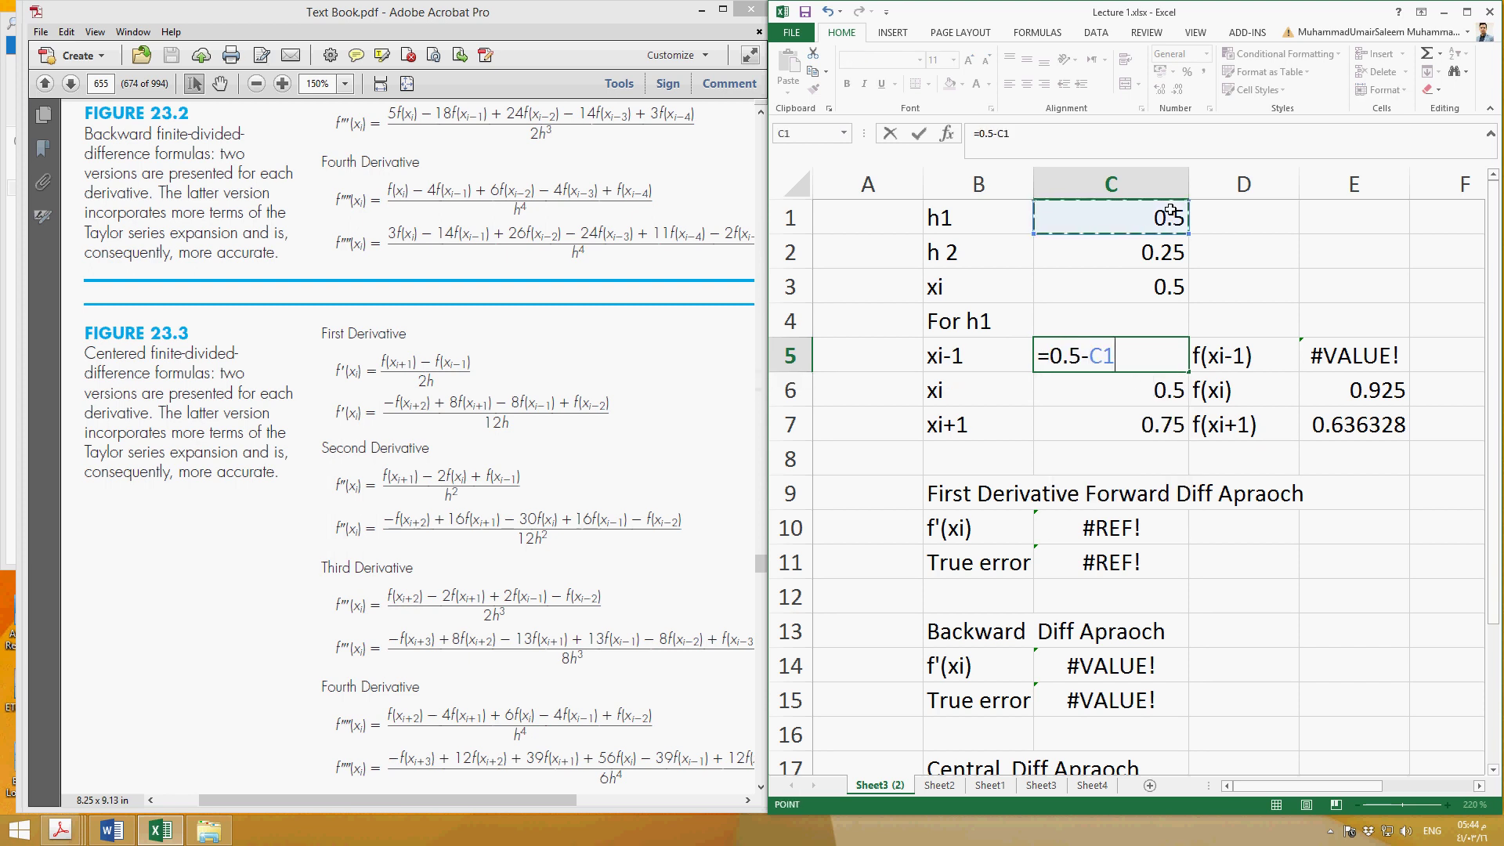
{"action": "key", "text": "Return"}
Set the xi+1 value in C7 to the formula =0.5+C1
{"action": "left_click", "coordinate": [1172, 427]}
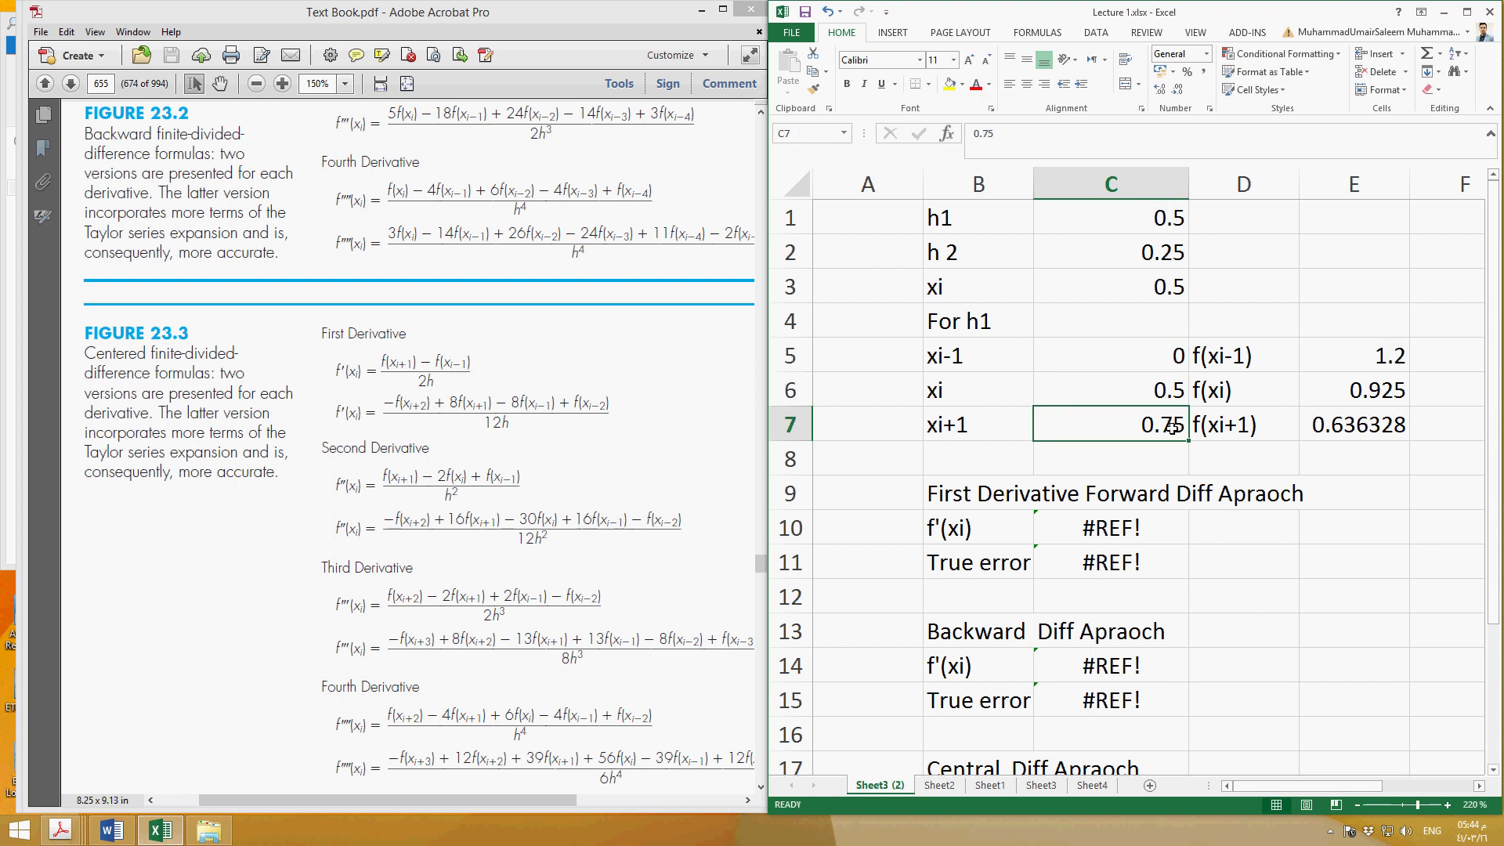
{"action": "type", "text": "=0.5+"}
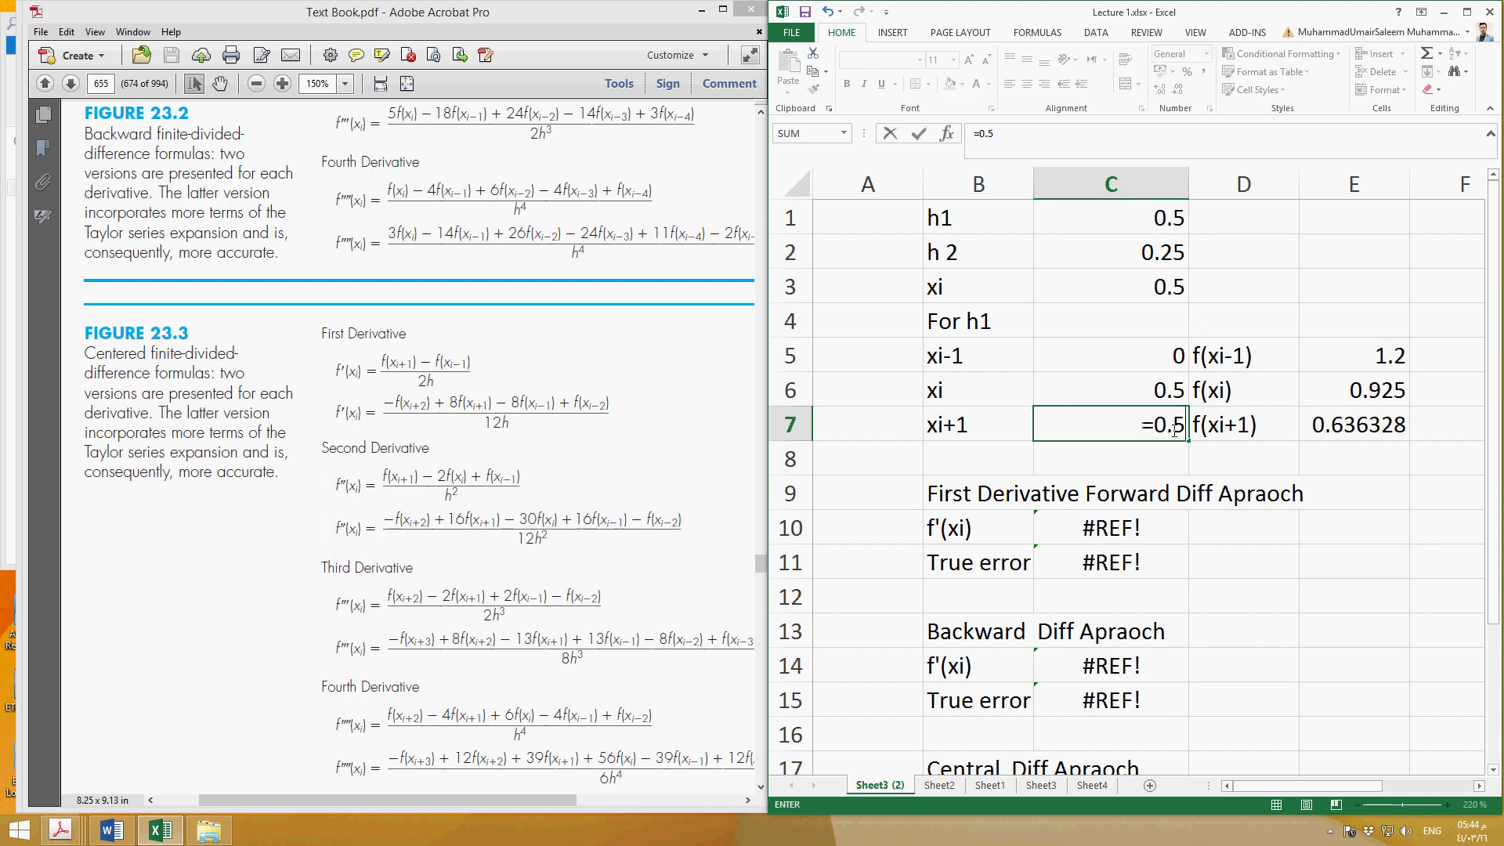
{"action": "left_click", "coordinate": [1176, 223]}
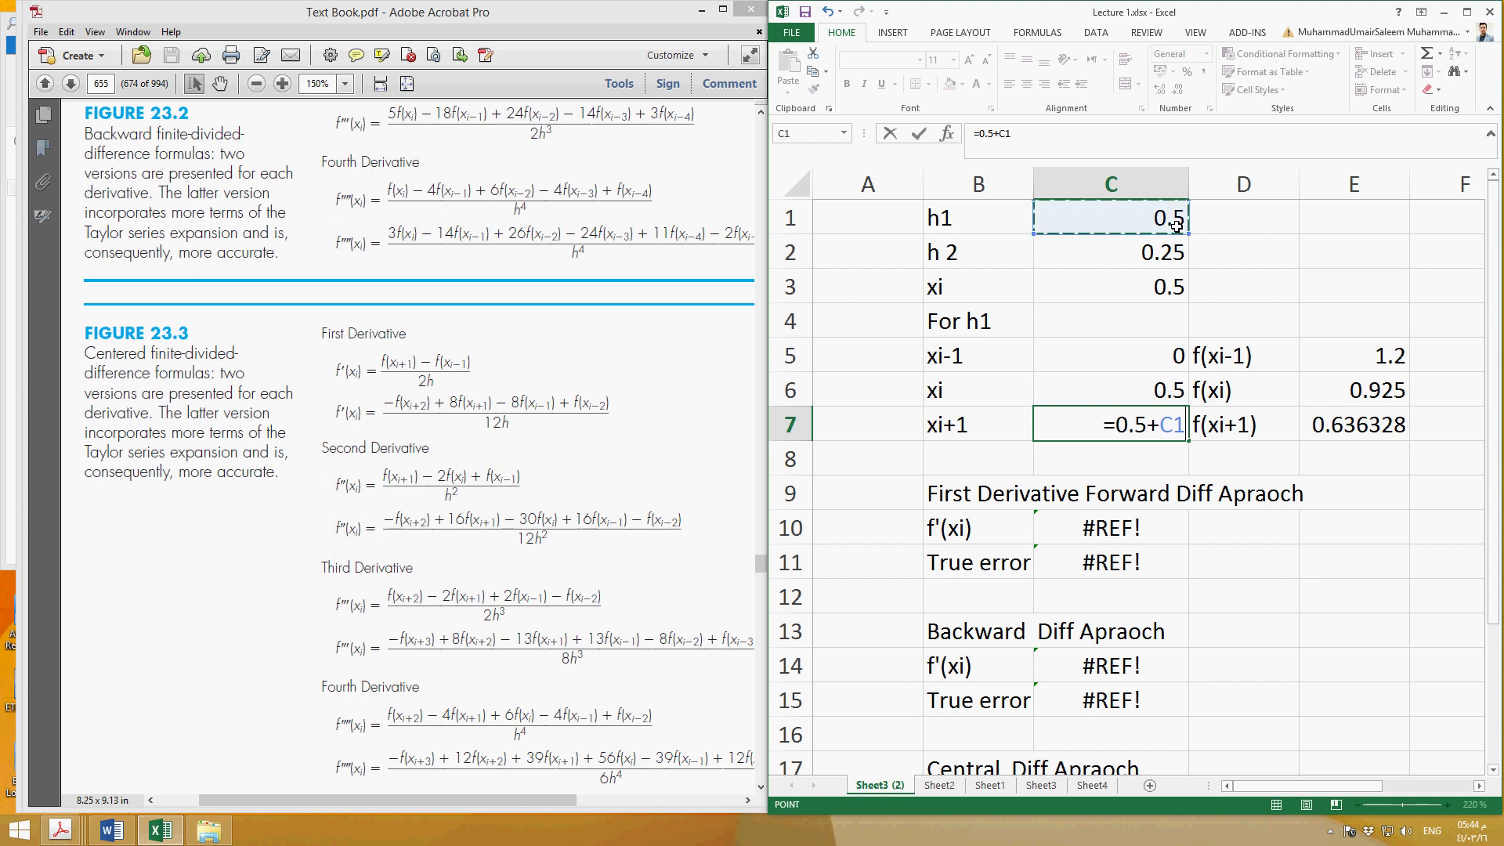
{"action": "key", "text": "Return"}
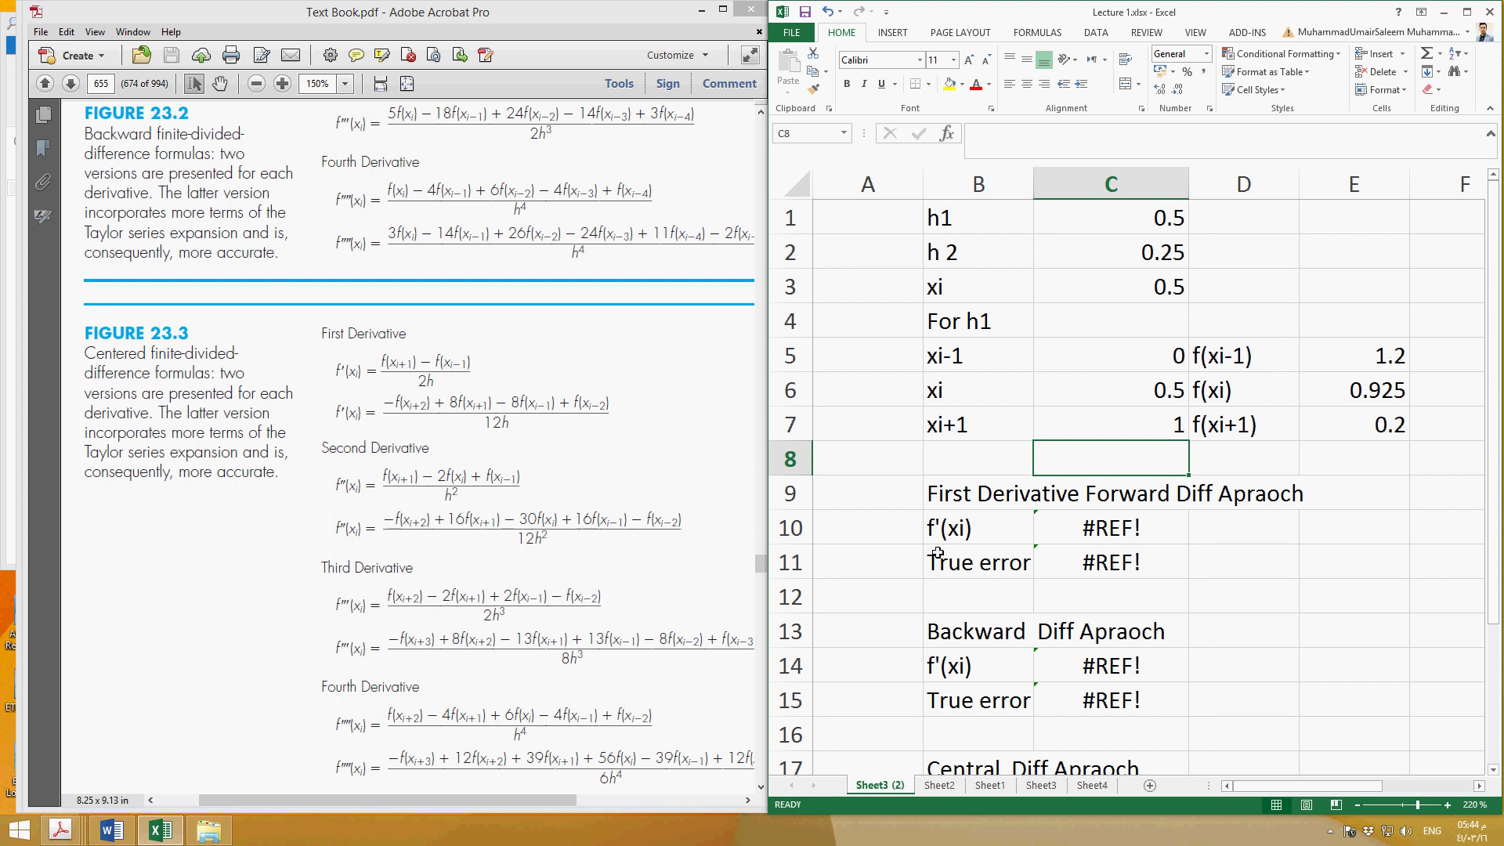
Enter the centered-difference first derivative =(E7-E5)/(2*C1) in C10 beside the first f'(xi) label
{"action": "left_click", "coordinate": [1060, 530]}
{"action": "type", "text": "="}
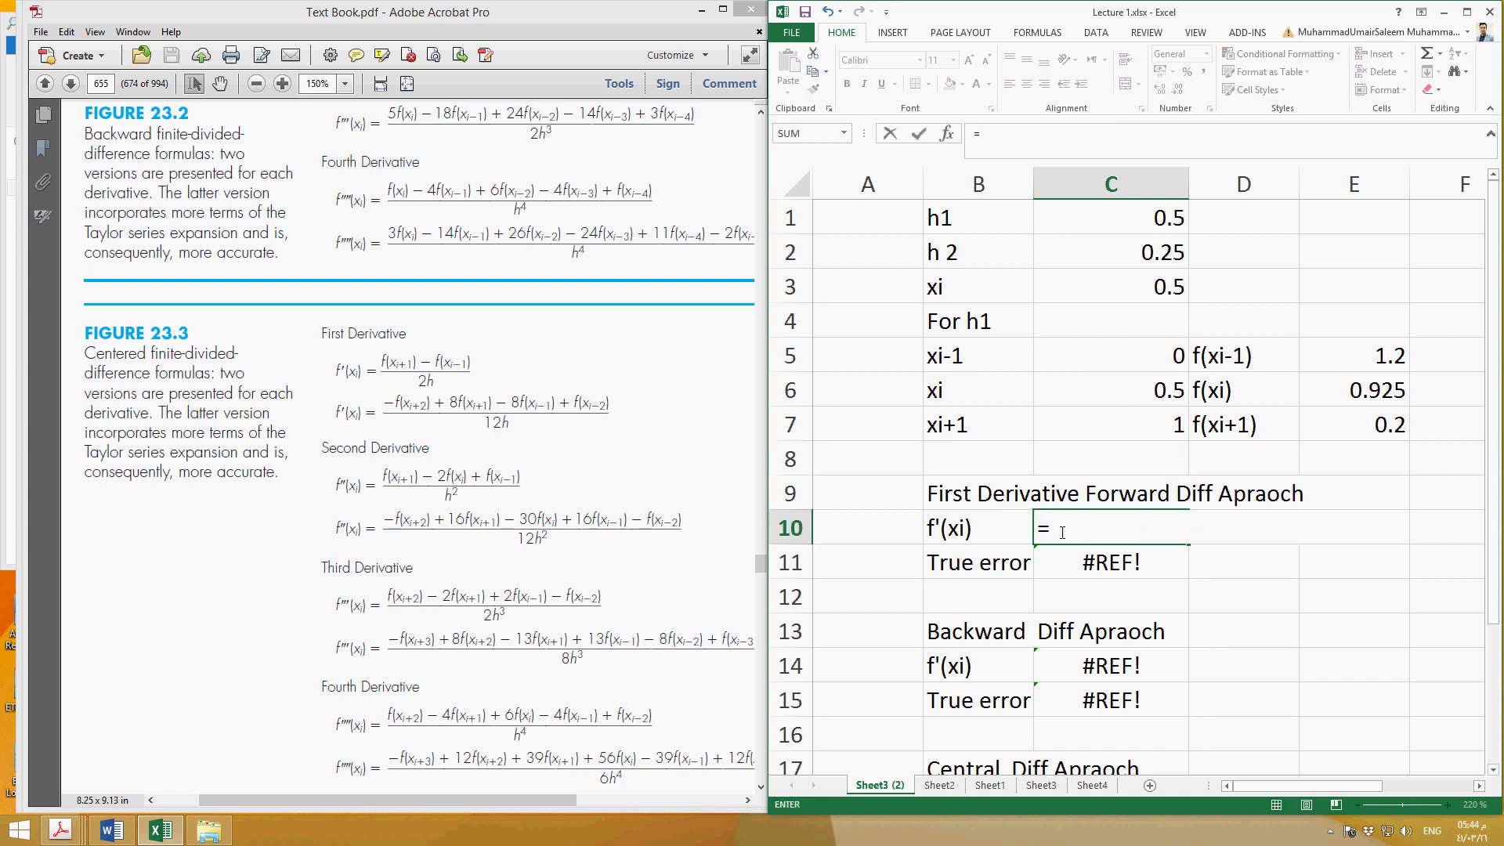
{"action": "type", "text": "("}
{"action": "left_click", "coordinate": [1393, 433]}
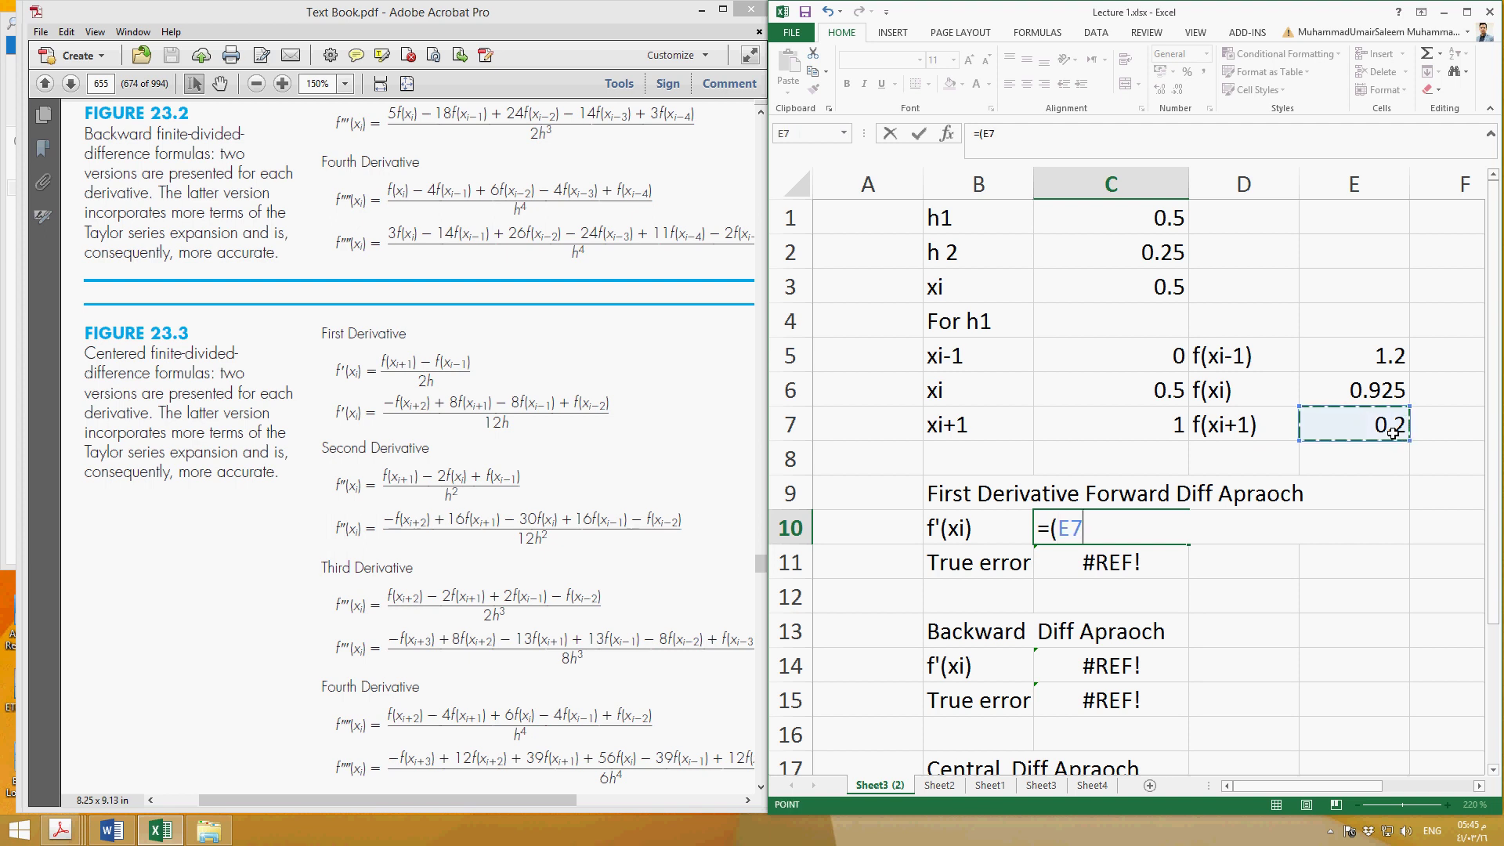
{"action": "type", "text": "-"}
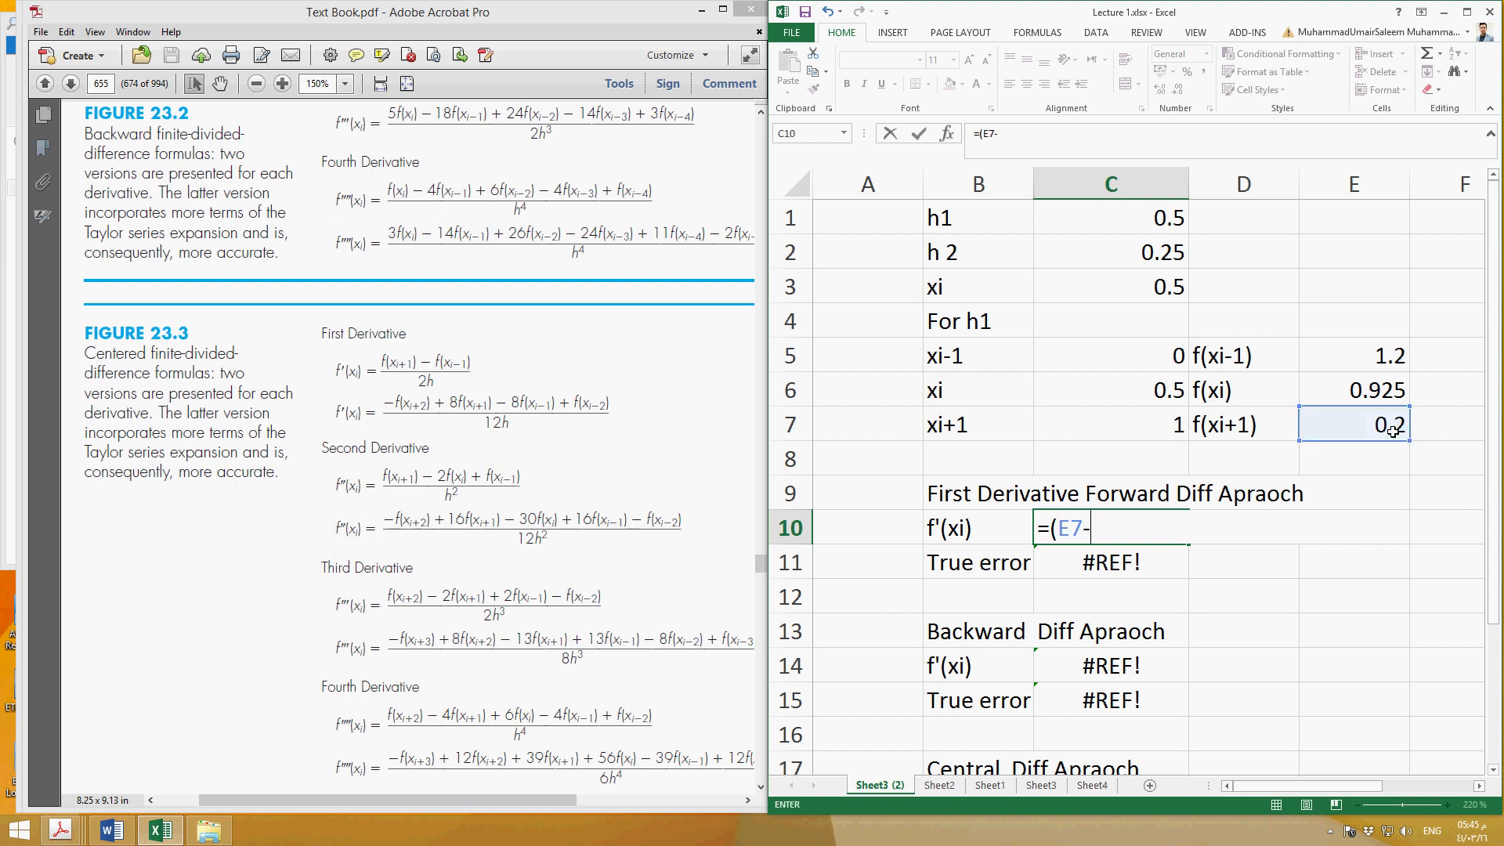
{"action": "left_click", "coordinate": [1398, 370]}
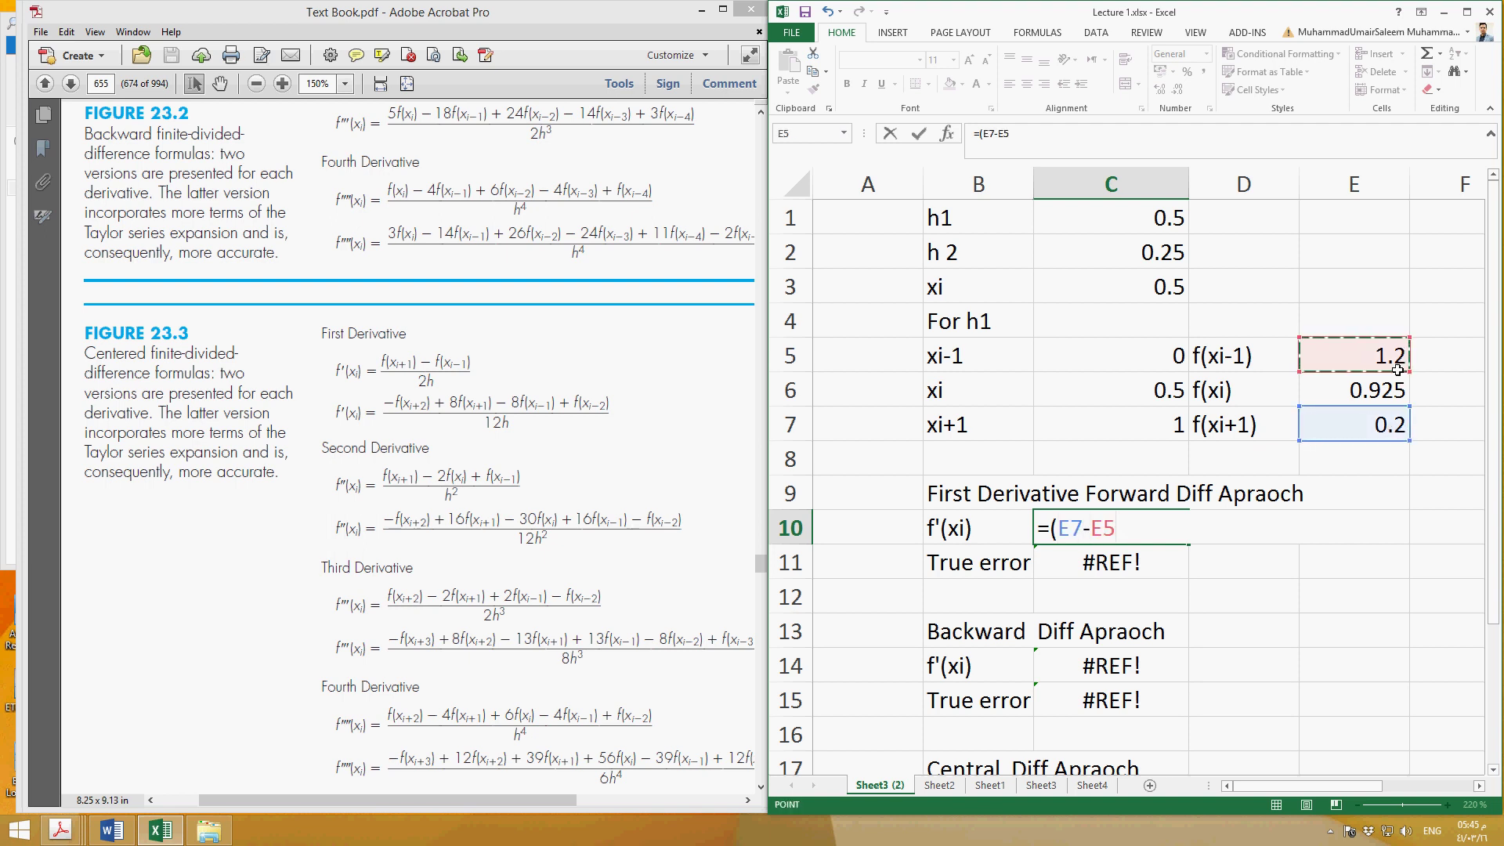
{"action": "type", "text": ")/(2*"}
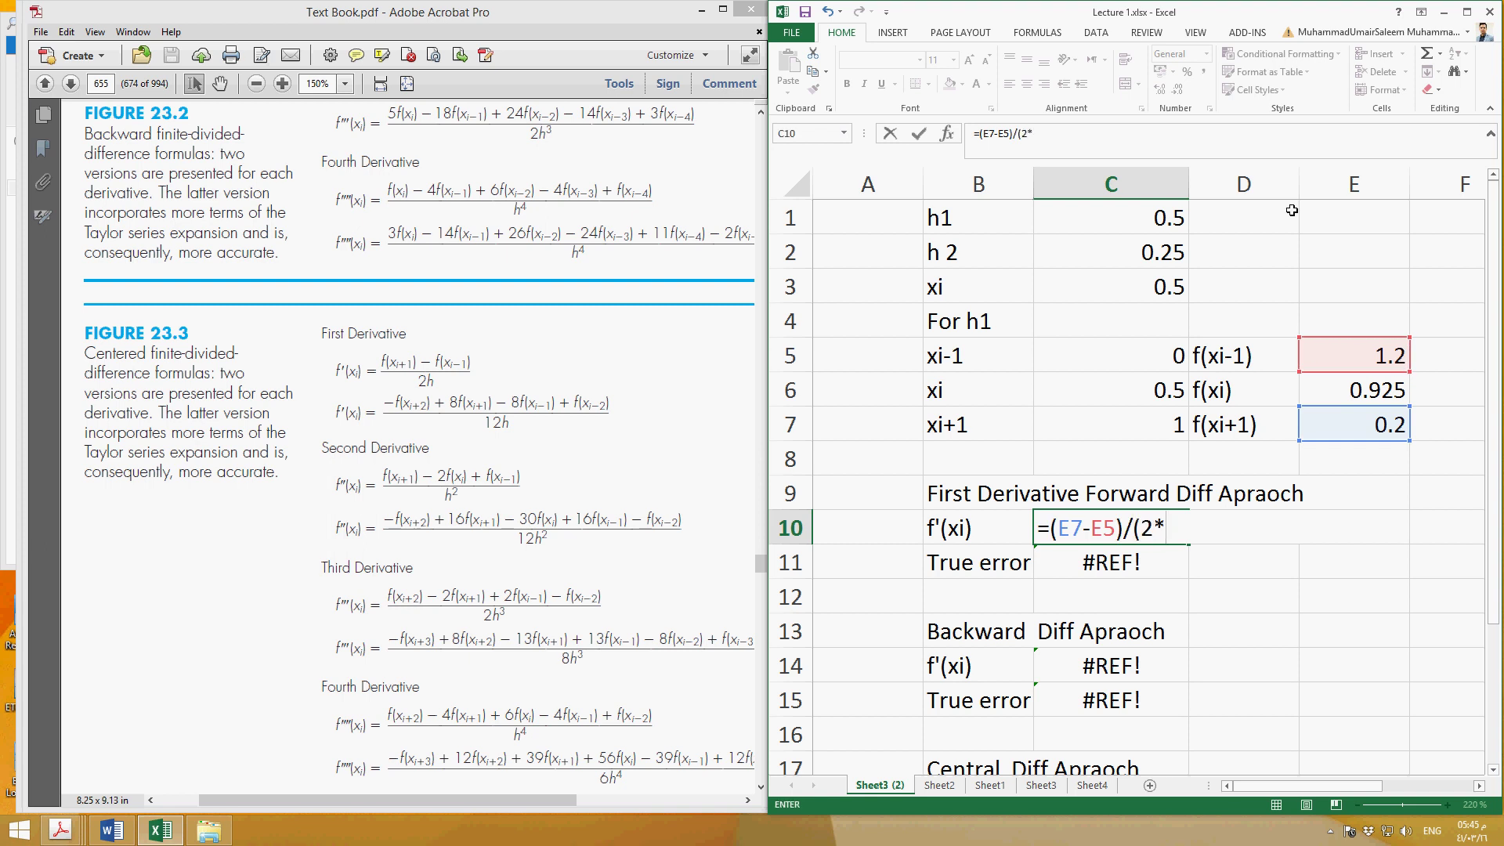
{"action": "left_click", "coordinate": [1181, 220]}
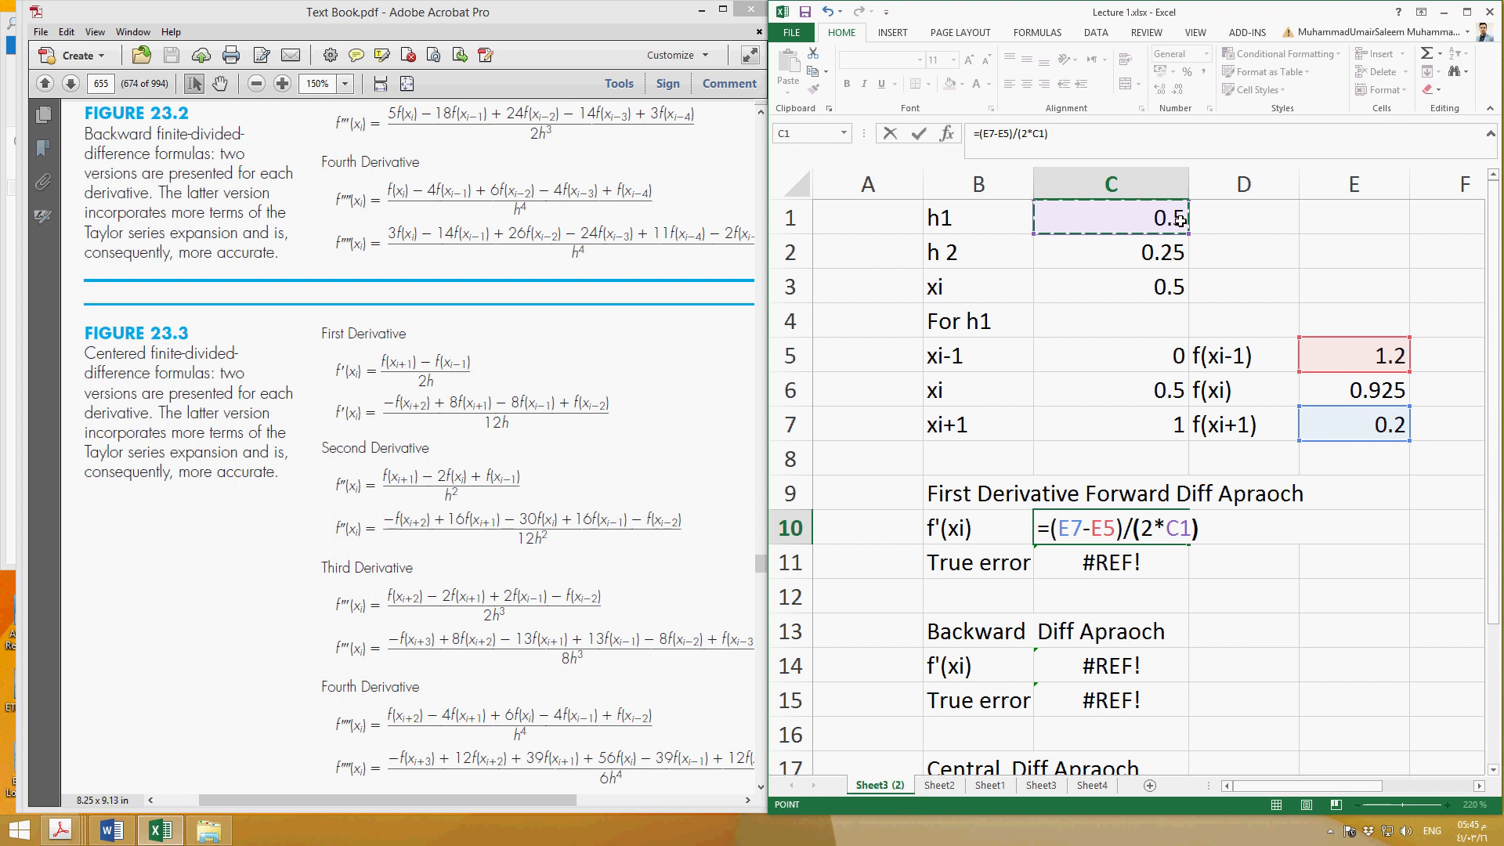
{"action": "type", "text": ")"}
{"action": "key", "text": "Return"}
{"action": "key", "text": "Up"}
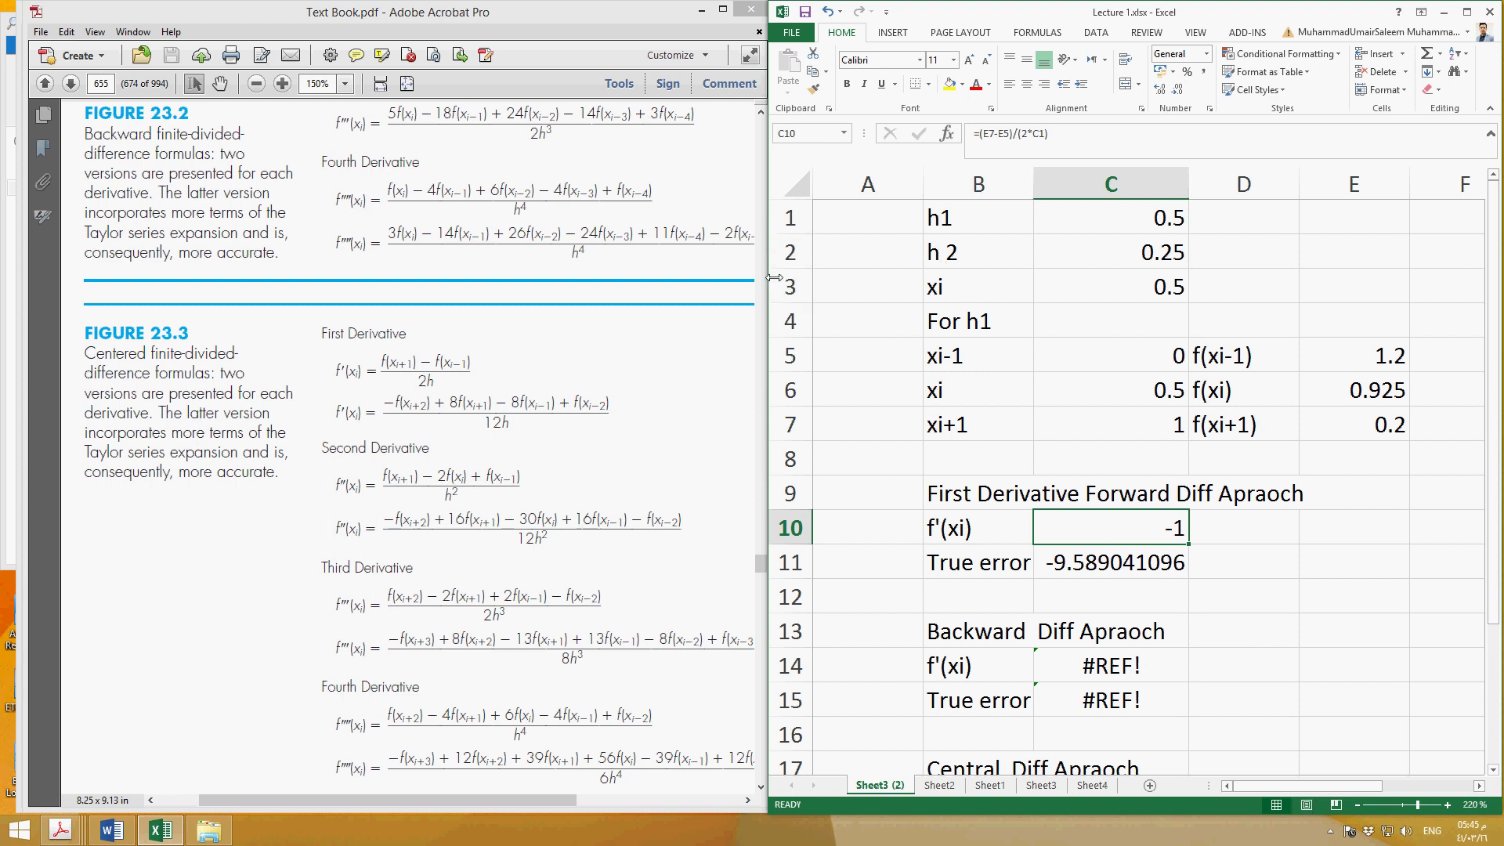
Widen the Excel window over the PDF viewer so that more worksheet columns are in view
{"action": "left_click_drag", "start_coordinate": [774, 277], "coordinate": [281, 278]}
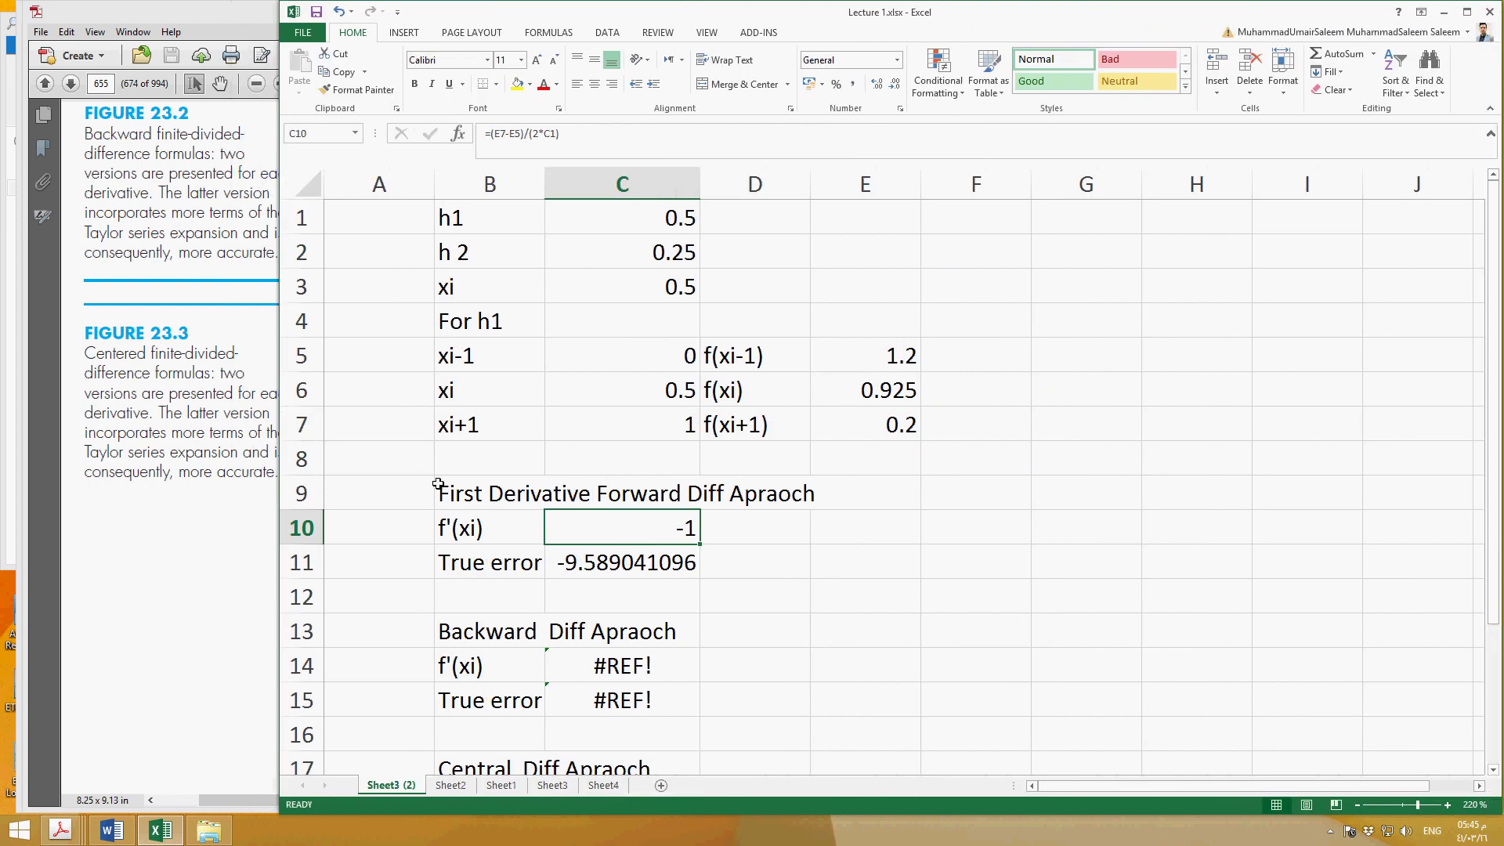
{"action": "left_click", "coordinate": [1093, 533]}
{"action": "left_click", "coordinate": [486, 324]}
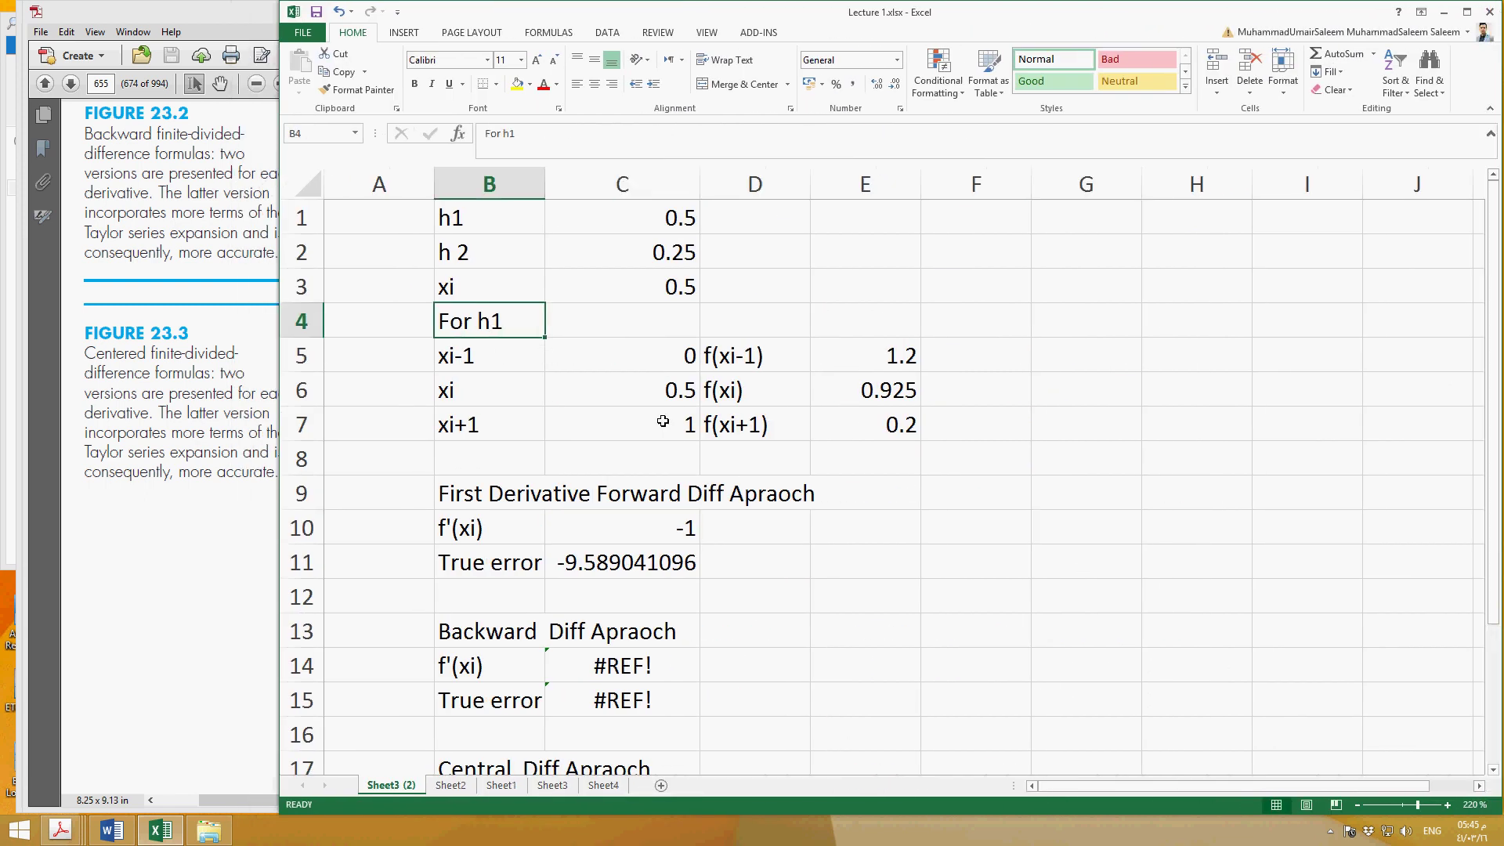
{"action": "key", "text": "ctrl+c"}
{"action": "left_click", "coordinate": [974, 333]}
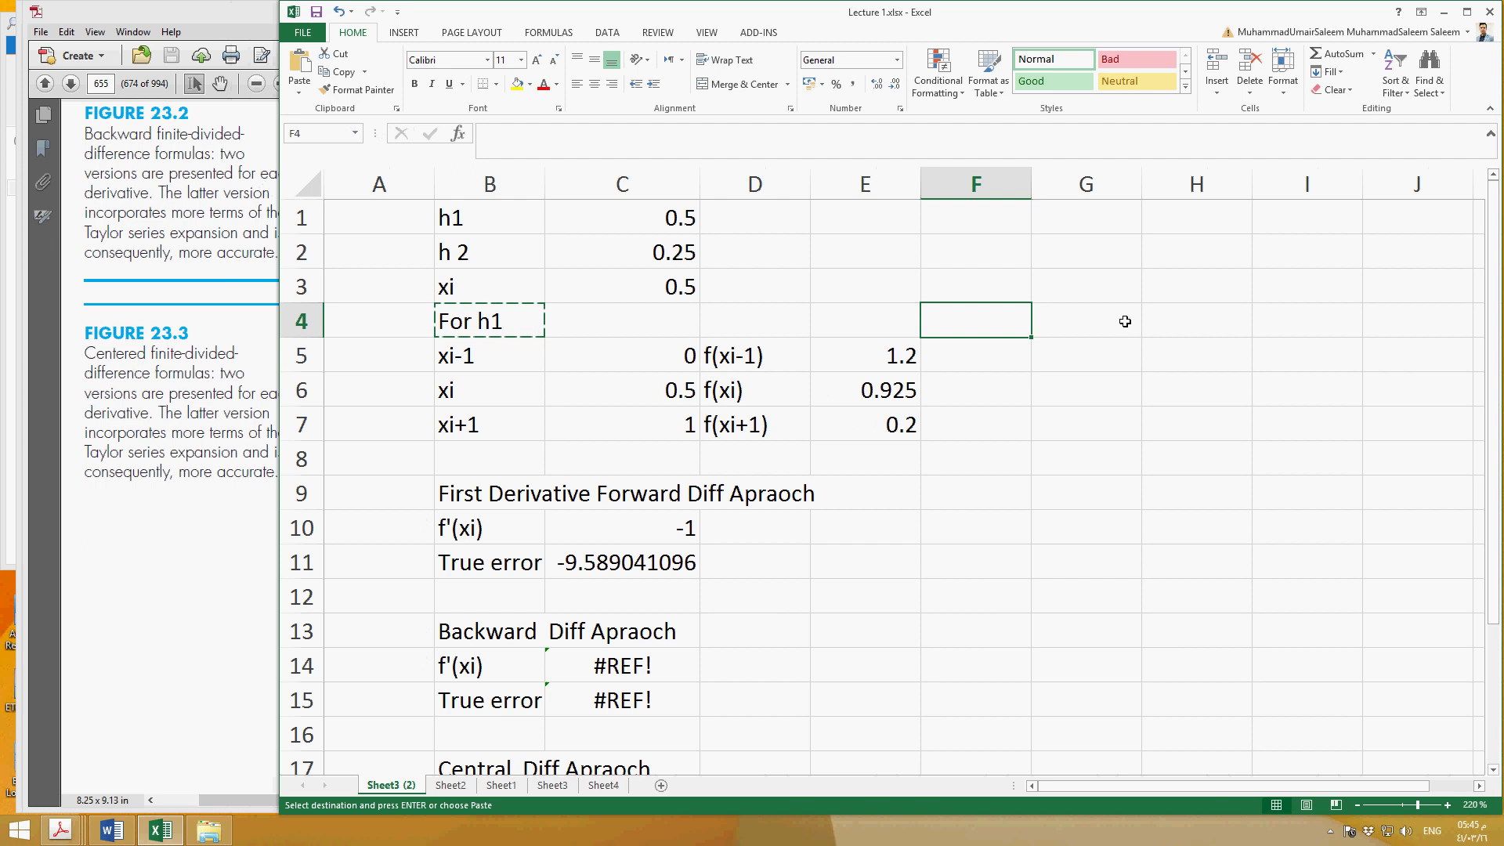
{"action": "left_click", "coordinate": [1125, 321]}
{"action": "key", "text": "Escape"}
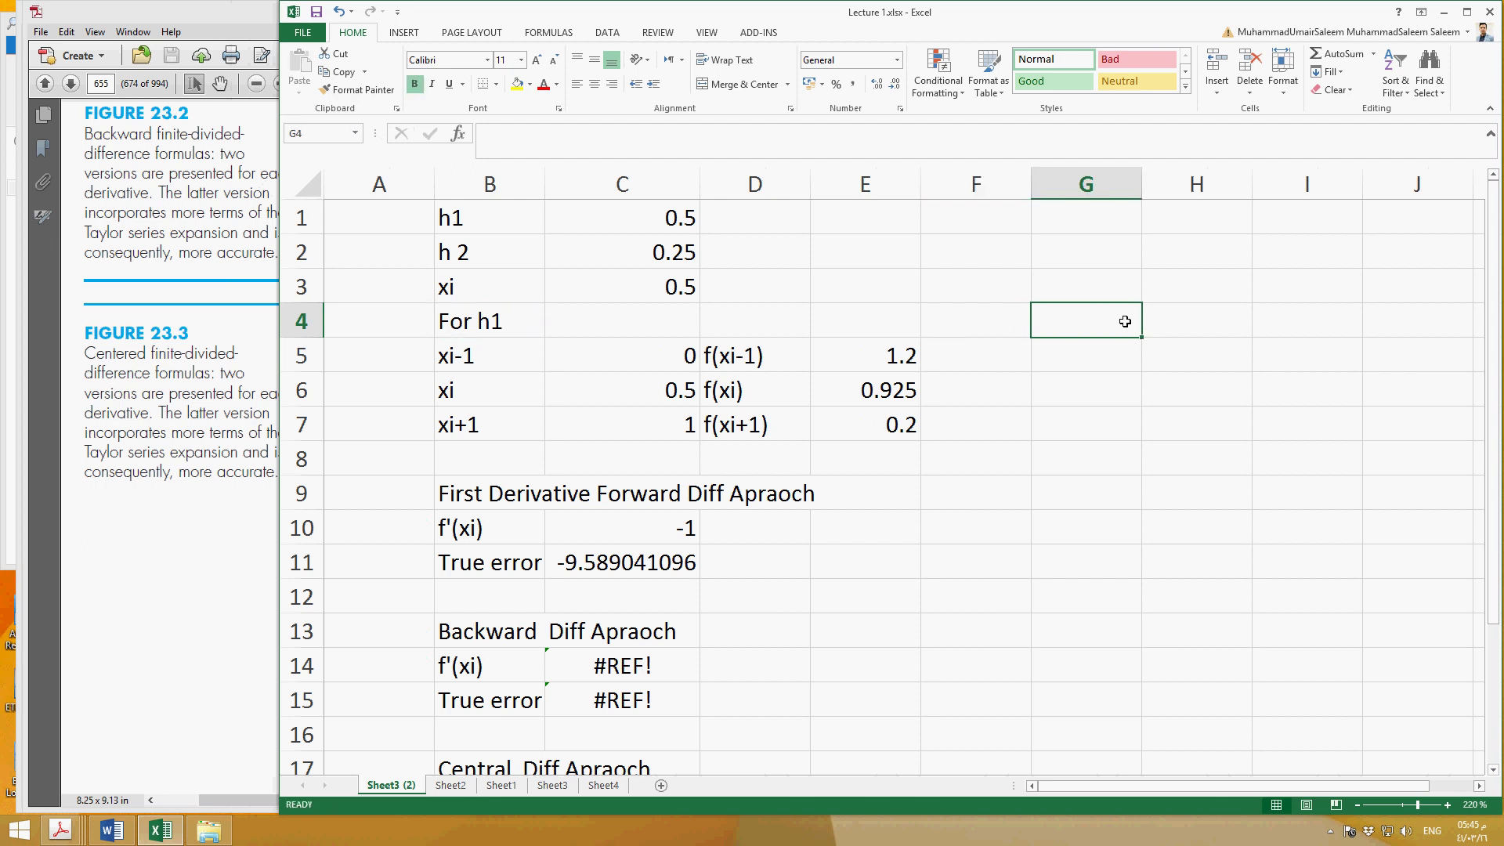
{"action": "left_click", "coordinate": [1090, 416]}
Copy the "For h1" table in B4:E7 and paste it into G4:J7
{"action": "left_click_drag", "start_coordinate": [508, 326], "coordinate": [856, 423]}
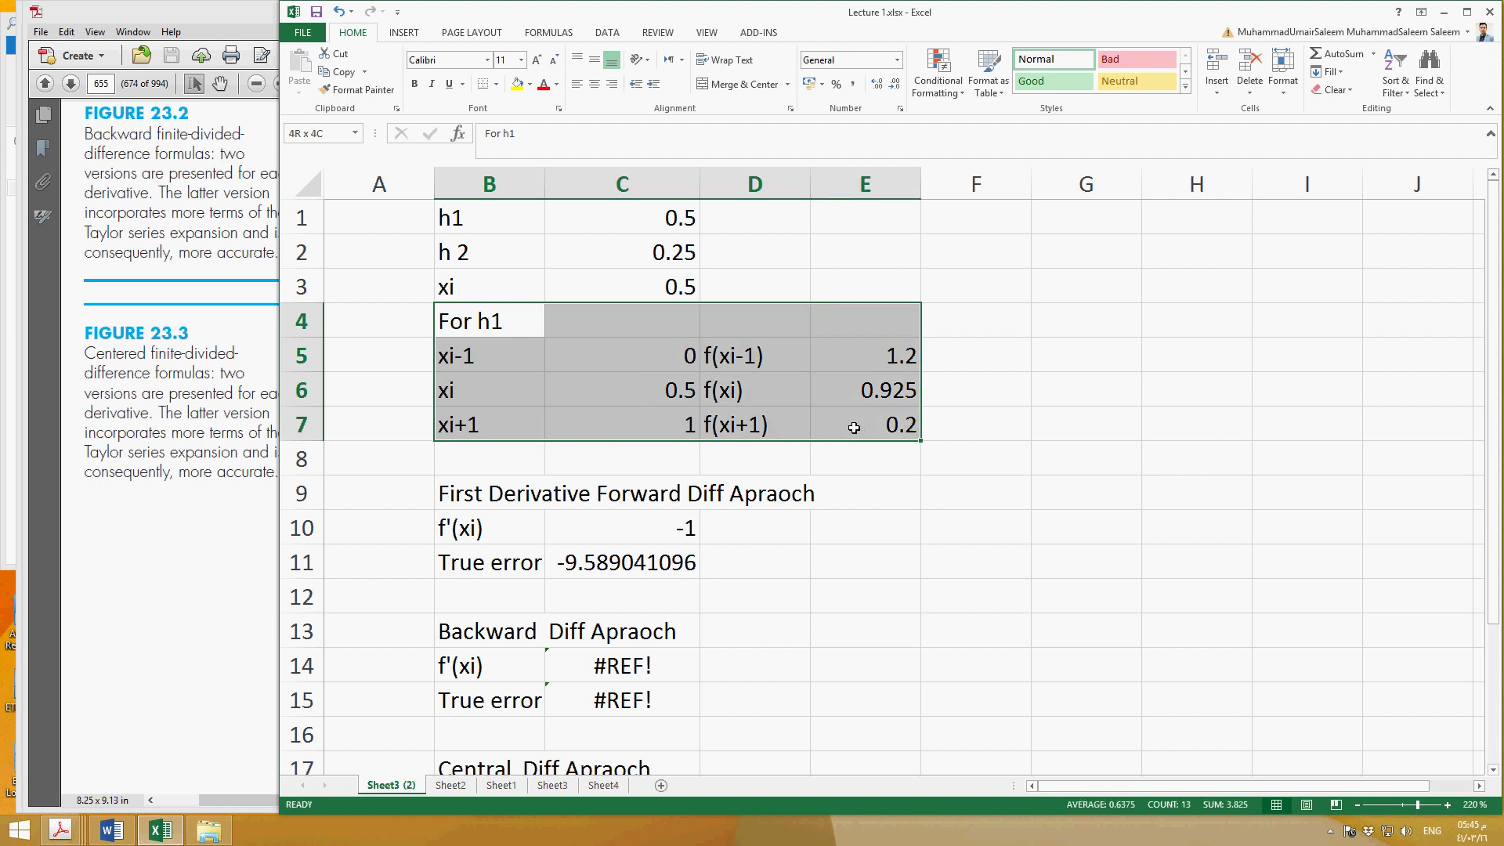
{"action": "key", "text": "ctrl+c"}
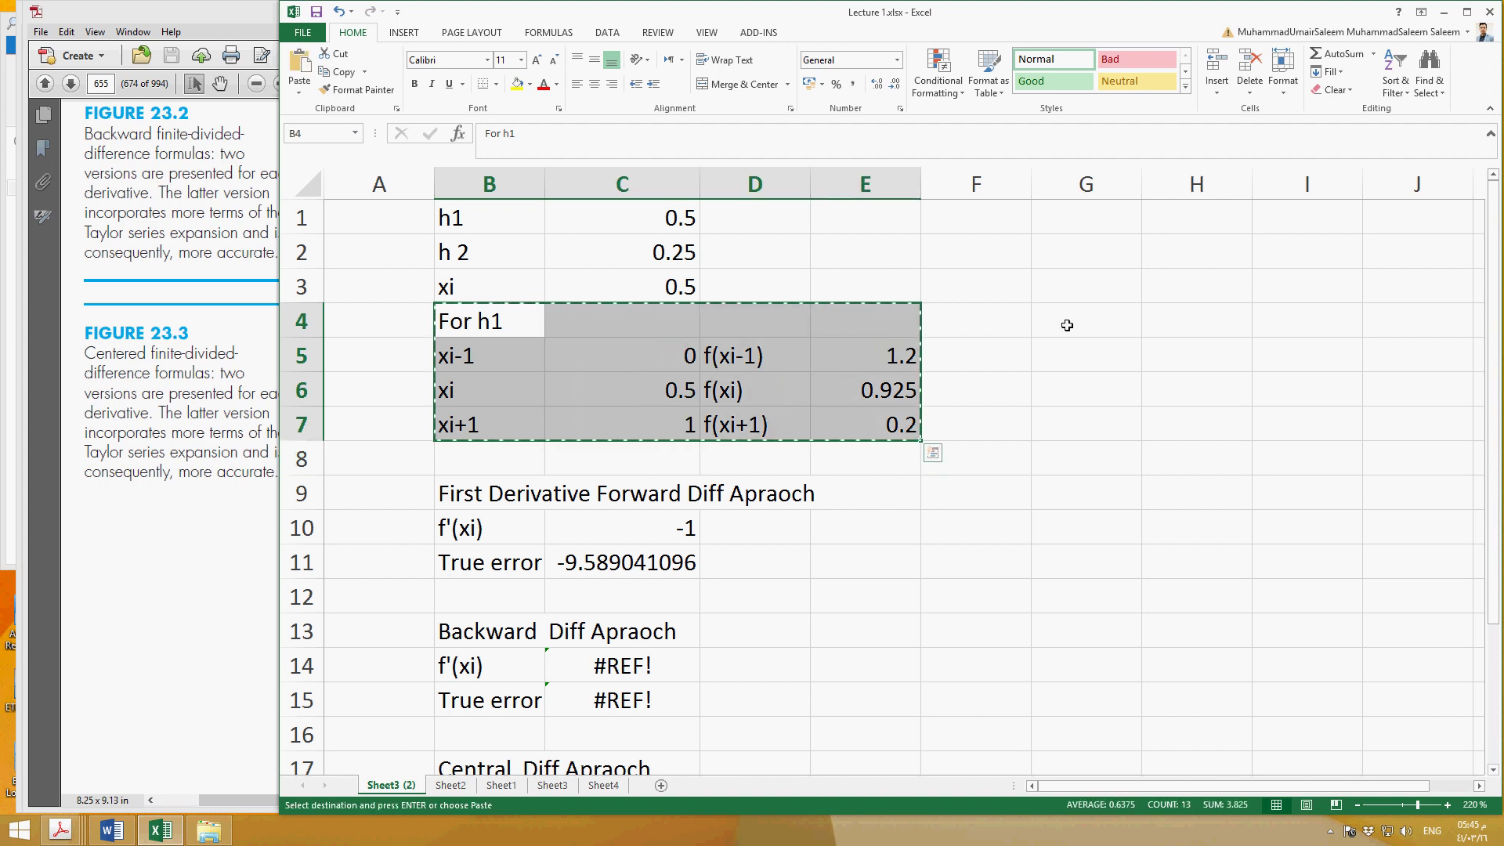
{"action": "left_click_drag", "start_coordinate": [1067, 326], "coordinate": [1420, 438]}
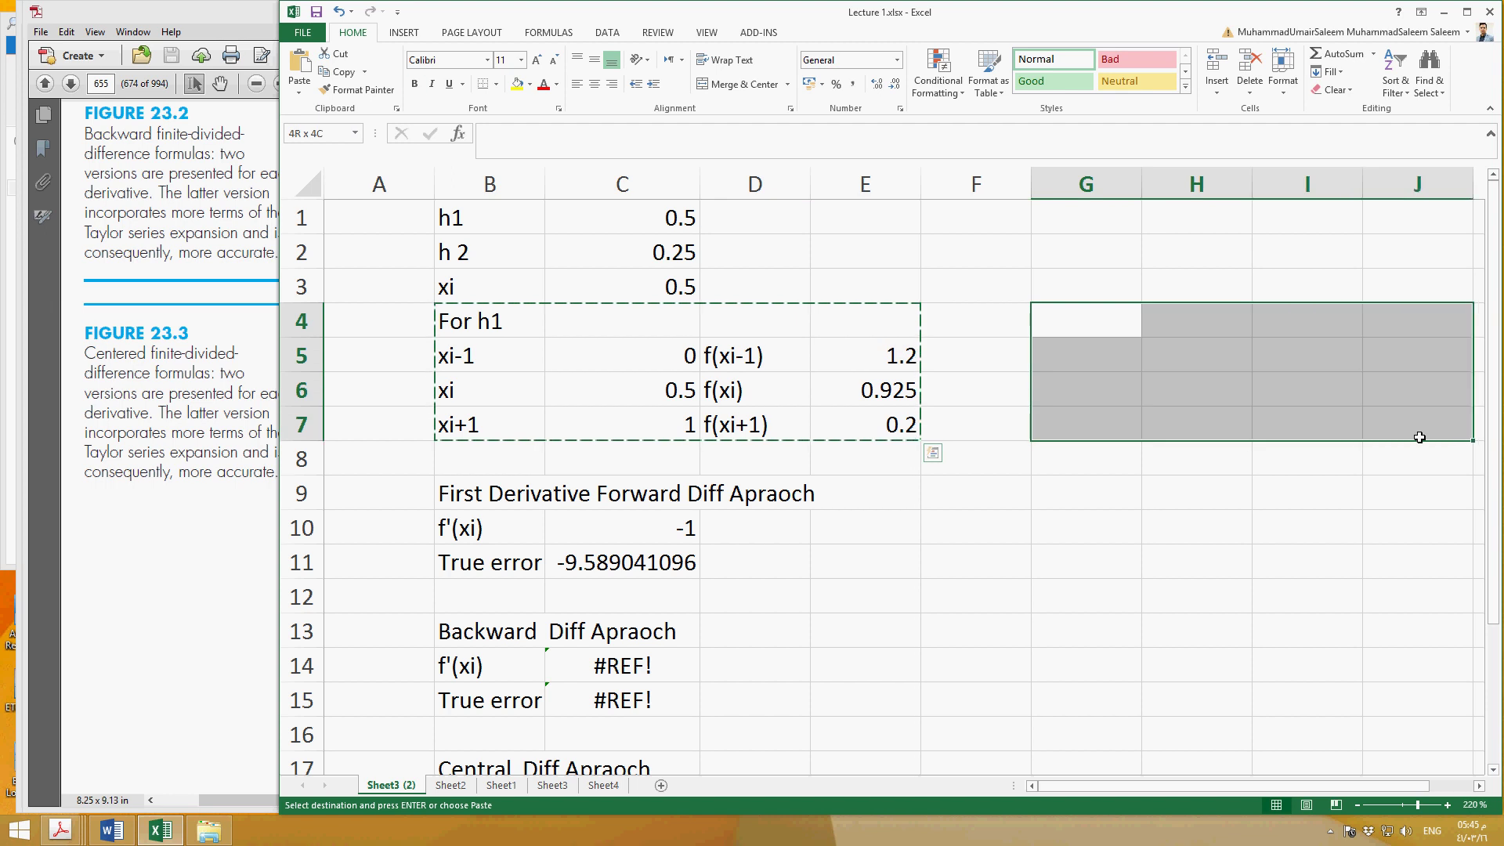
{"action": "key", "text": "ctrl+v"}
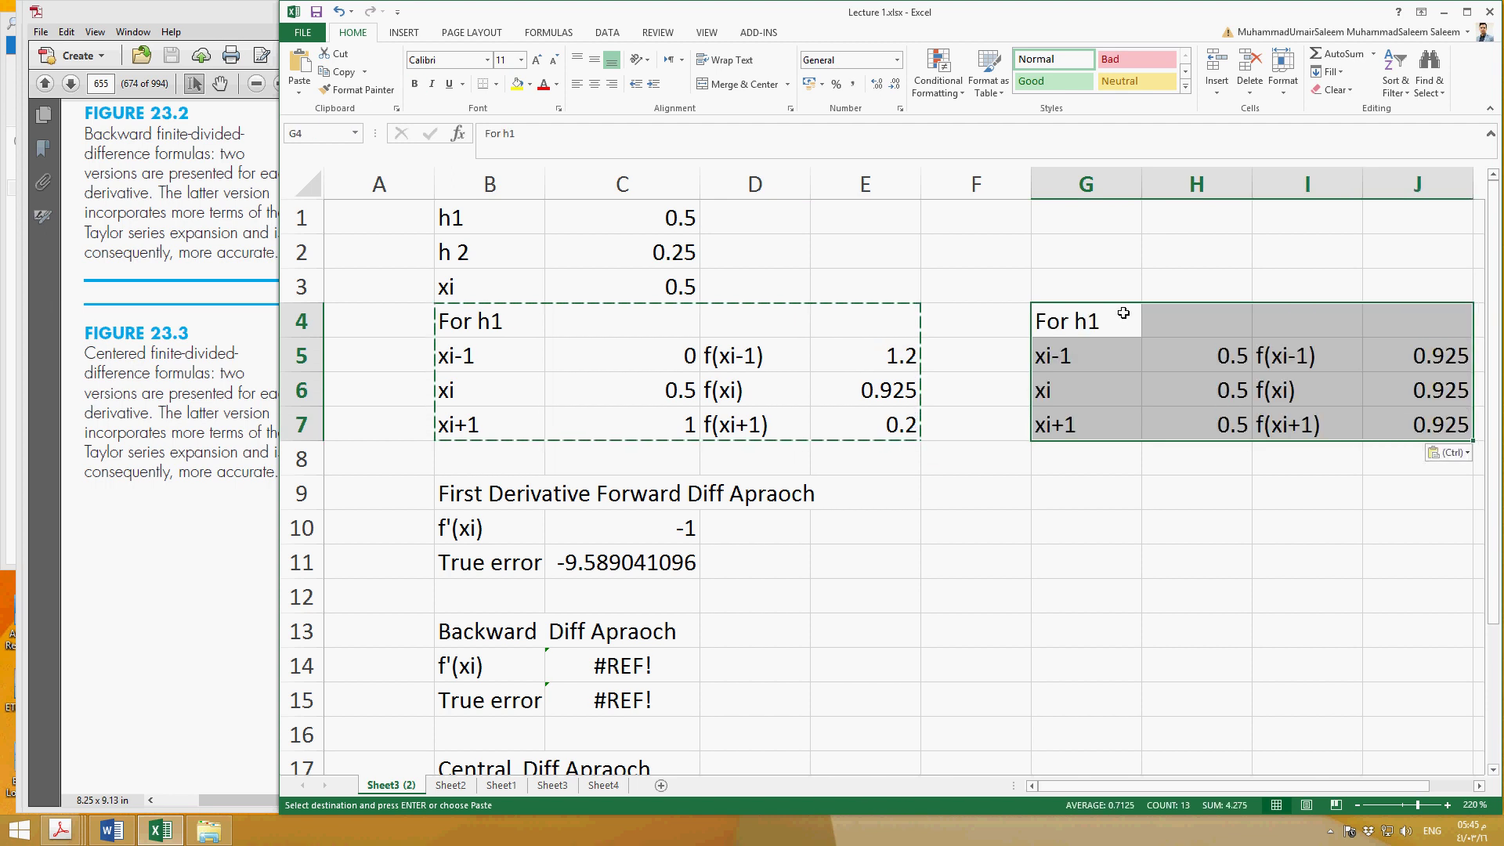
Set the xi-1 value in H5 of the copied table to =H6-C2, using the h2 step size
{"action": "left_click", "coordinate": [1228, 367]}
{"action": "left_click", "coordinate": [1228, 390]}
{"action": "left_click", "coordinate": [1227, 363]}
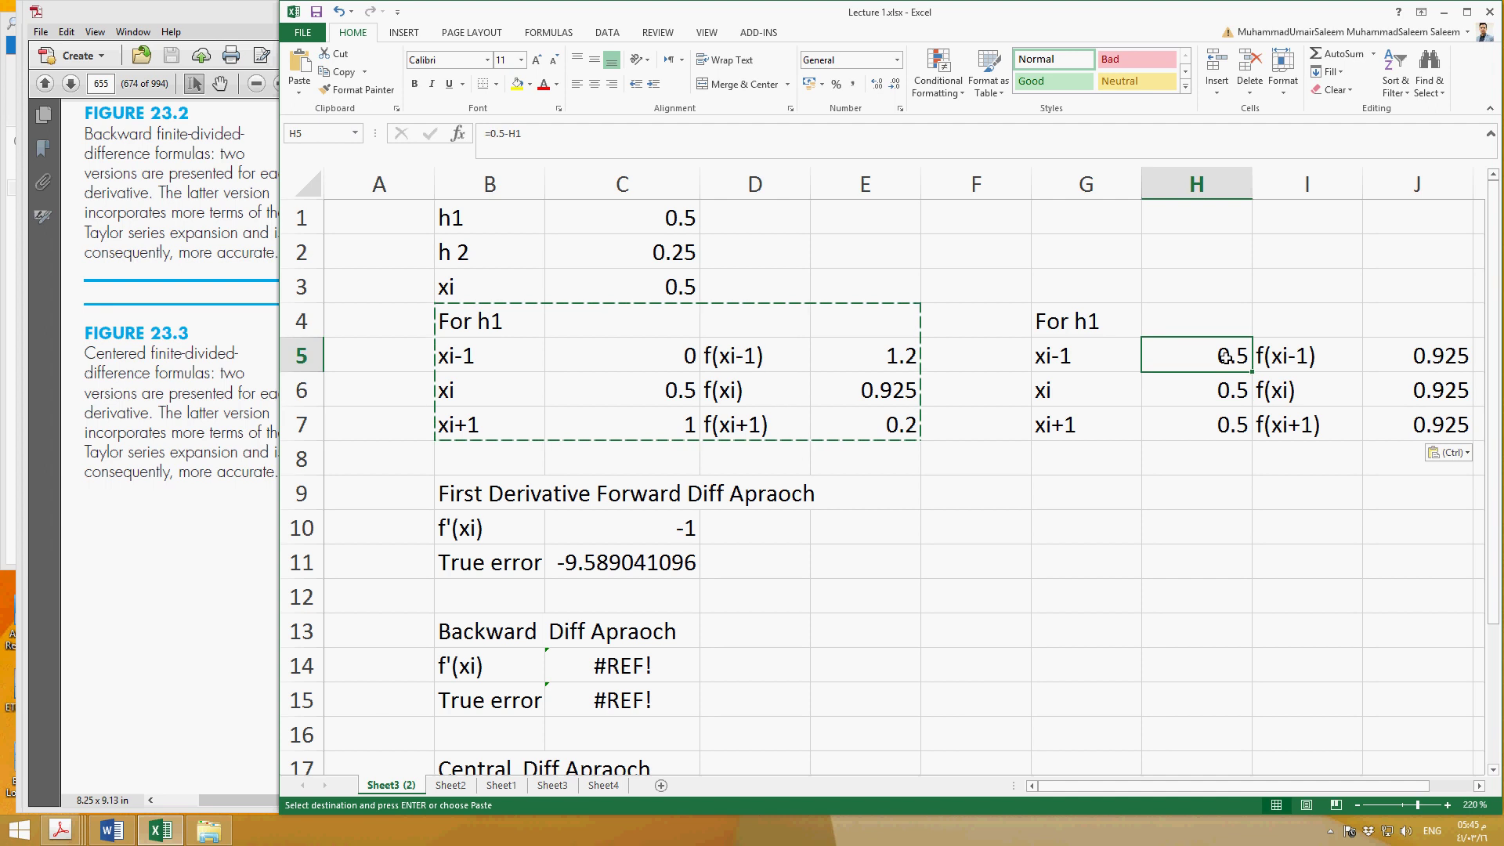
{"action": "left_click", "coordinate": [1227, 389]}
{"action": "double_click", "coordinate": [1226, 390]}
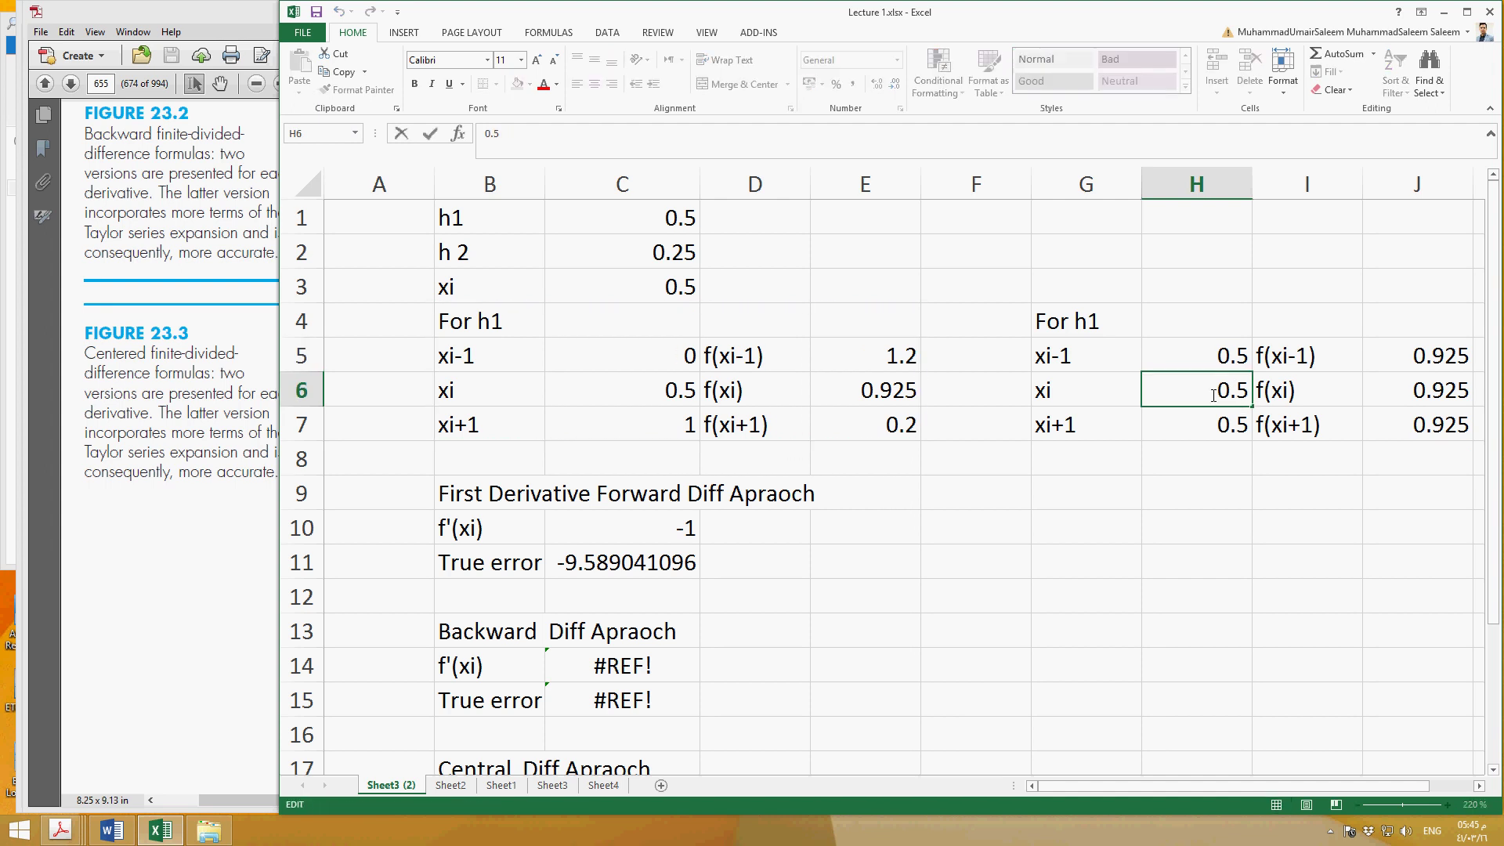
{"action": "key", "text": "Escape"}
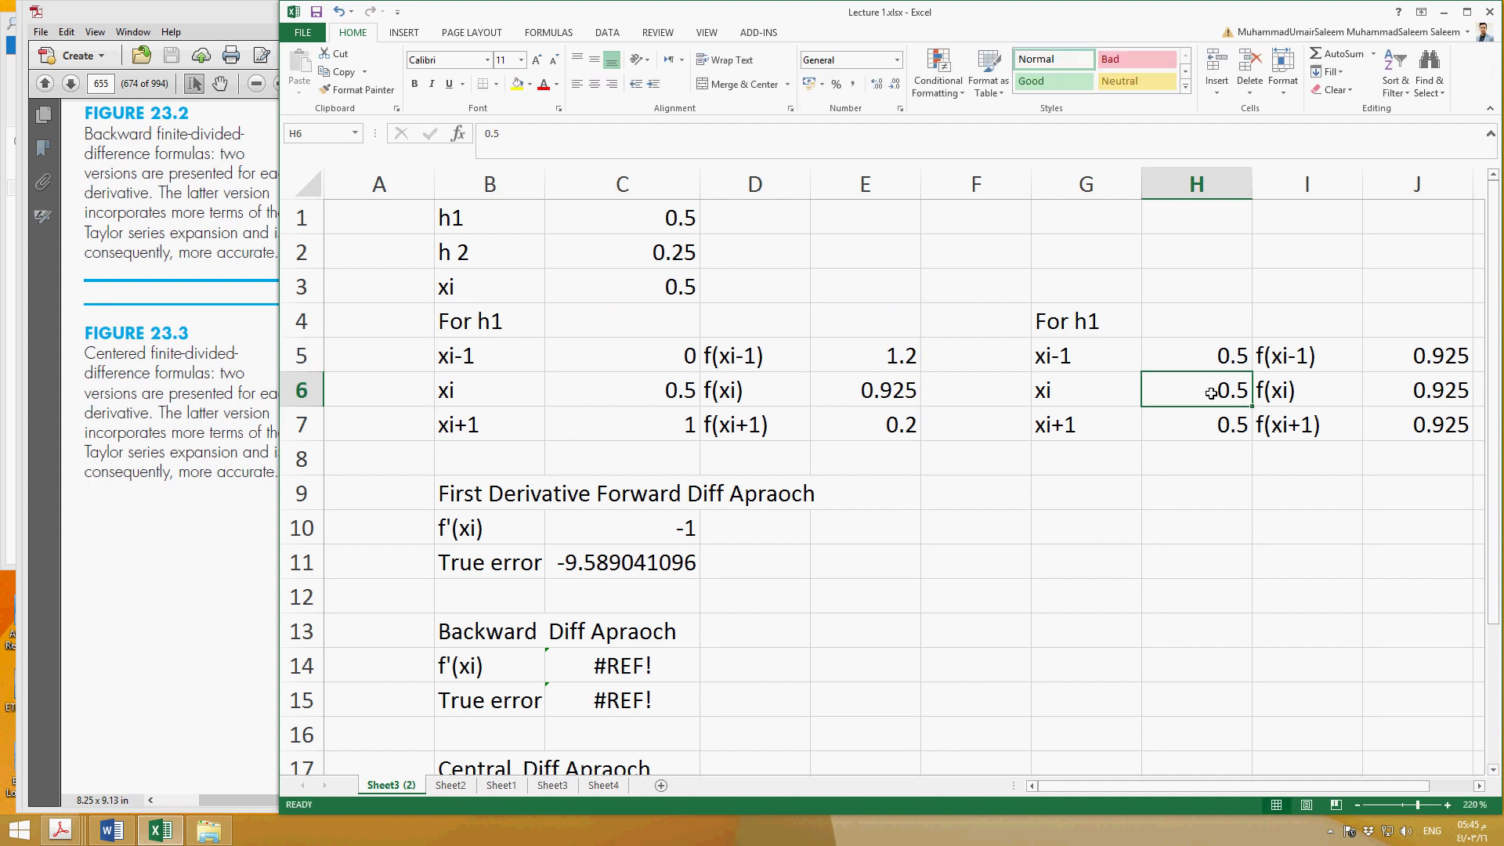
{"action": "key", "text": "Up"}
{"action": "type", "text": "="}
{"action": "left_click", "coordinate": [1219, 396]}
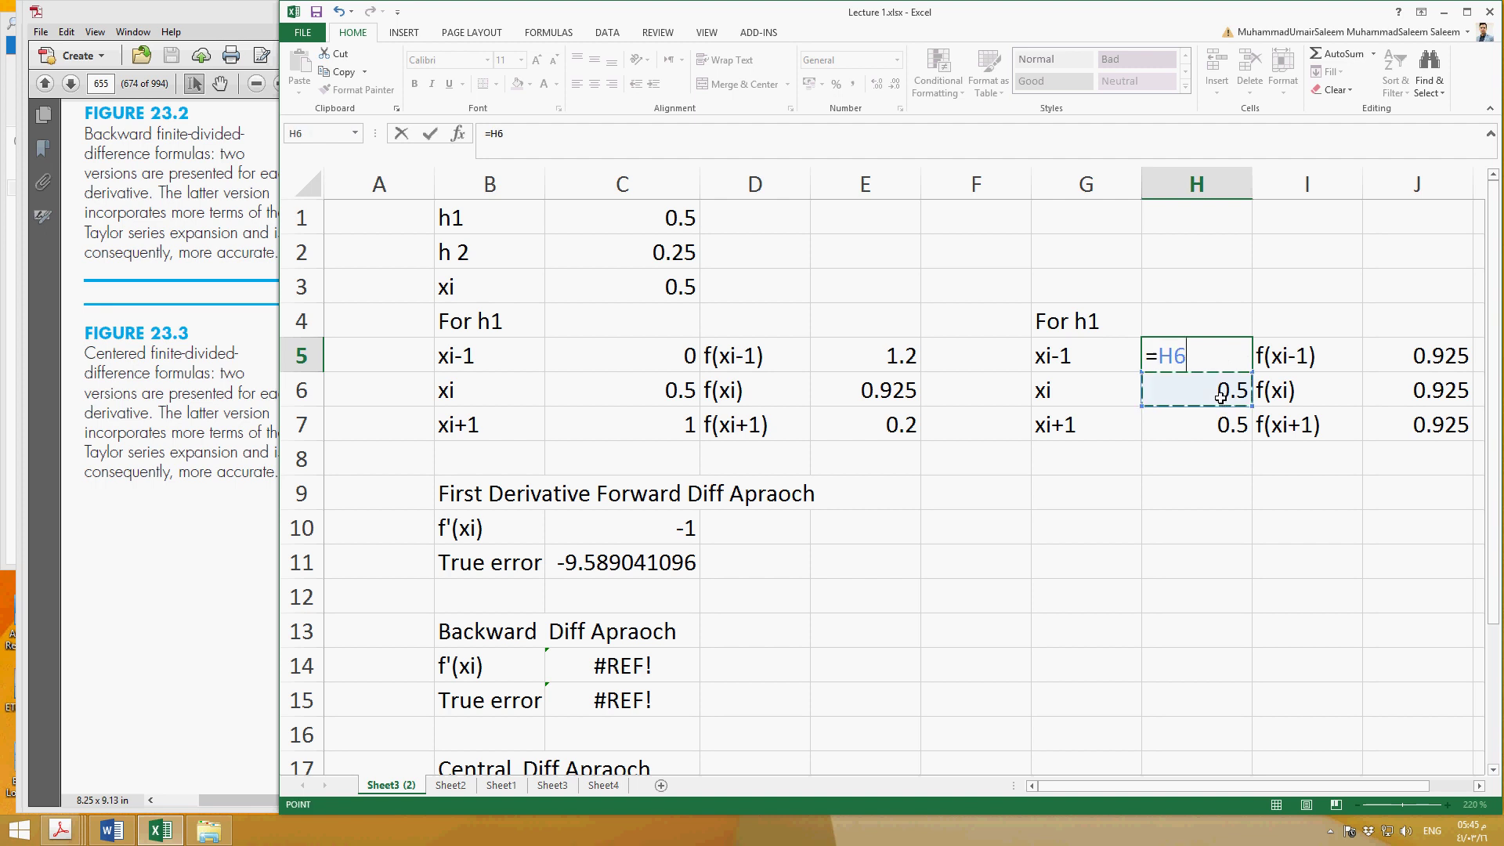
{"action": "type", "text": "-"}
{"action": "left_click", "coordinate": [644, 259]}
{"action": "key", "text": "Return"}
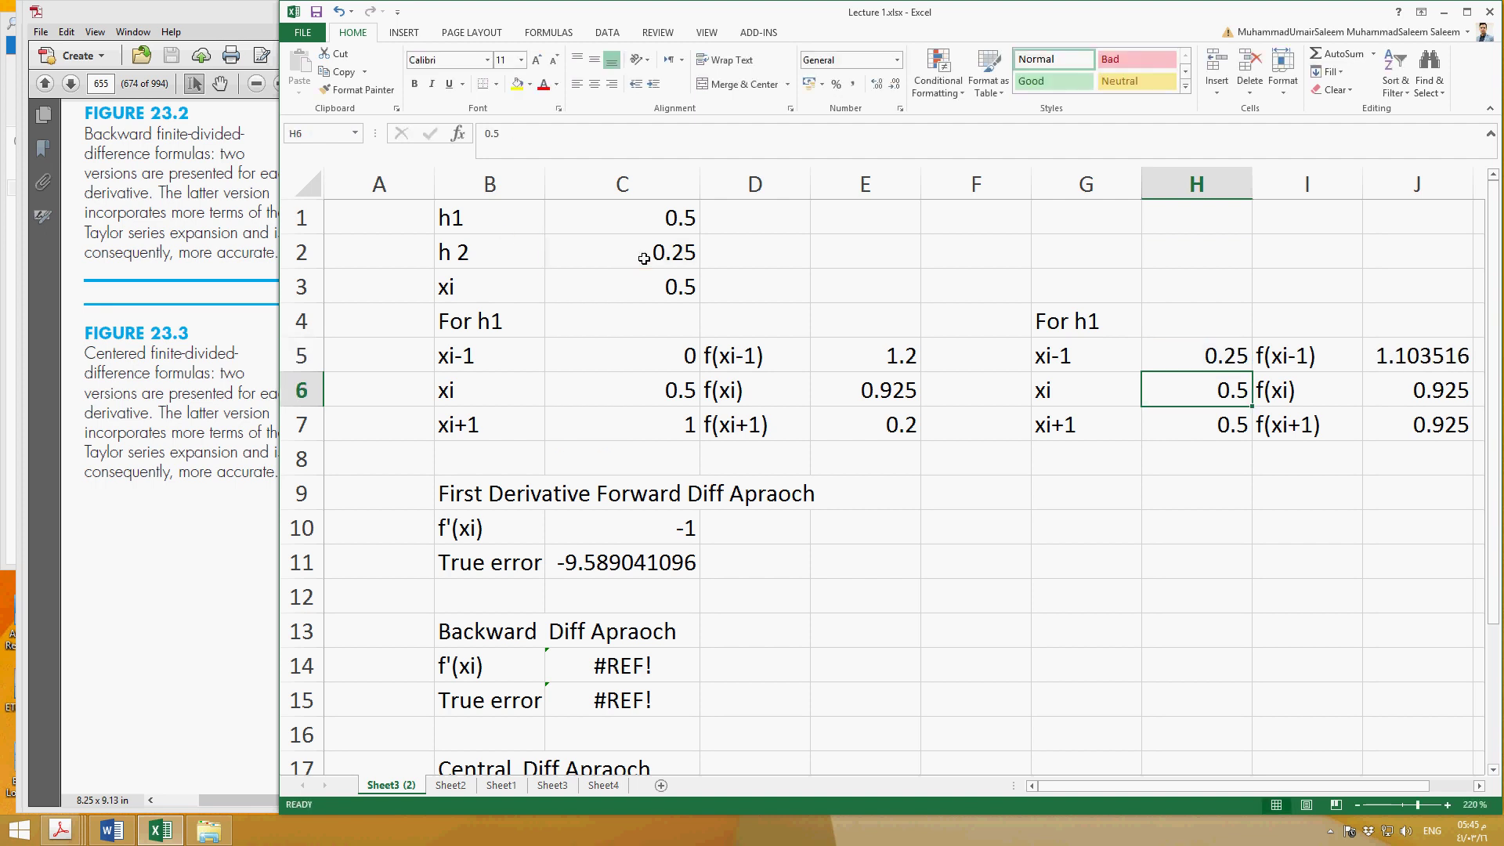
Set the xi+1 value in H7 of the copied table to =H6+C2, using the h2 step size
{"action": "left_click", "coordinate": [1235, 438]}
{"action": "type", "text": "="}
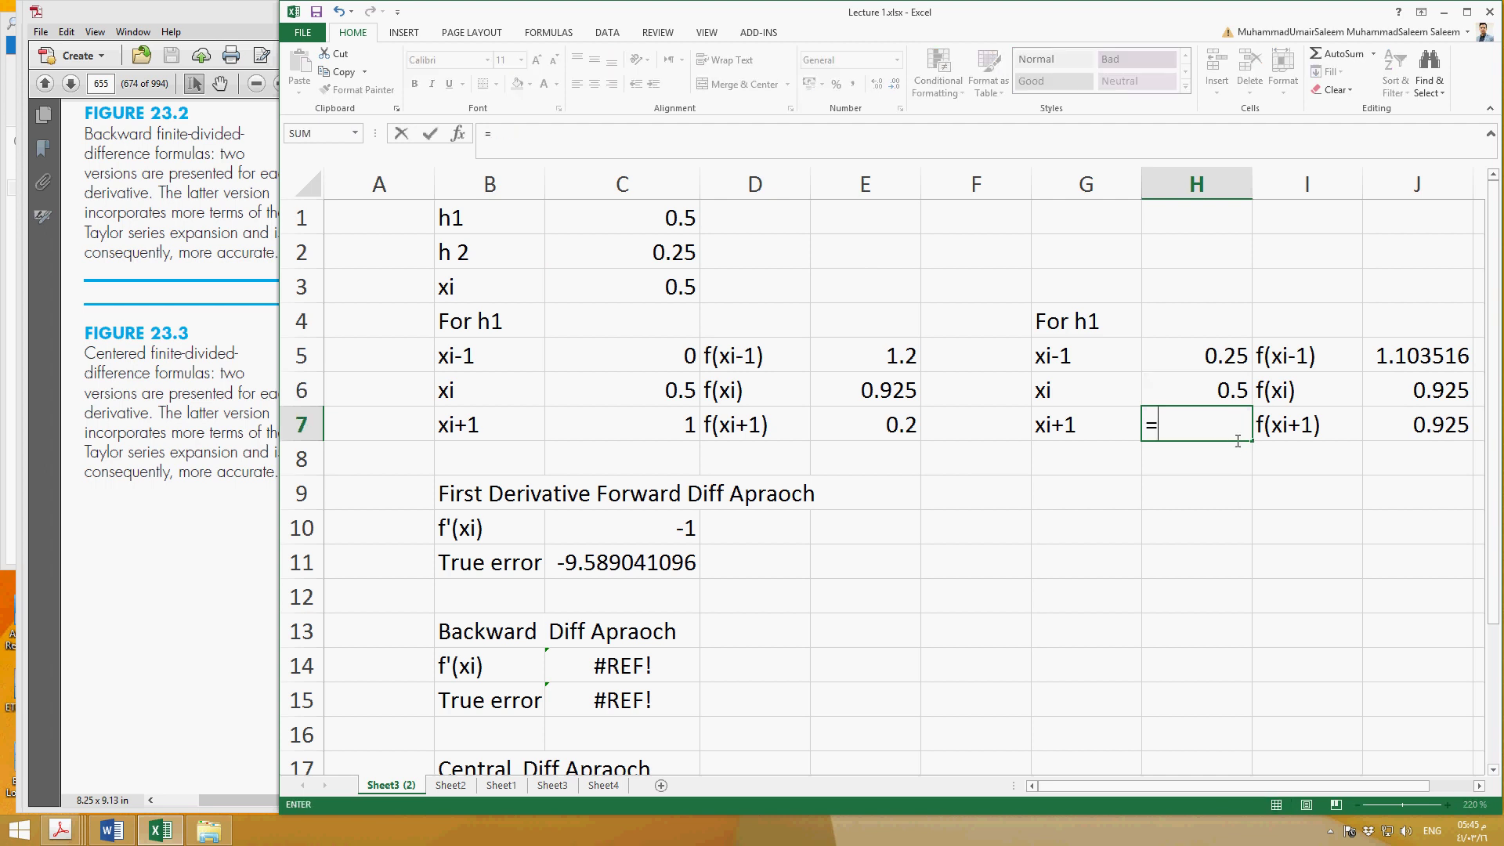
{"action": "left_click", "coordinate": [1217, 389]}
{"action": "type", "text": "+"}
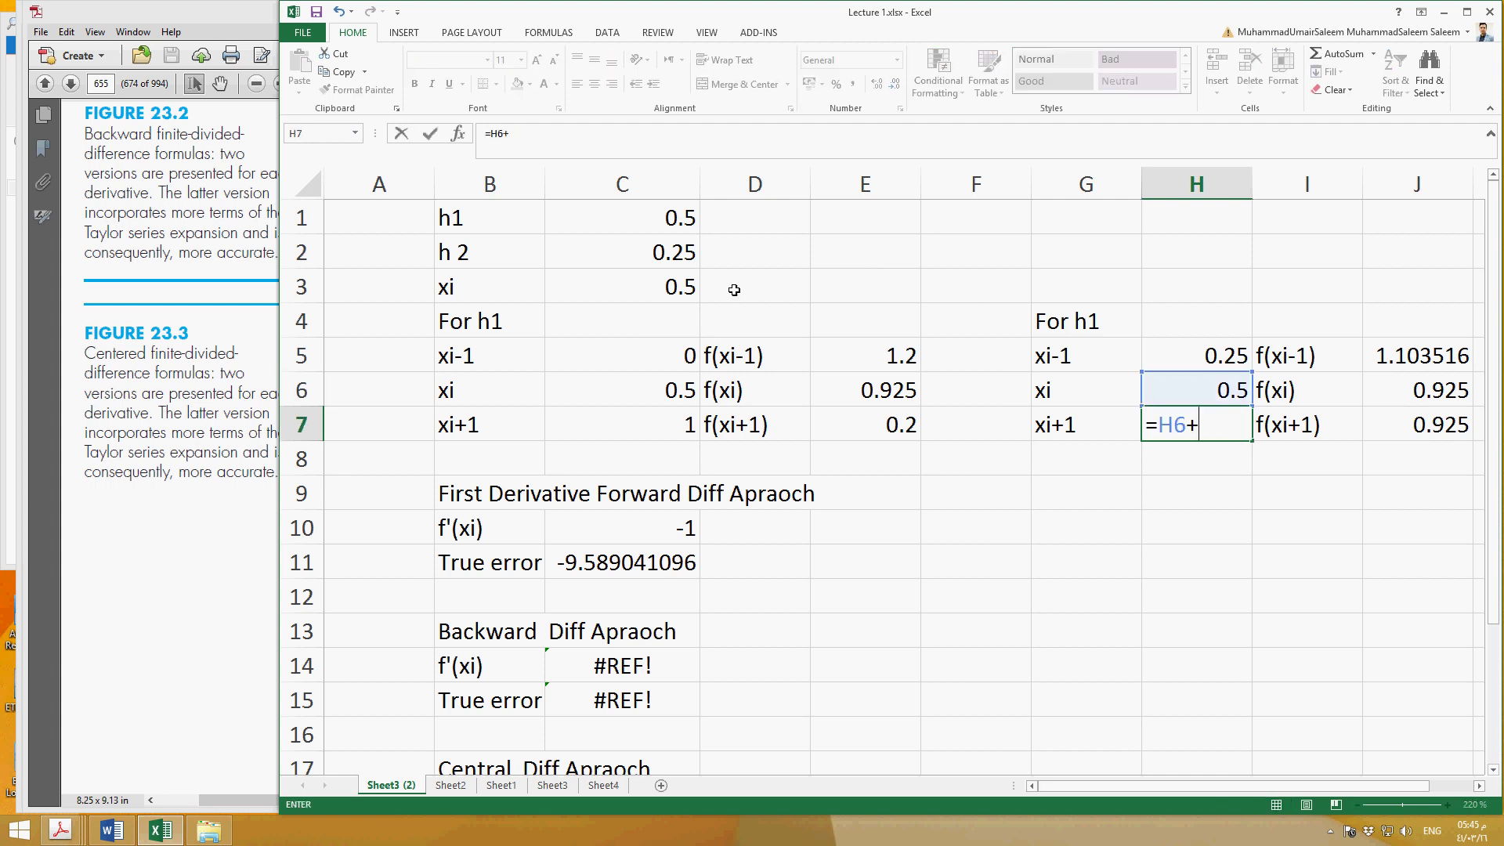
{"action": "left_click", "coordinate": [670, 245]}
{"action": "key", "text": "Return"}
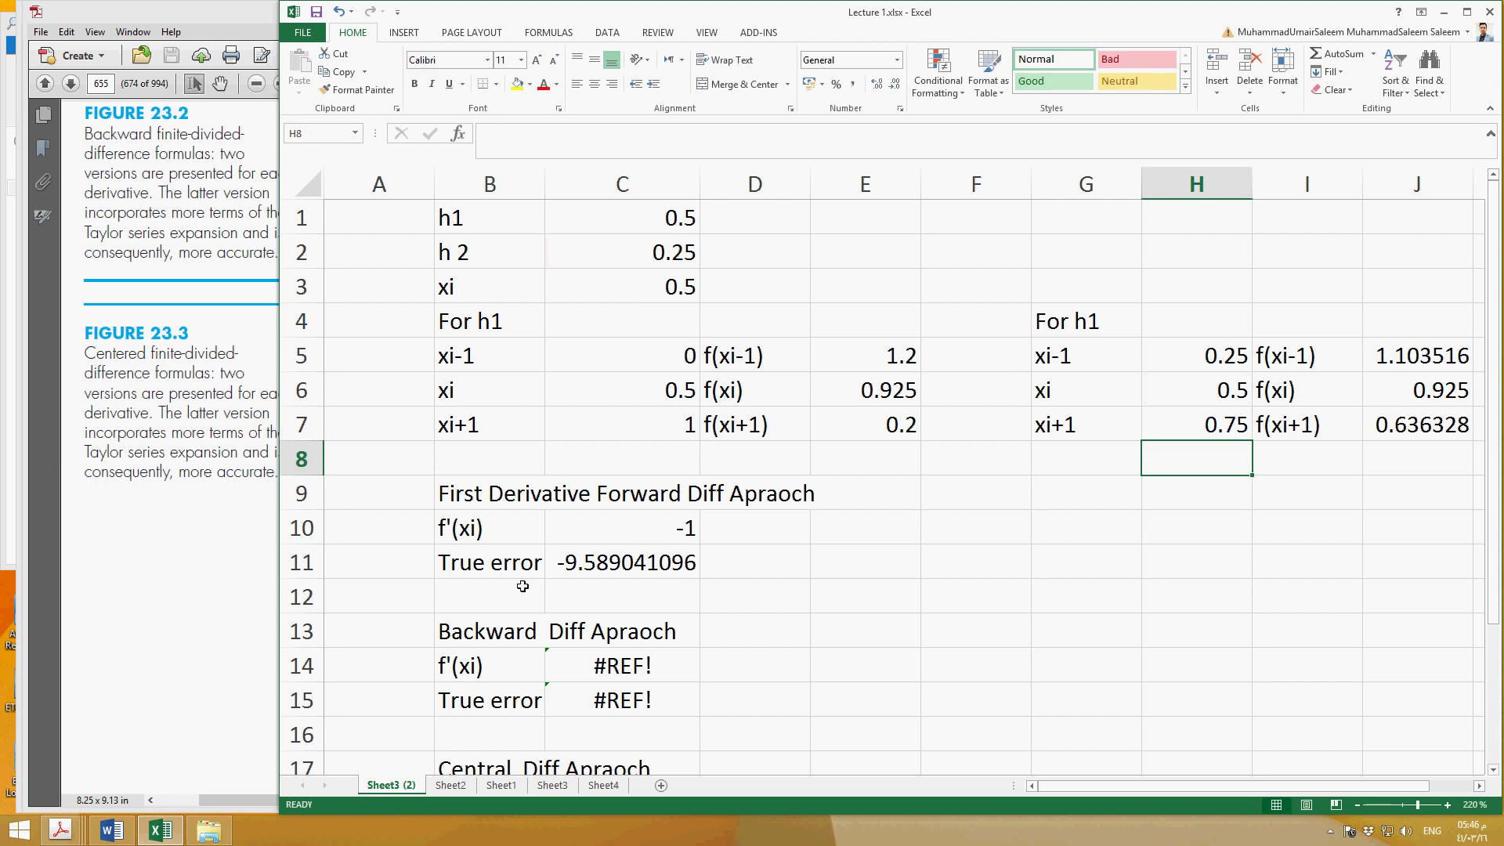
Delete rows 13 to 19, which hold the Backward and Central Diff Apraoch blocks
{"action": "left_click_drag", "start_coordinate": [455, 499], "coordinate": [765, 557]}
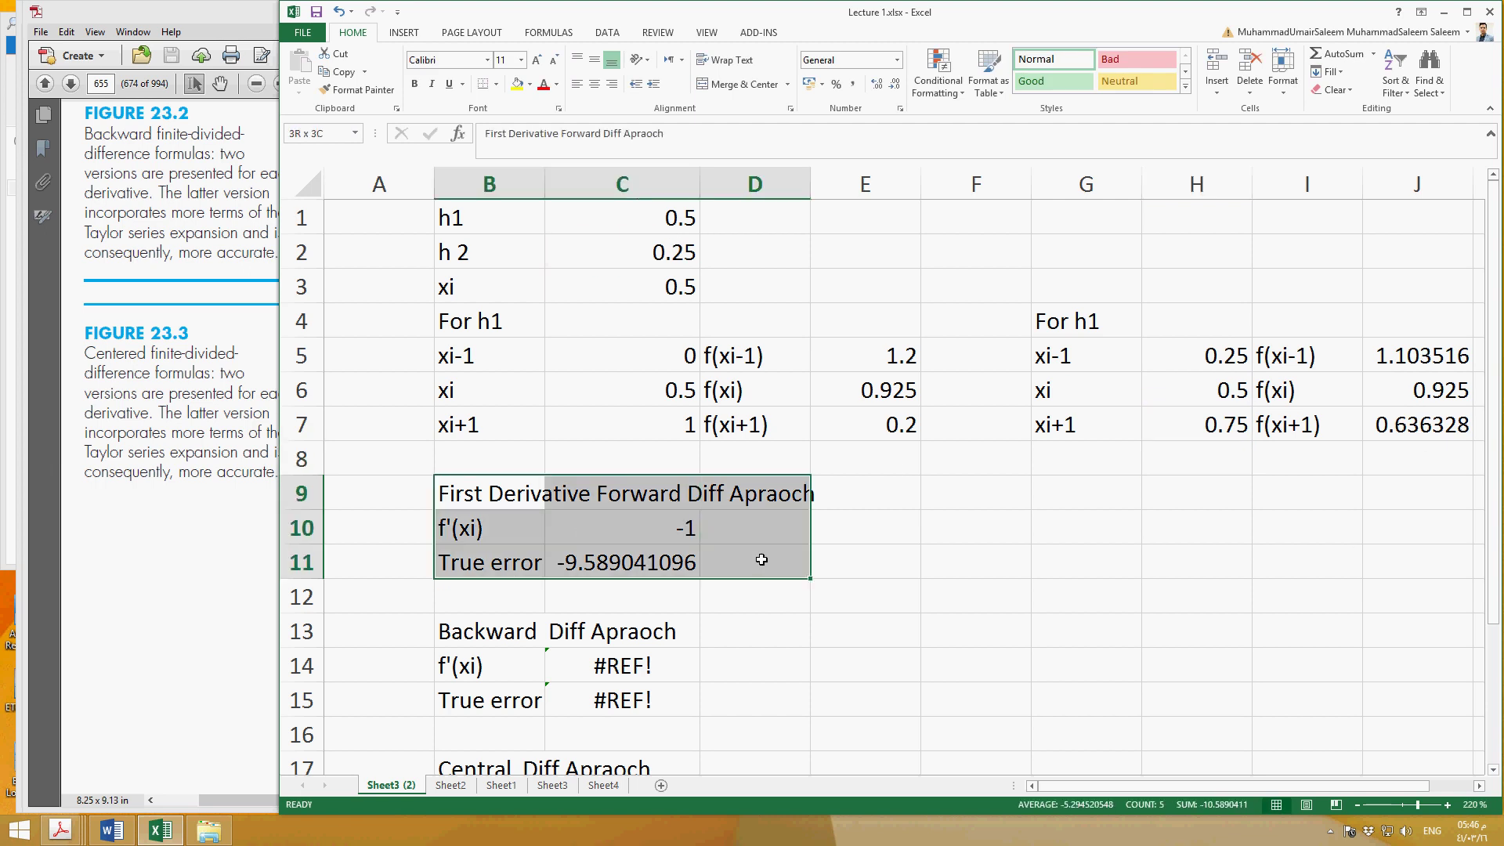
{"action": "left_click_drag", "start_coordinate": [304, 647], "coordinate": [329, 668]}
{"action": "right_click", "coordinate": [325, 648]}
{"action": "left_click", "coordinate": [353, 540]}
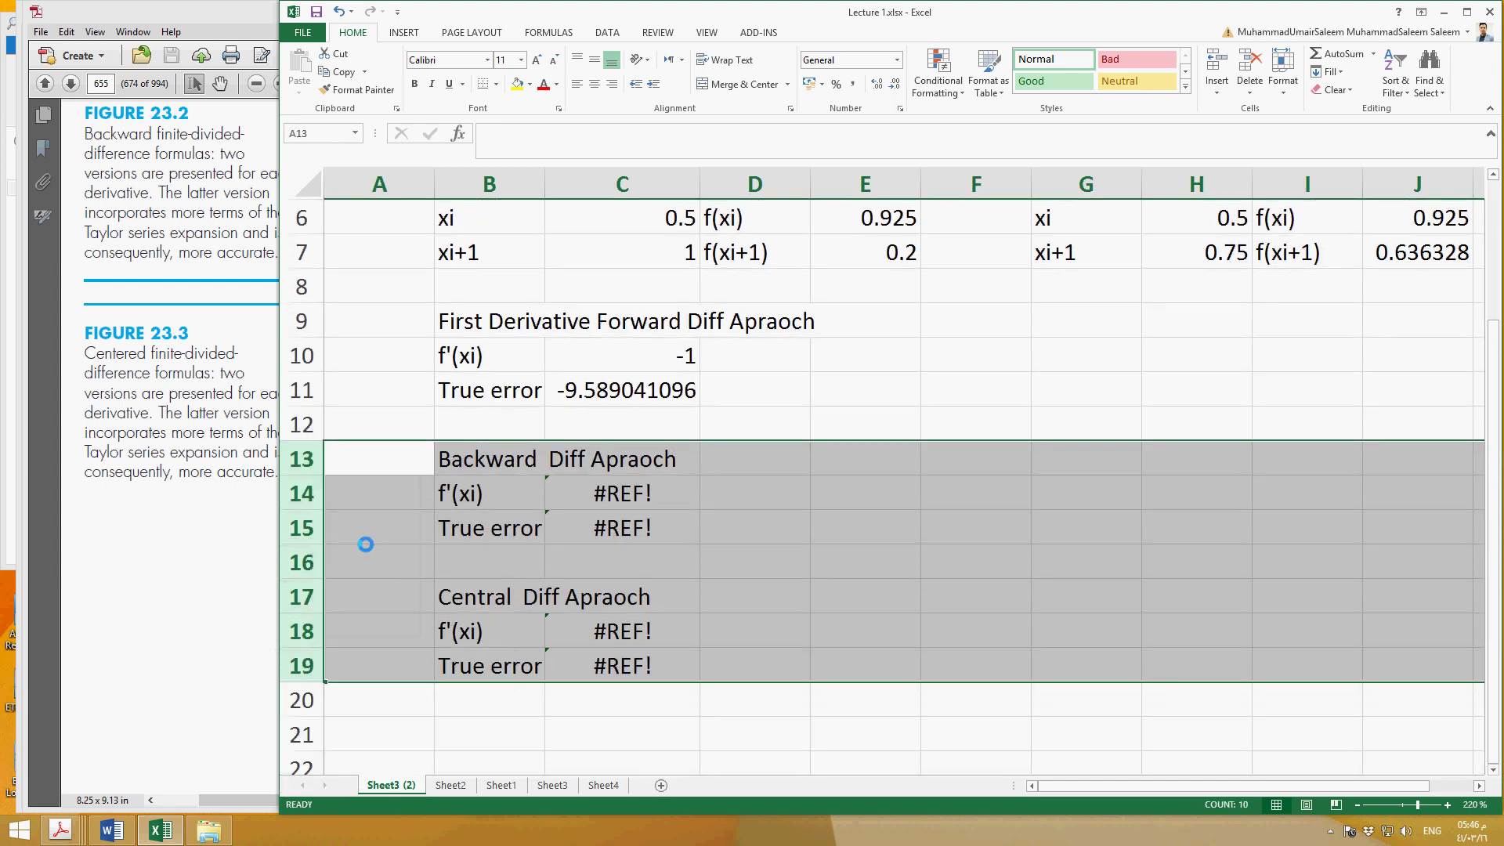
{"action": "left_click", "coordinate": [725, 466]}
Change the word Forward to Central in the B9 heading, giving "First Derivative Central Diff Apraoch"
{"action": "left_click", "coordinate": [628, 332]}
{"action": "left_click", "coordinate": [461, 326]}
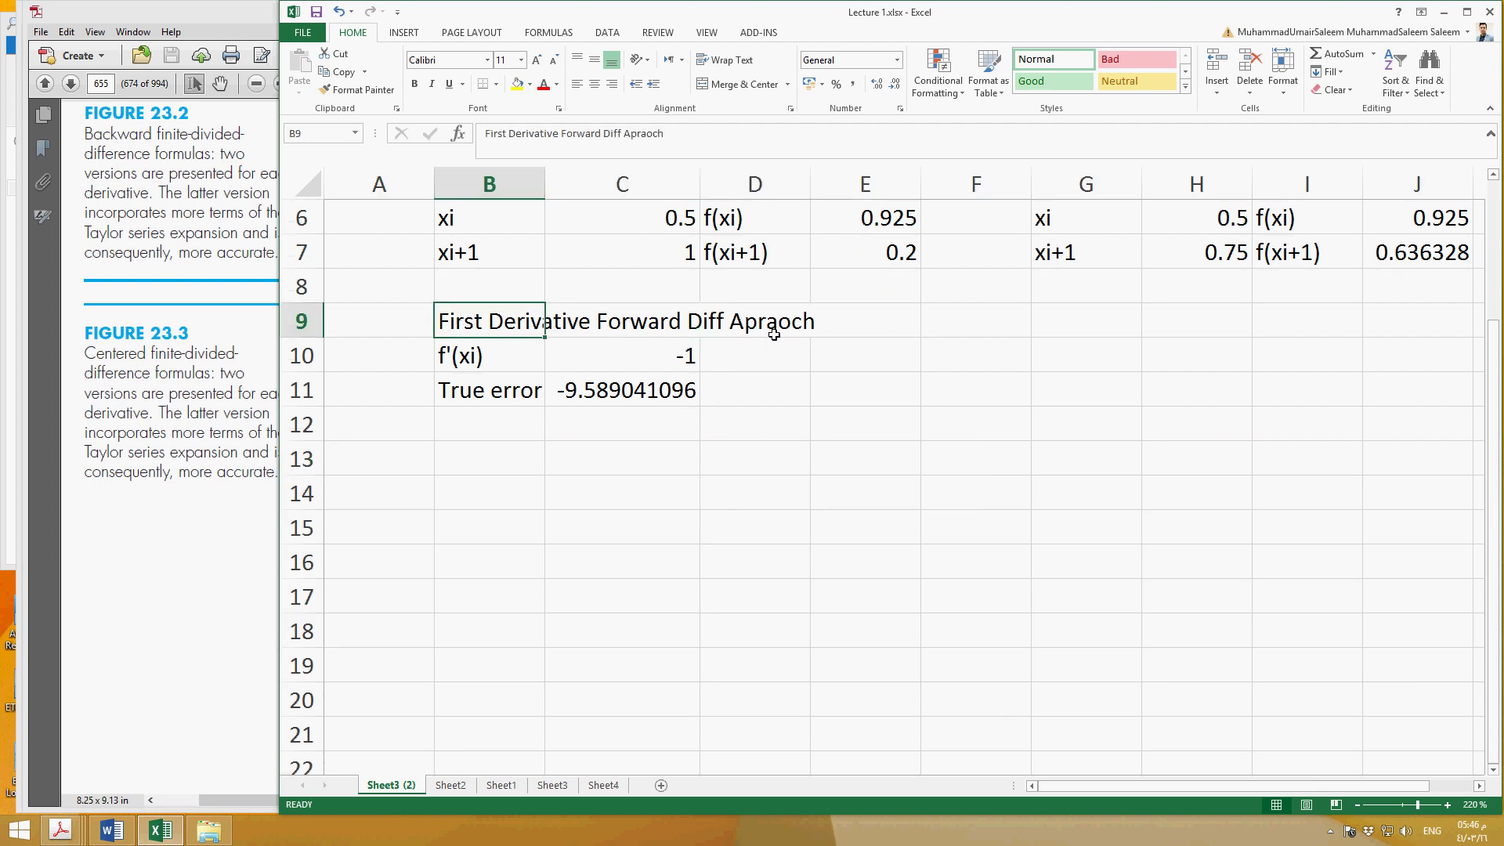
{"action": "double_click", "coordinate": [584, 146]}
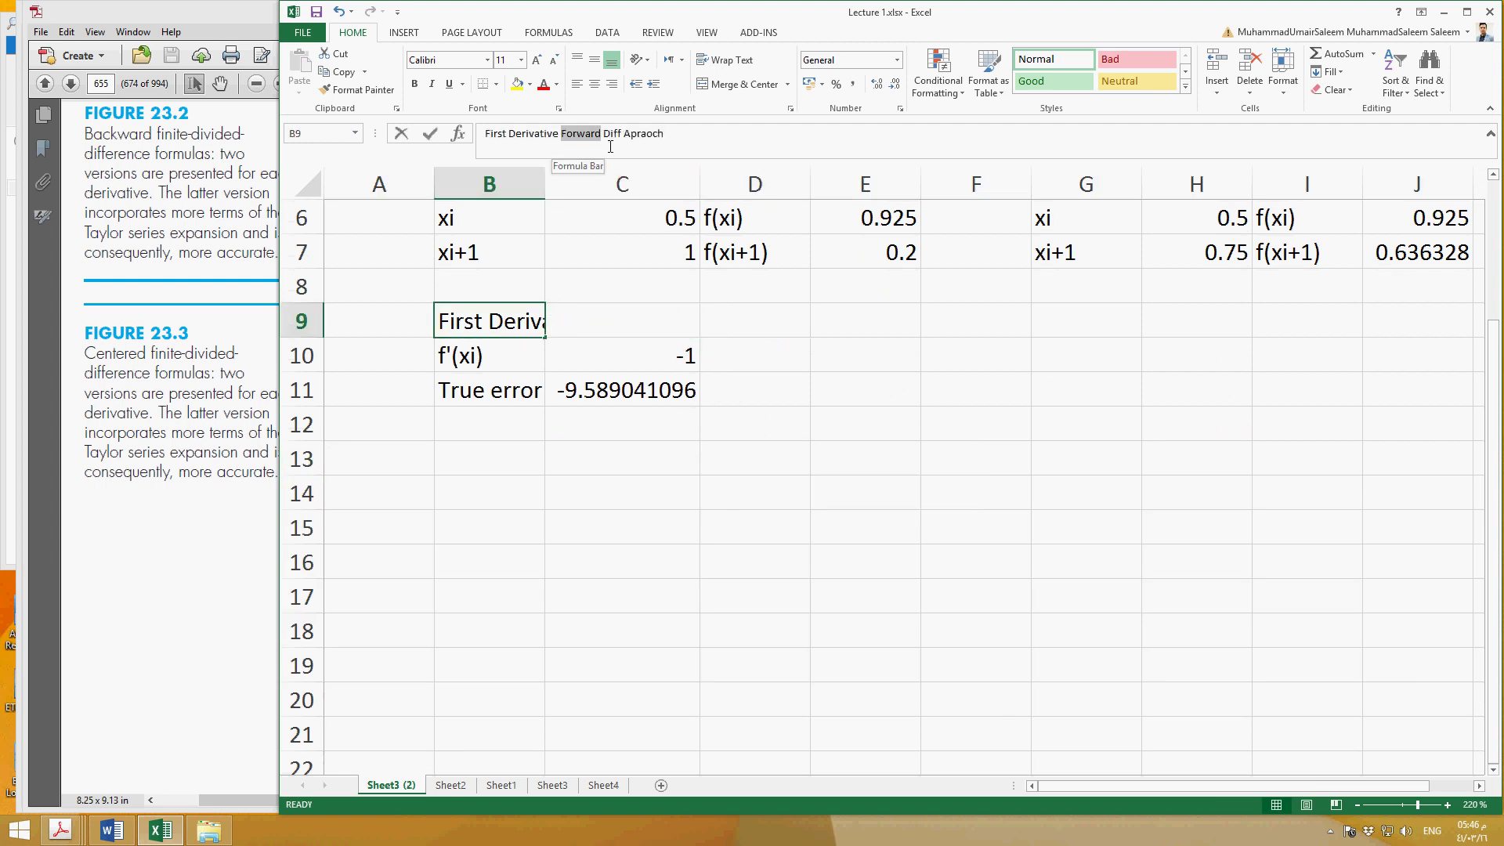
{"action": "type", "text": "Centr"}
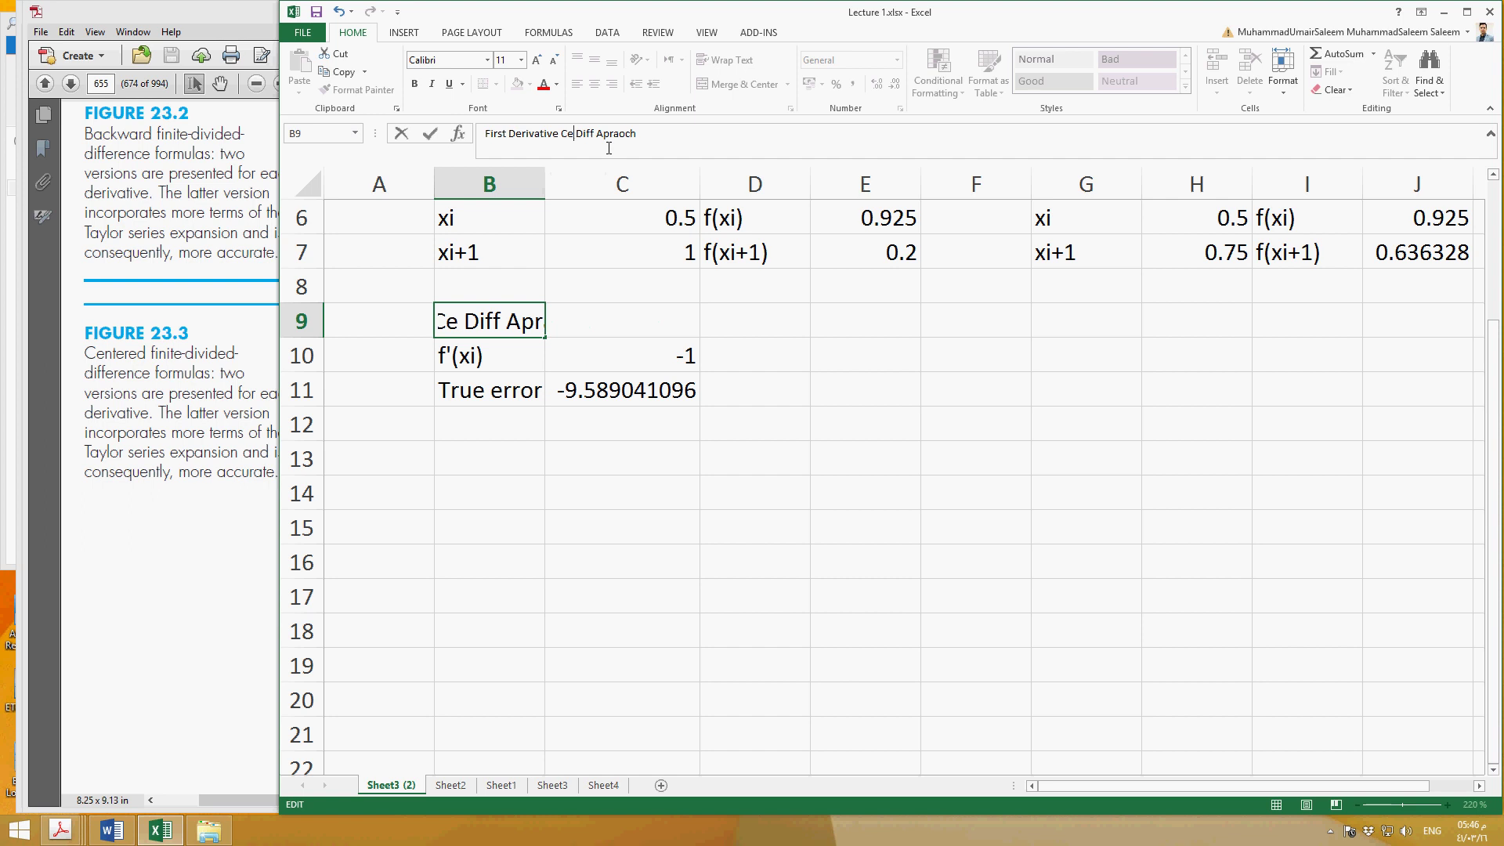
{"action": "type", "text": "al"}
{"action": "key", "text": "Return"}
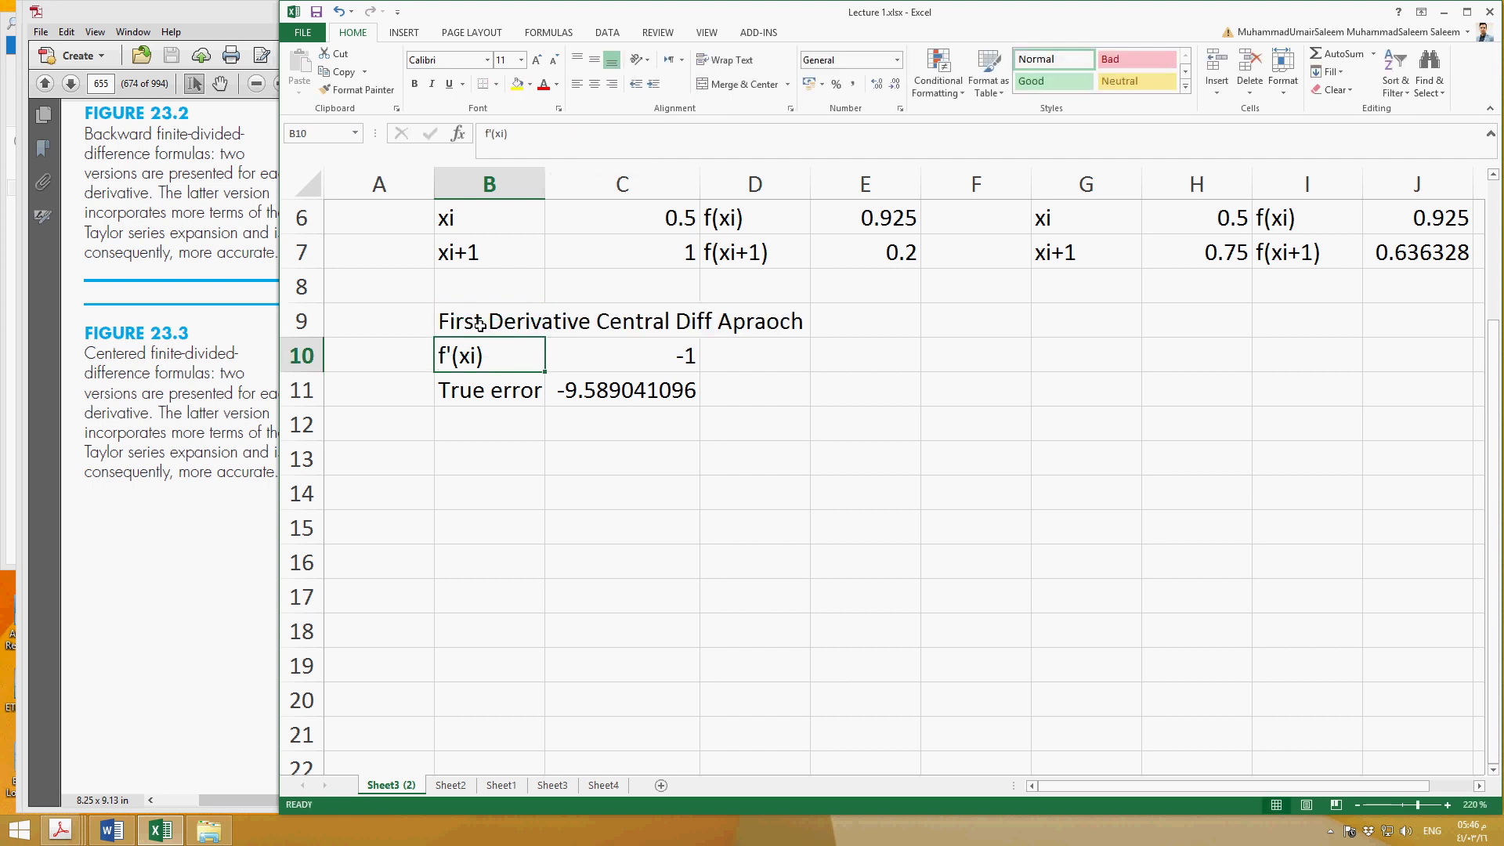
Copy the first-derivative block in B9:D11 and paste it at G9 below the second table
{"action": "left_click_drag", "start_coordinate": [480, 326], "coordinate": [739, 390]}
{"action": "key", "text": "ctrl+c"}
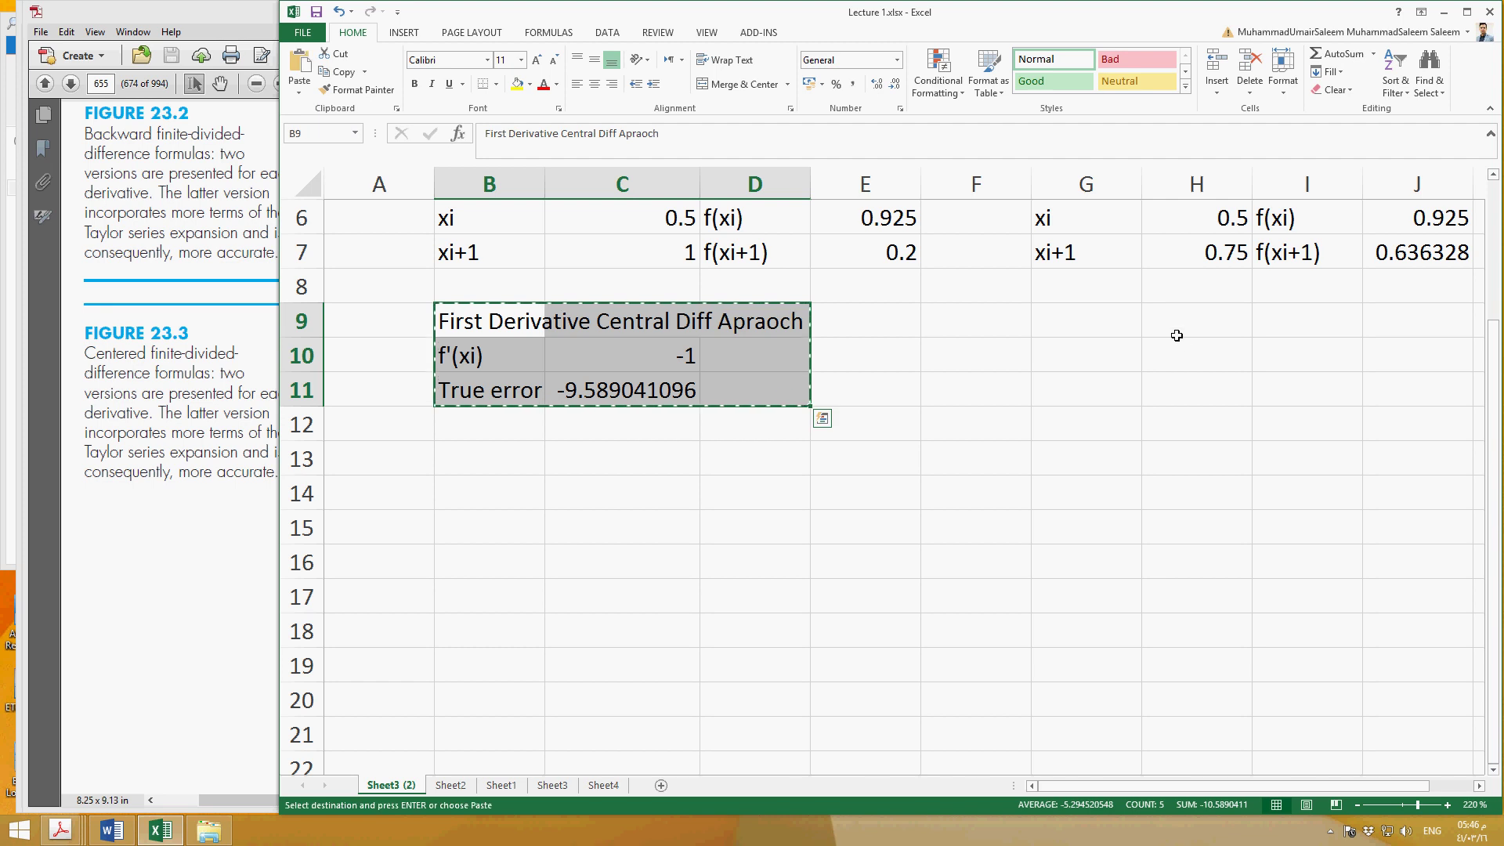
{"action": "left_click_drag", "start_coordinate": [1078, 336], "coordinate": [1380, 383]}
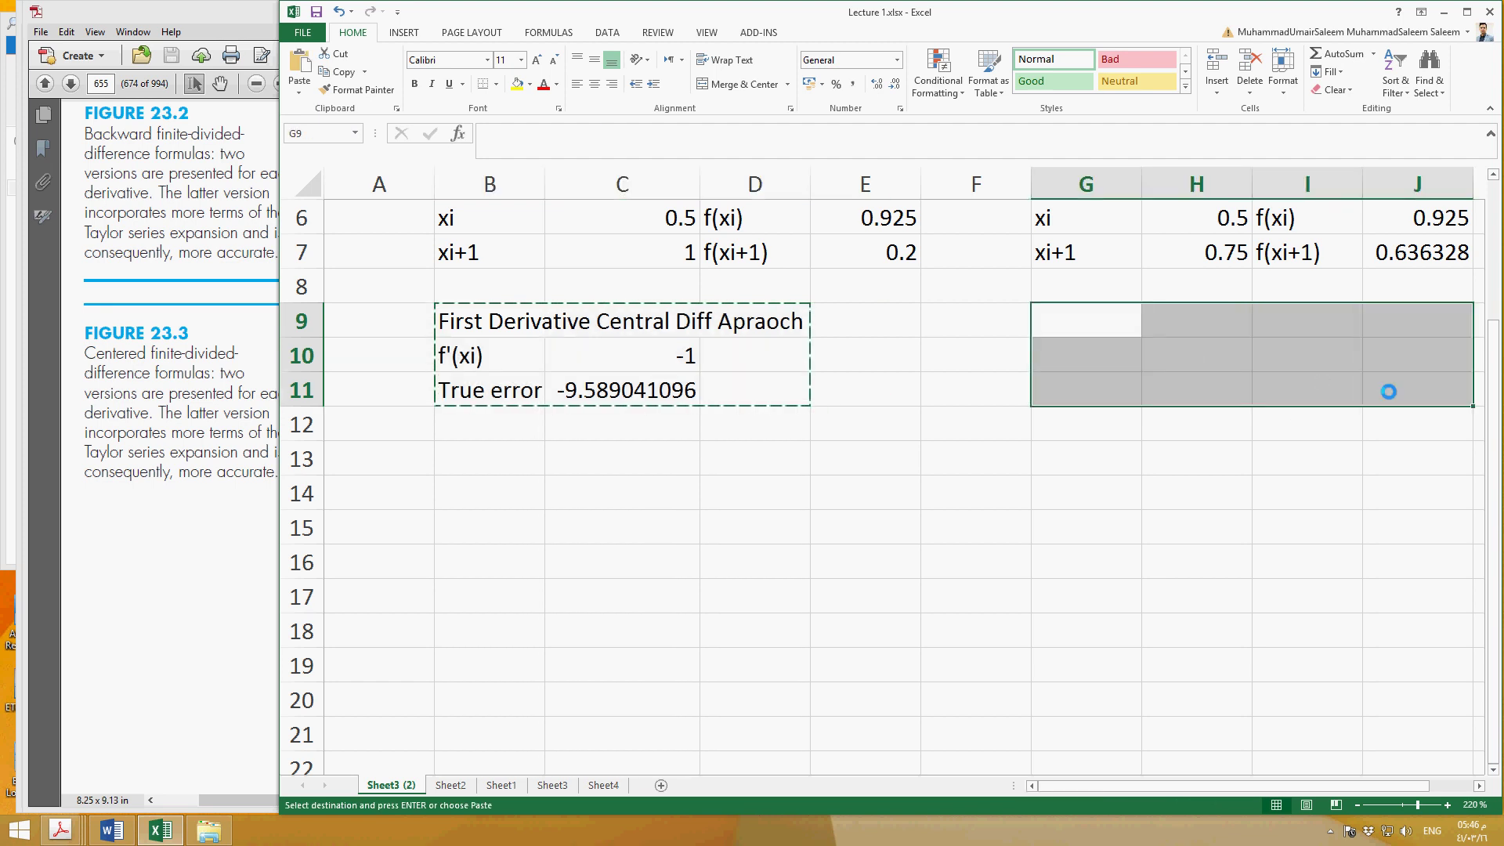
{"action": "key", "text": "ctrl+v"}
{"action": "left_click", "coordinate": [1135, 612]}
Check the centered first-derivative formula in Text Book.pdf in Adobe Acrobat, and return to Excel to correct H10 to =(J7-J5)/(2*C2)
{"action": "left_click", "coordinate": [60, 830]}
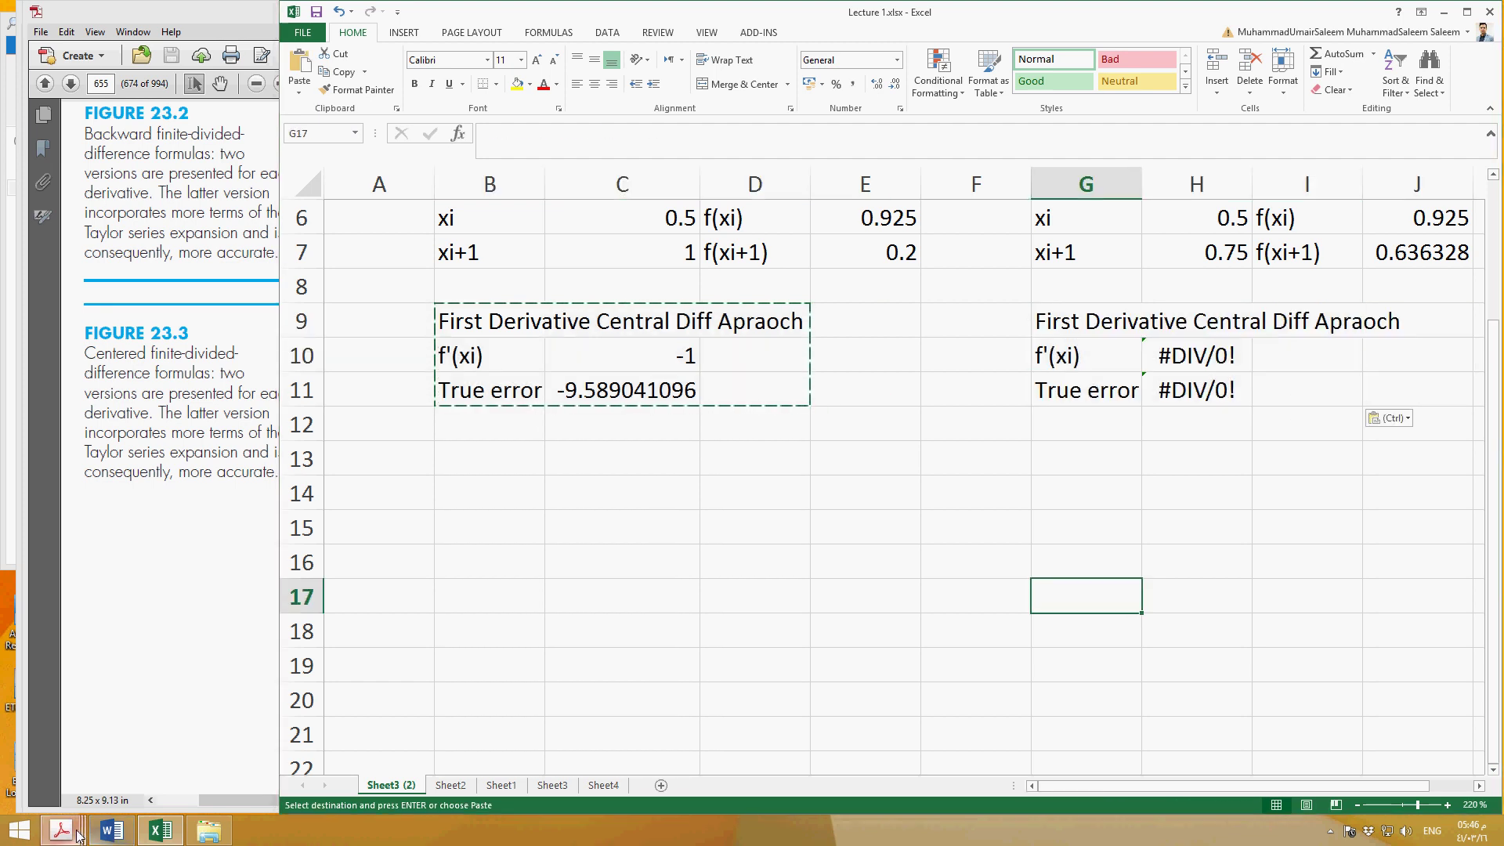
{"action": "left_click", "coordinate": [206, 735]}
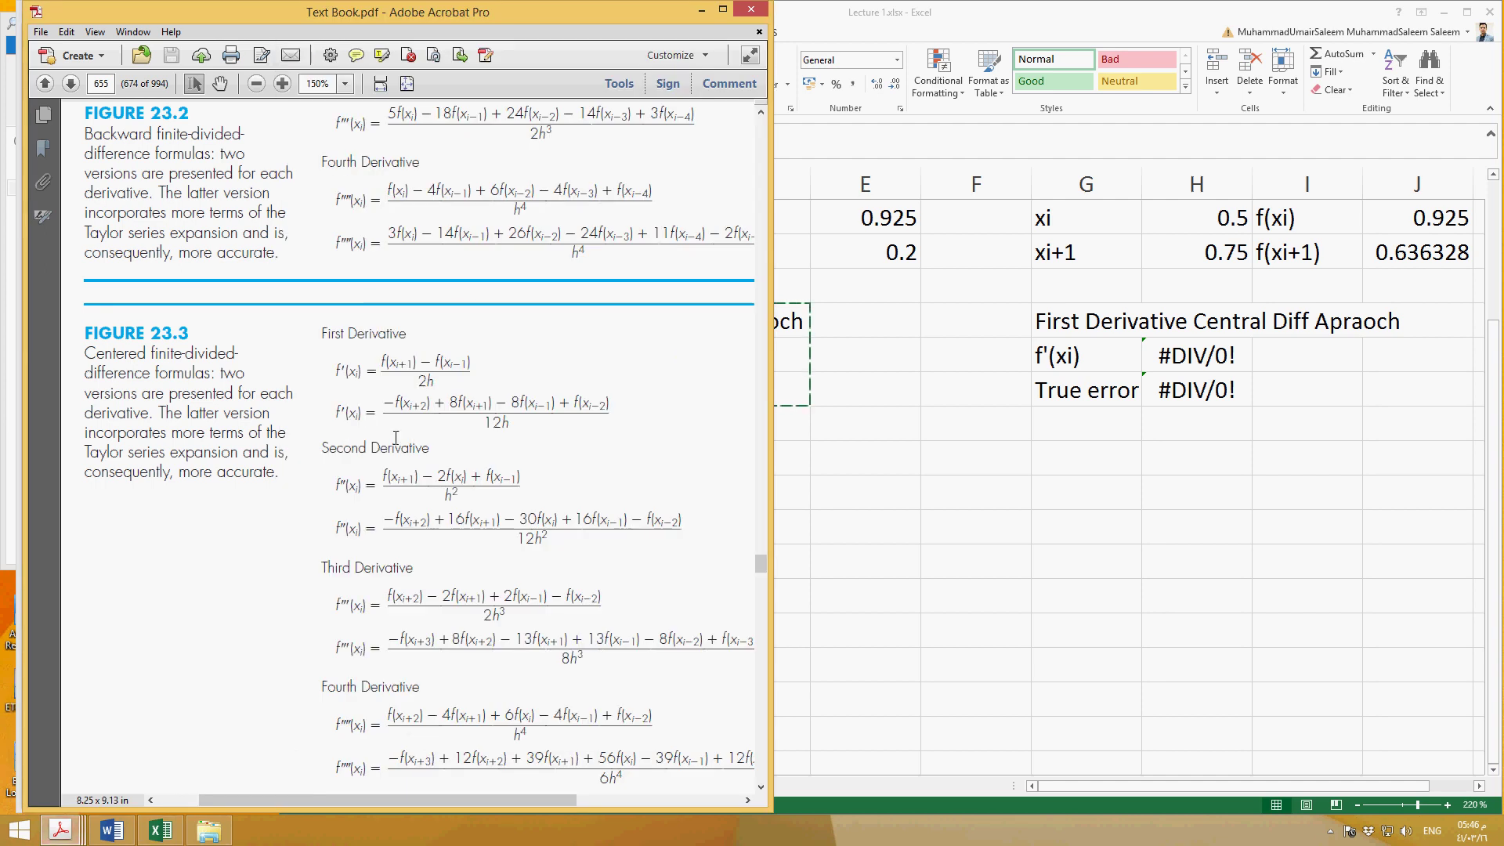
{"action": "left_click", "coordinate": [1220, 367]}
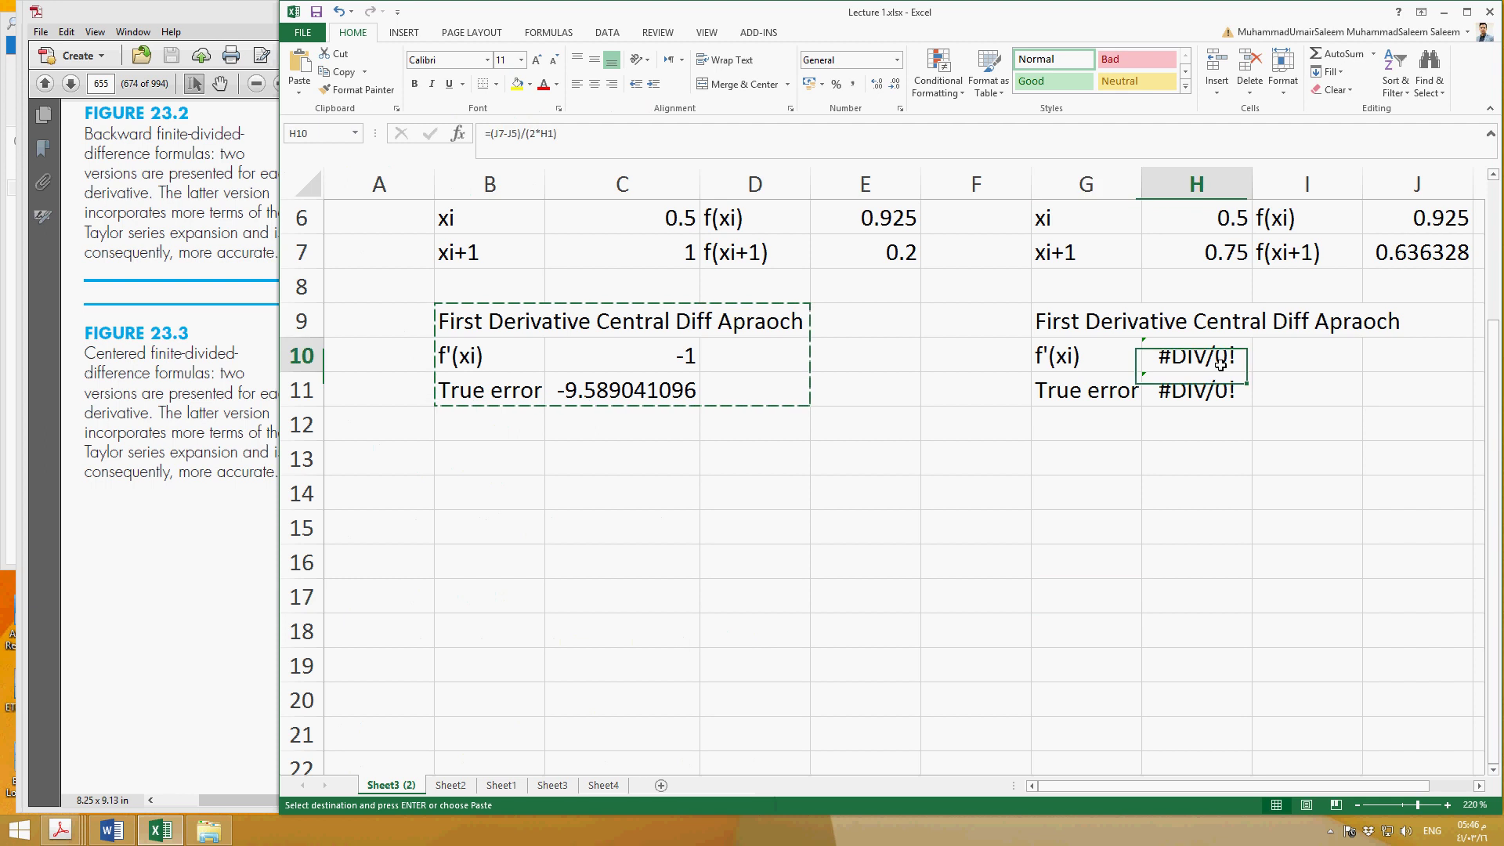
{"action": "double_click", "coordinate": [1220, 365]}
{"action": "scroll", "coordinate": [1203, 469], "scroll_direction": "up", "scroll_amount": 2}
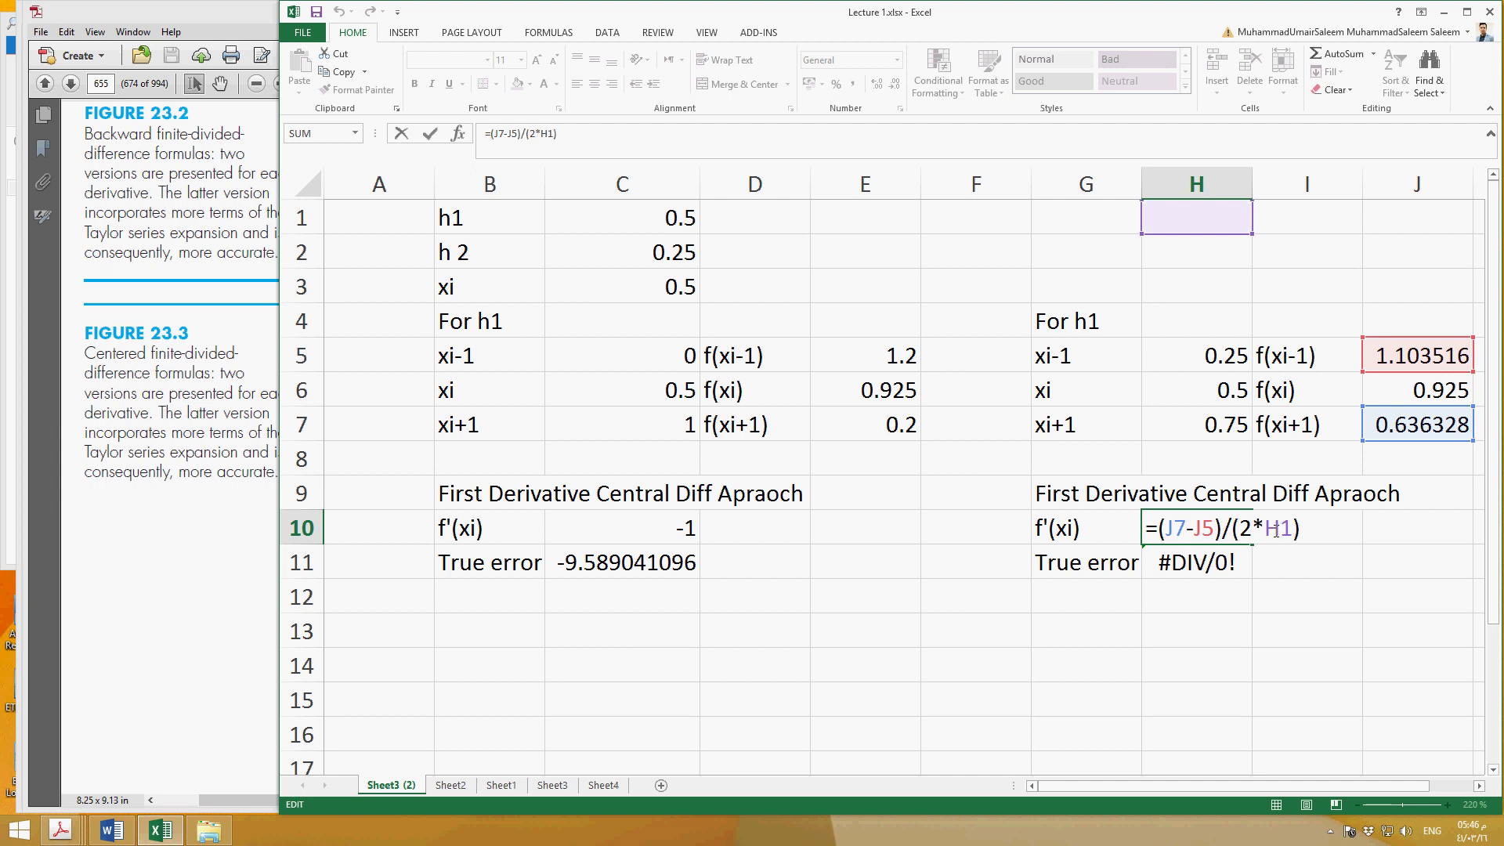
{"action": "left_click_drag", "start_coordinate": [1264, 532], "coordinate": [1294, 532]}
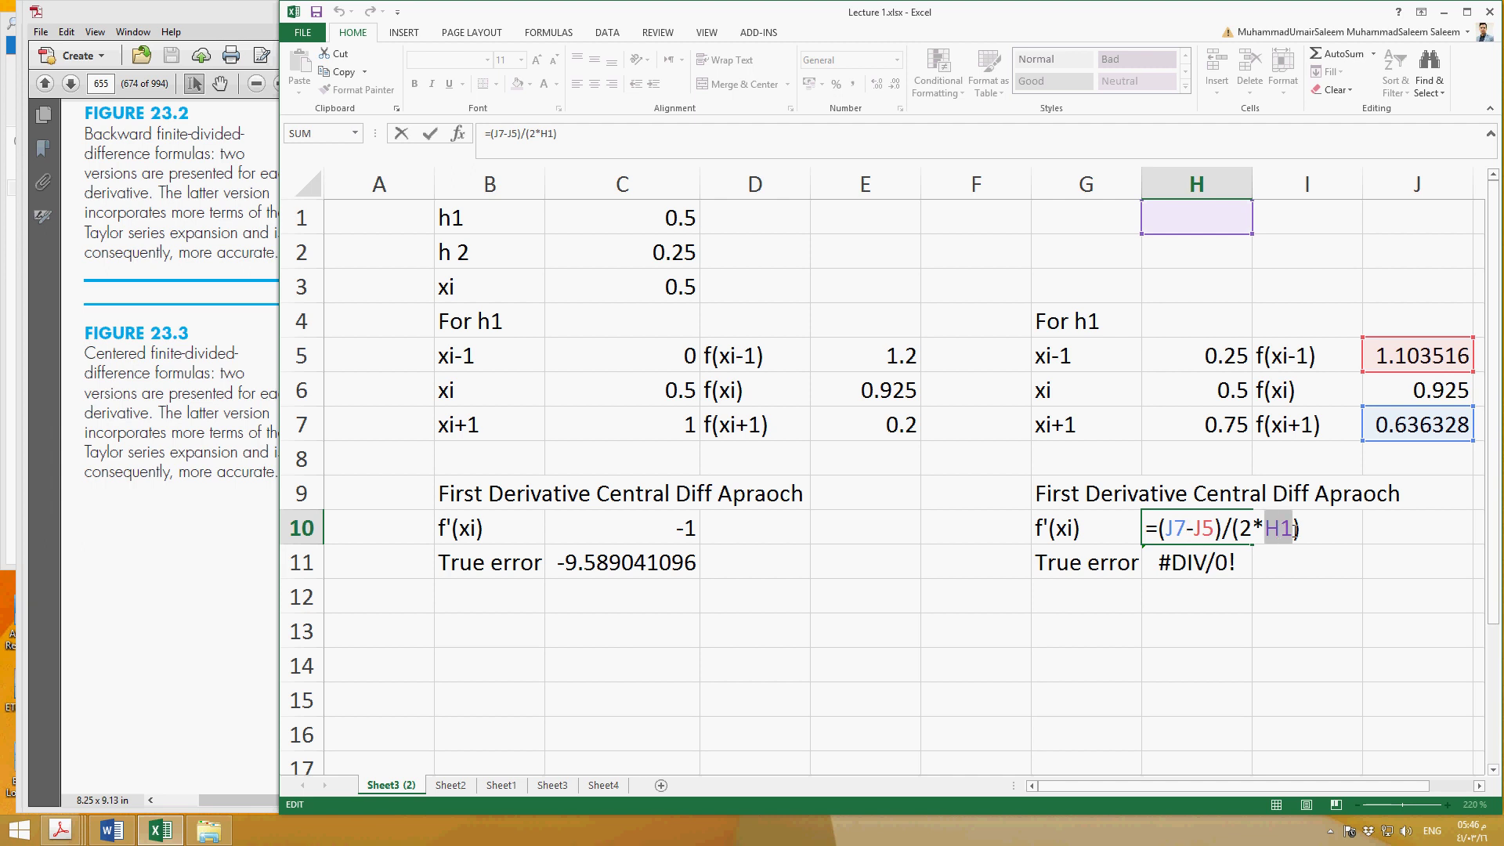
{"action": "left_click", "coordinate": [688, 259]}
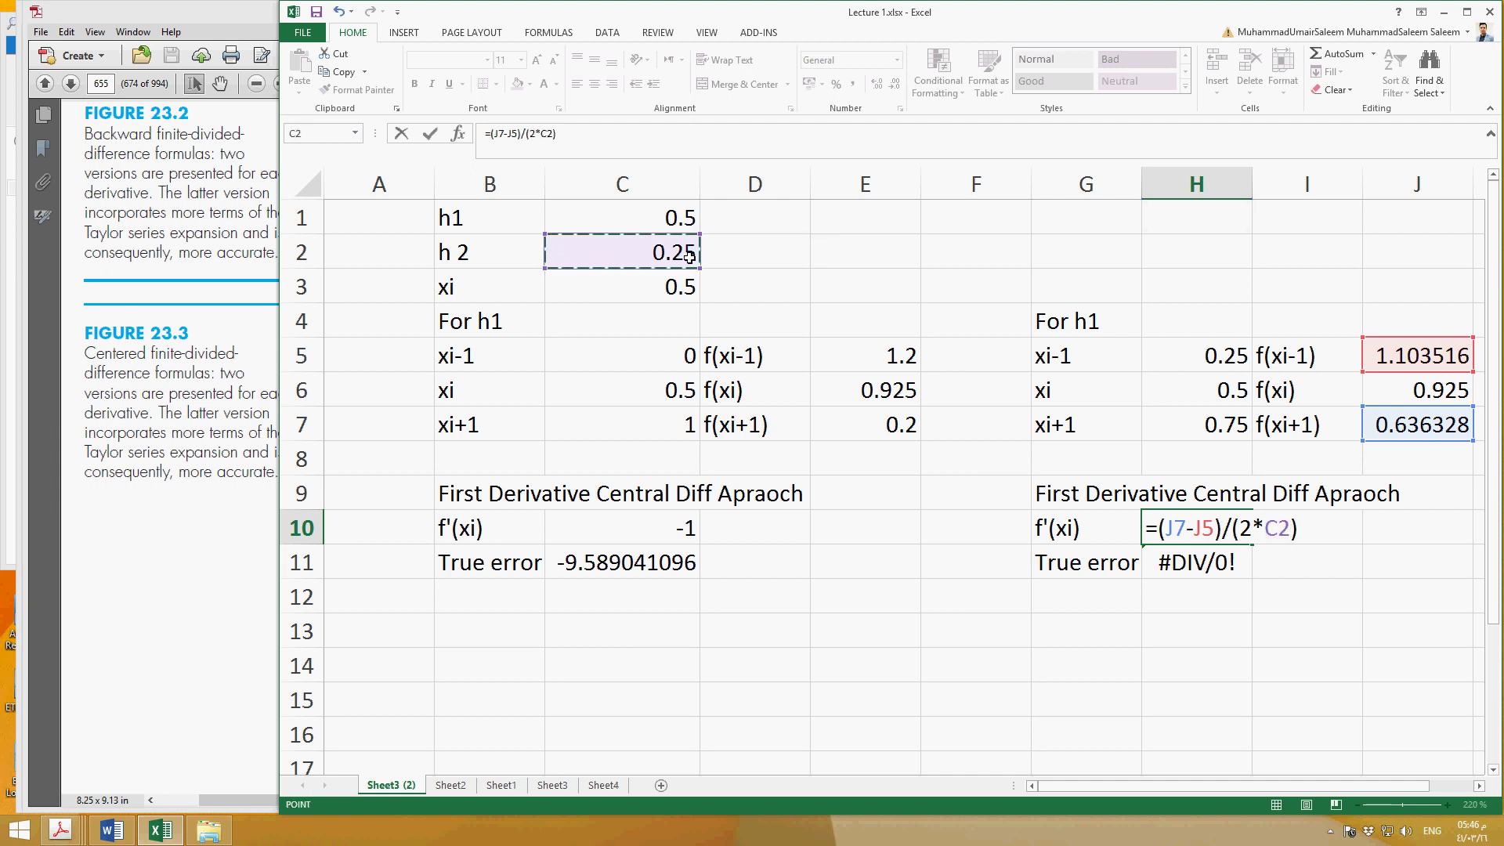
{"action": "key", "text": "Return"}
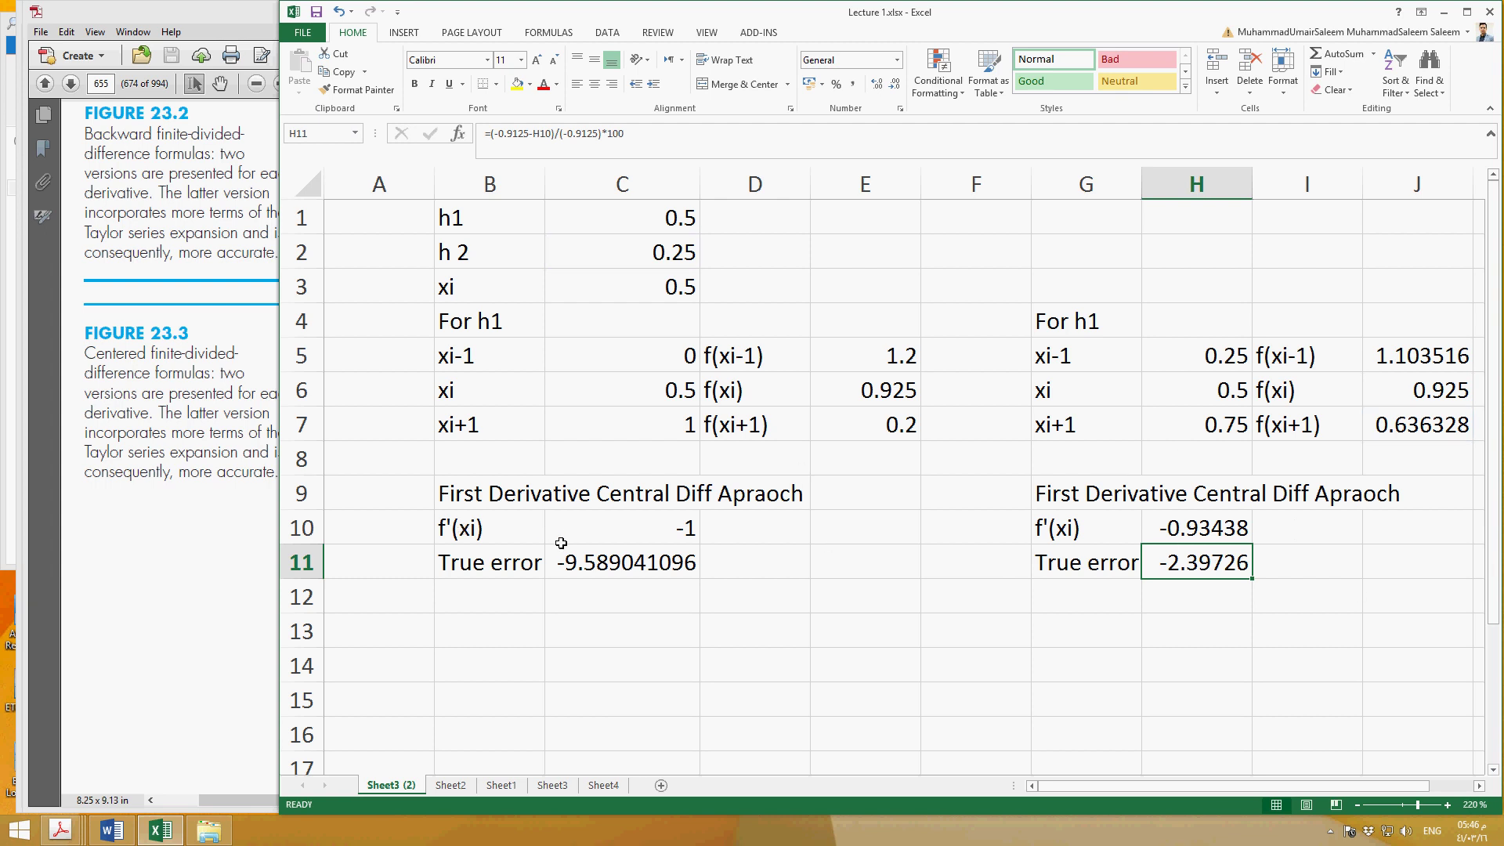
Rename the second table's label in G4 as "For h2"
{"action": "double_click", "coordinate": [1107, 332]}
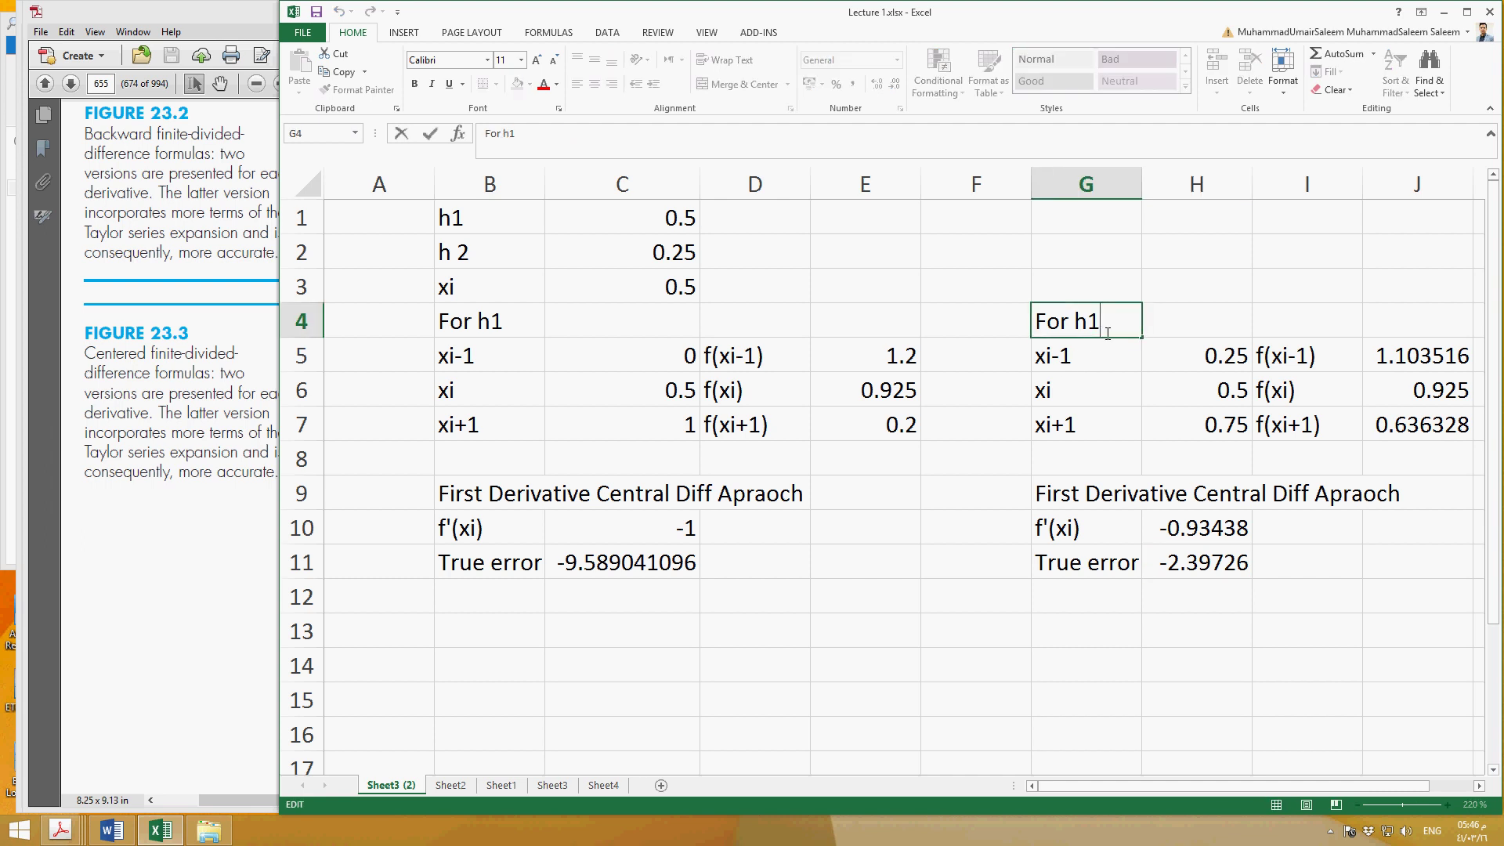
{"action": "key", "text": "BackSpace"}
{"action": "type", "text": "2"}
{"action": "key", "text": "Return"}
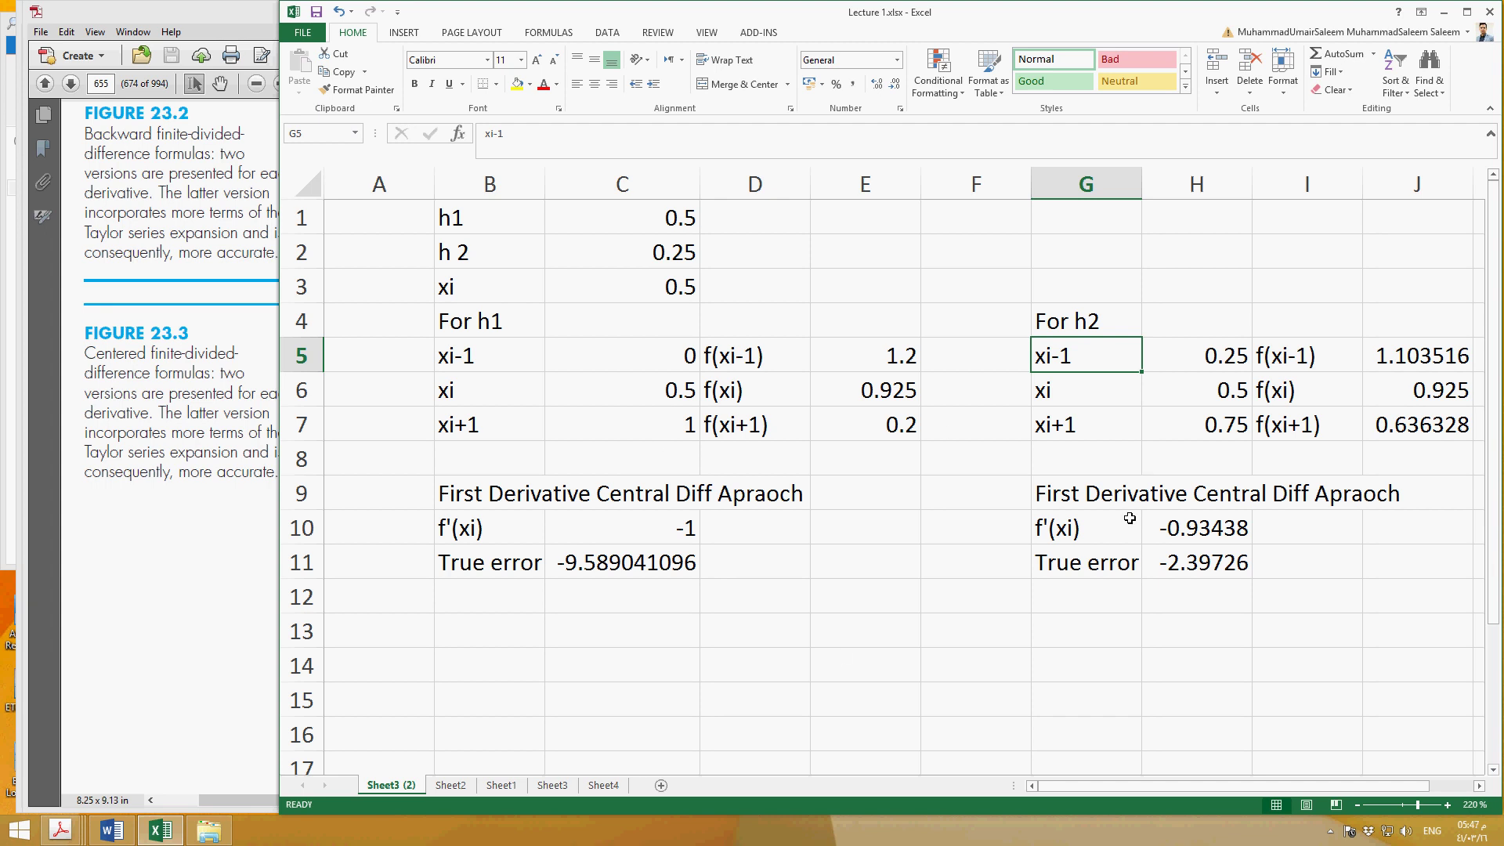
Start a heading in D13 with the word "Richardson"
{"action": "left_click", "coordinate": [760, 640]}
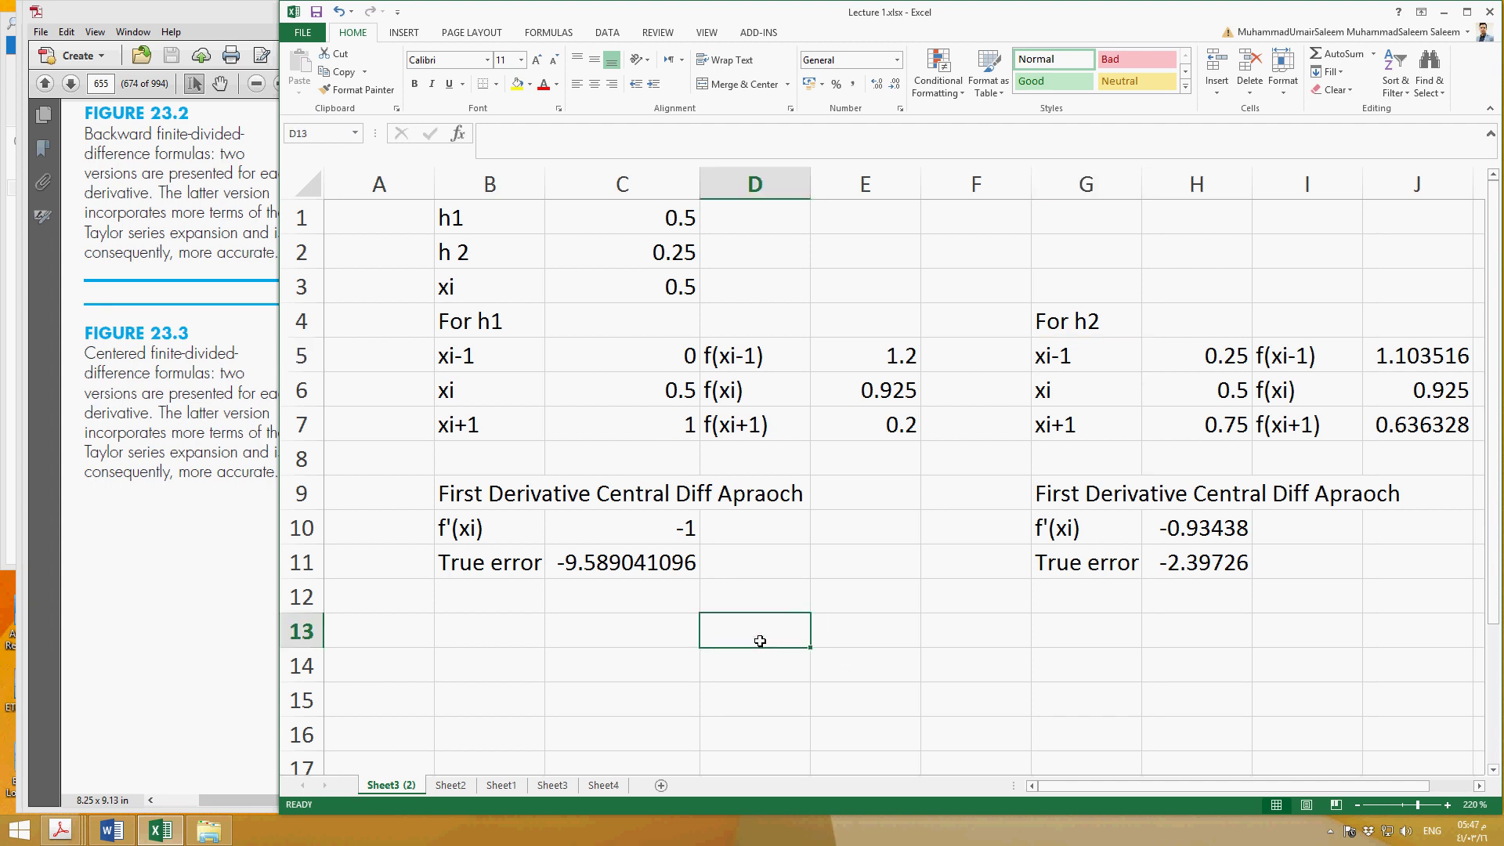
{"action": "type", "text": "Richar"}
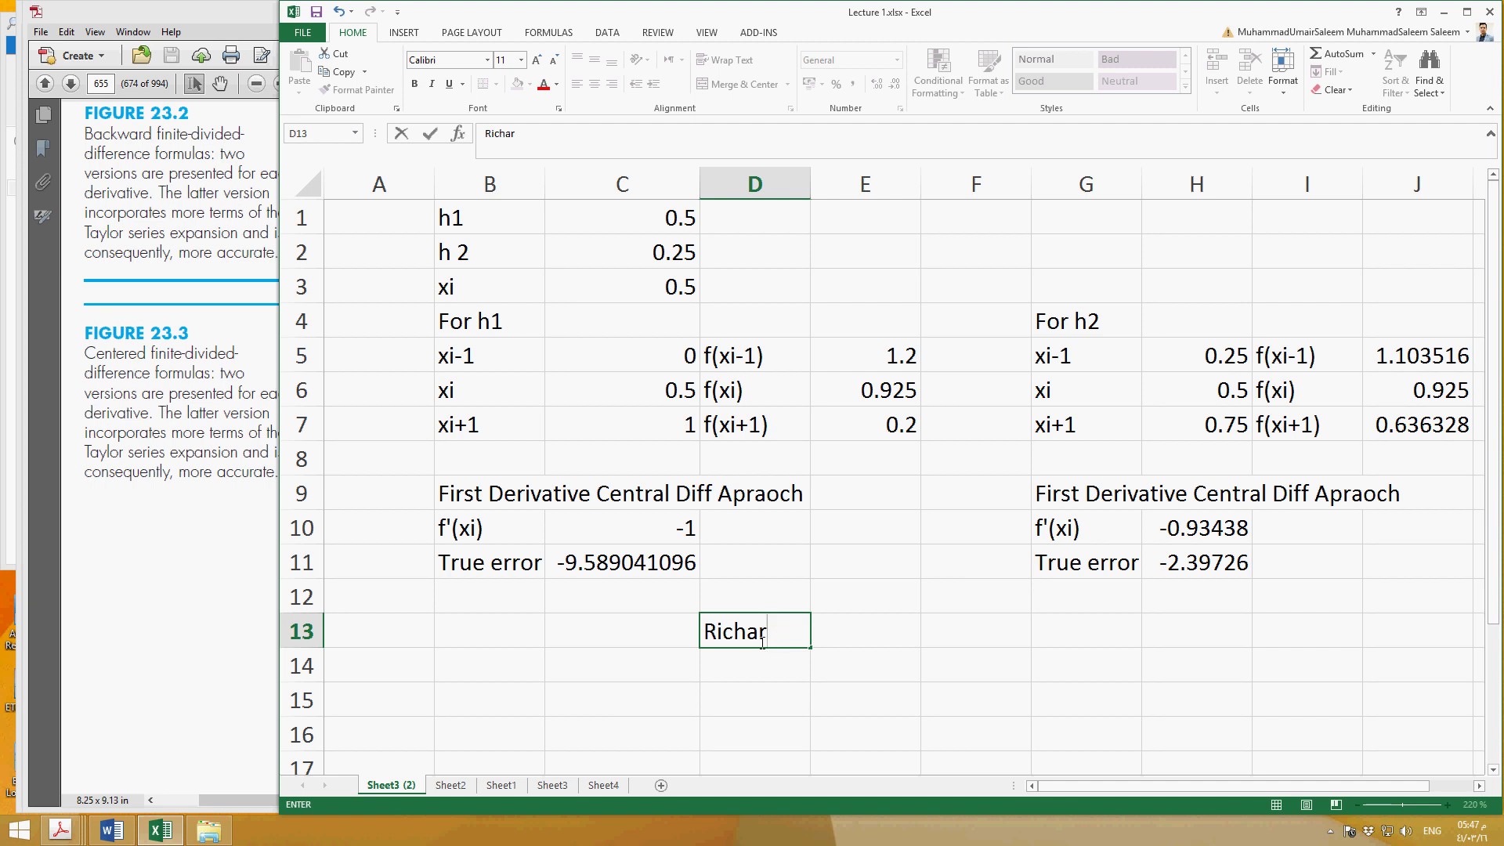
{"action": "type", "text": "sodson E"}
{"action": "key", "text": "BackSpace"}
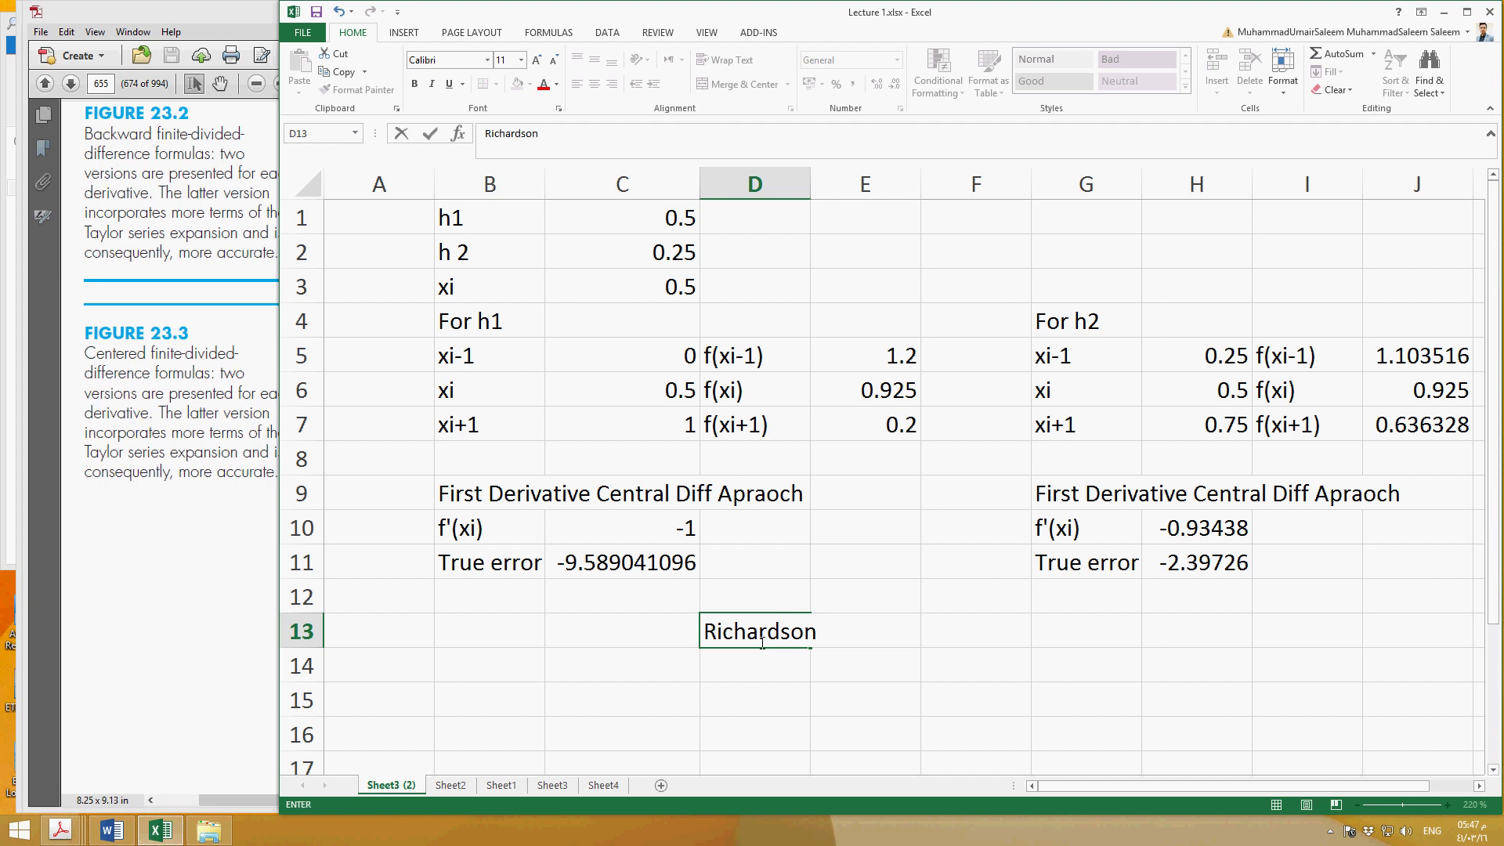
Switch to Chapter23Differentiation.pdf in Adobe Acrobat to consult Example 23.2 on Richardson extrapolation
{"action": "left_click", "coordinate": [60, 830]}
{"action": "left_click", "coordinate": [290, 753]}
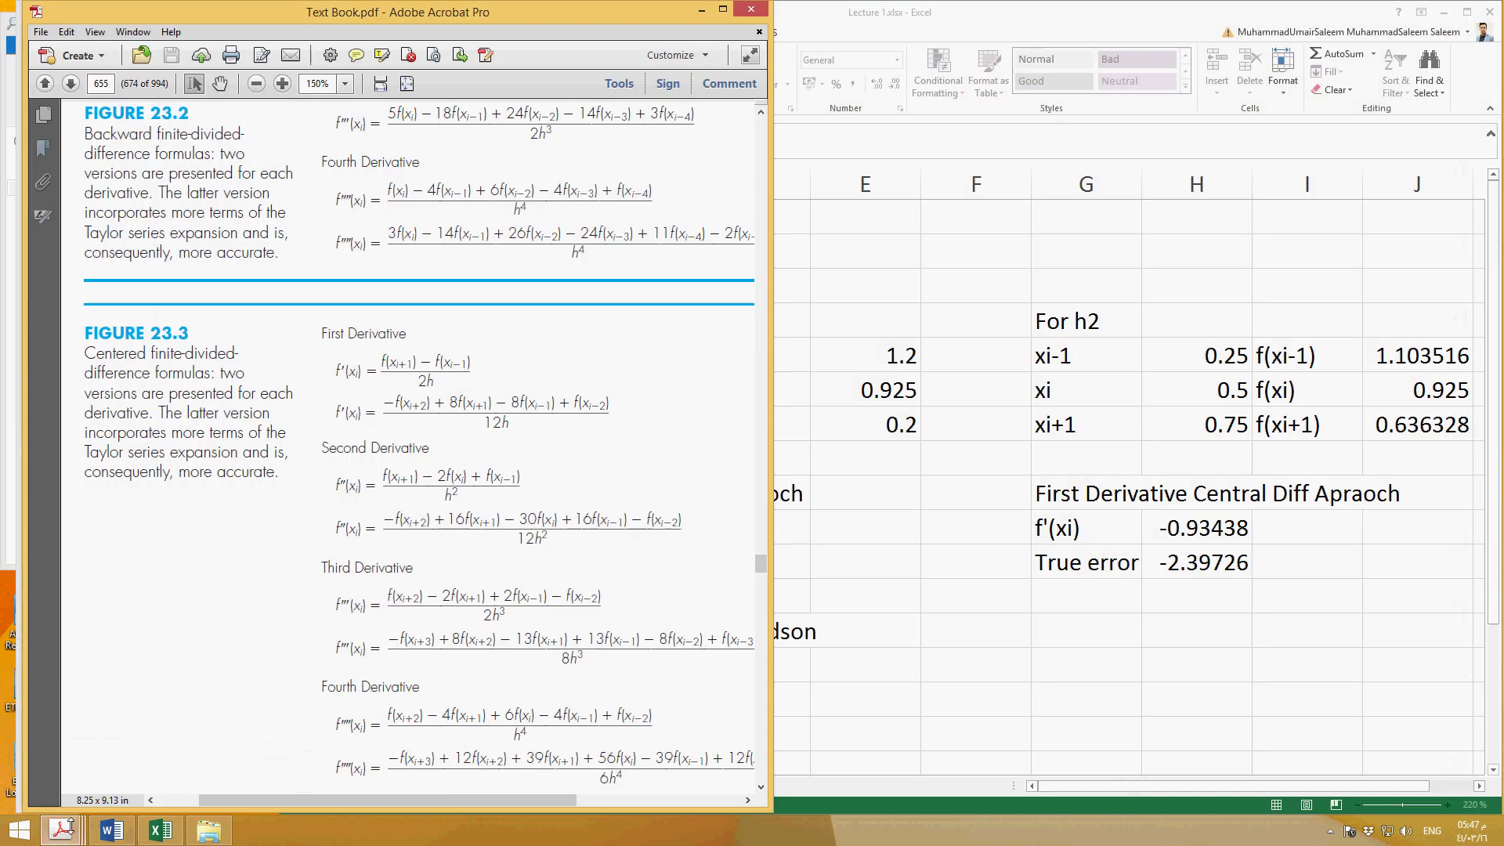
{"action": "mouse_move", "coordinate": [63, 831]}
{"action": "left_click", "coordinate": [462, 741]}
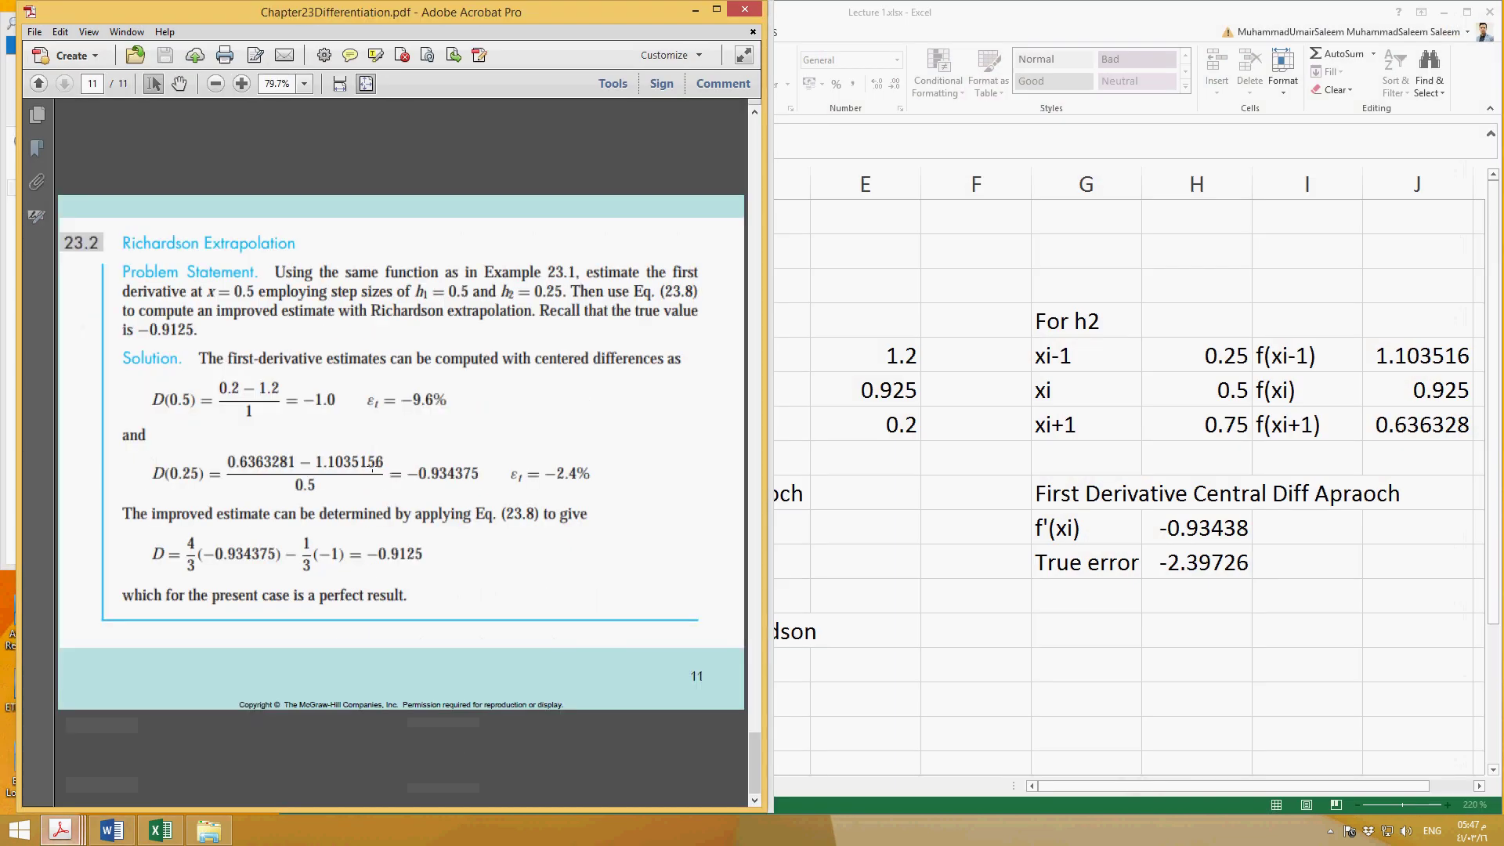